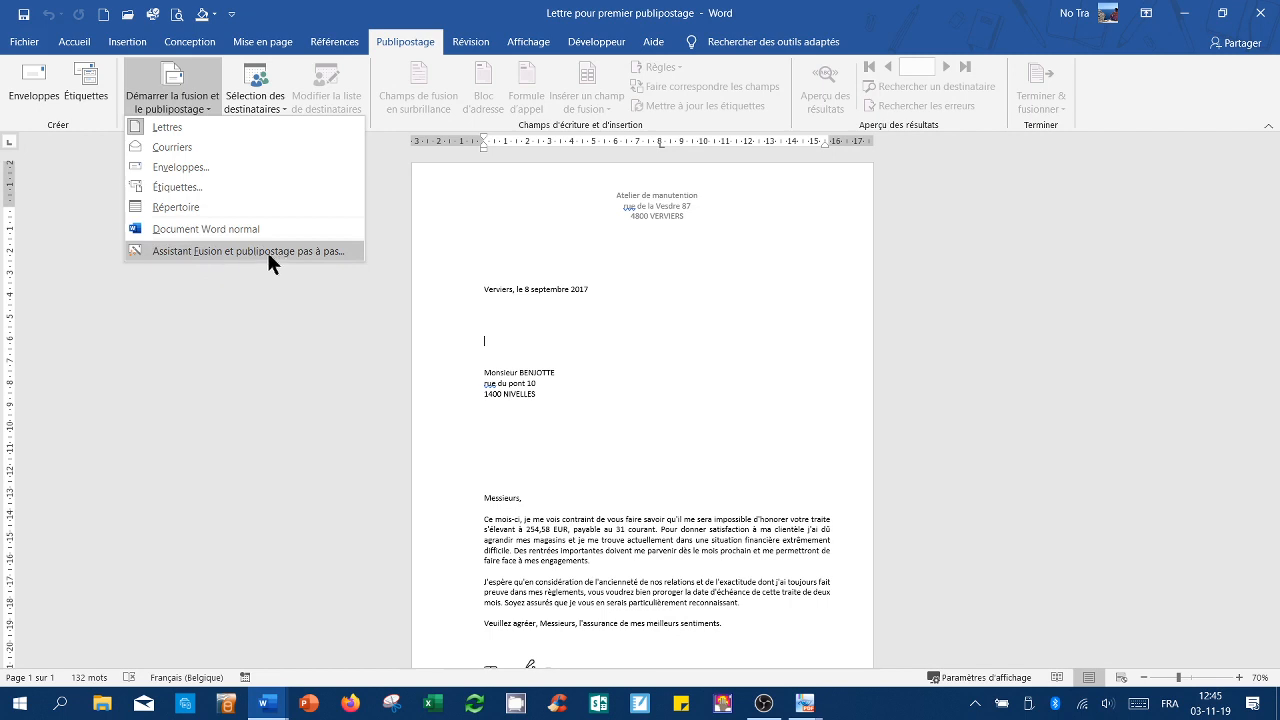
Start the step-by-step mail merge for letters based on the current document and begin creating a new recipient list
{"action": "left_click", "coordinate": [323, 251]}
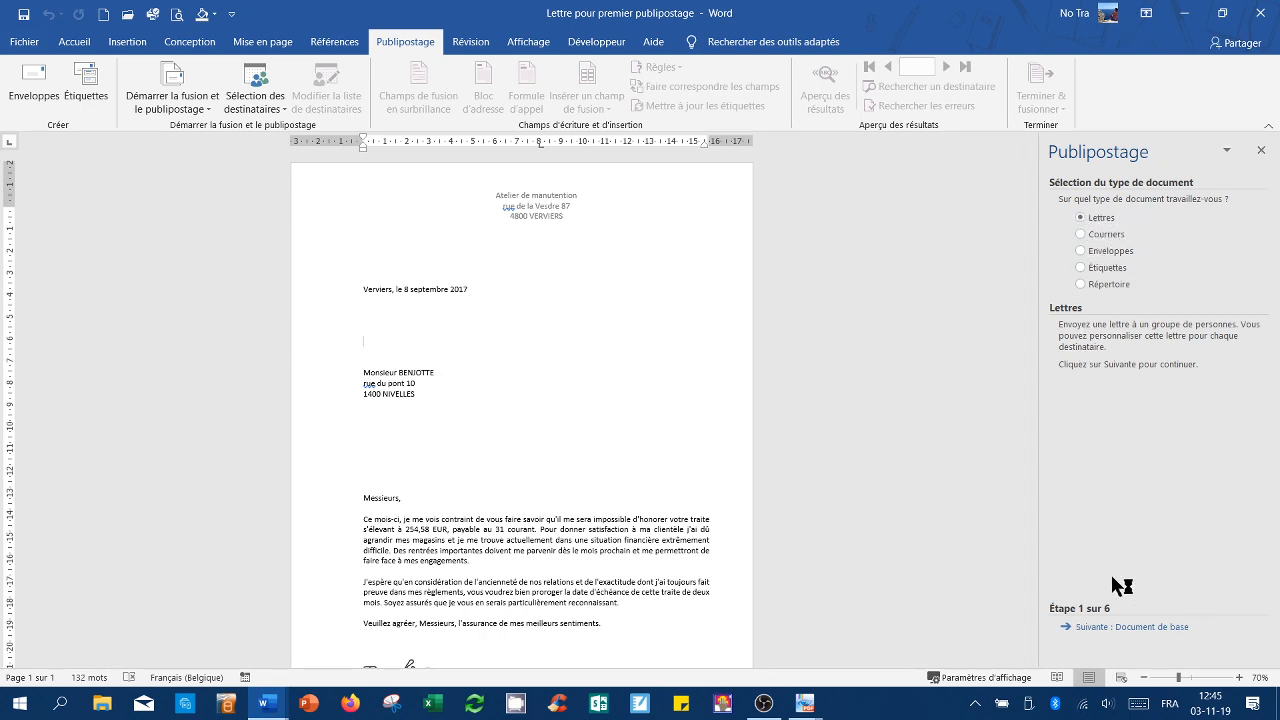
{"action": "left_click", "coordinate": [1113, 628]}
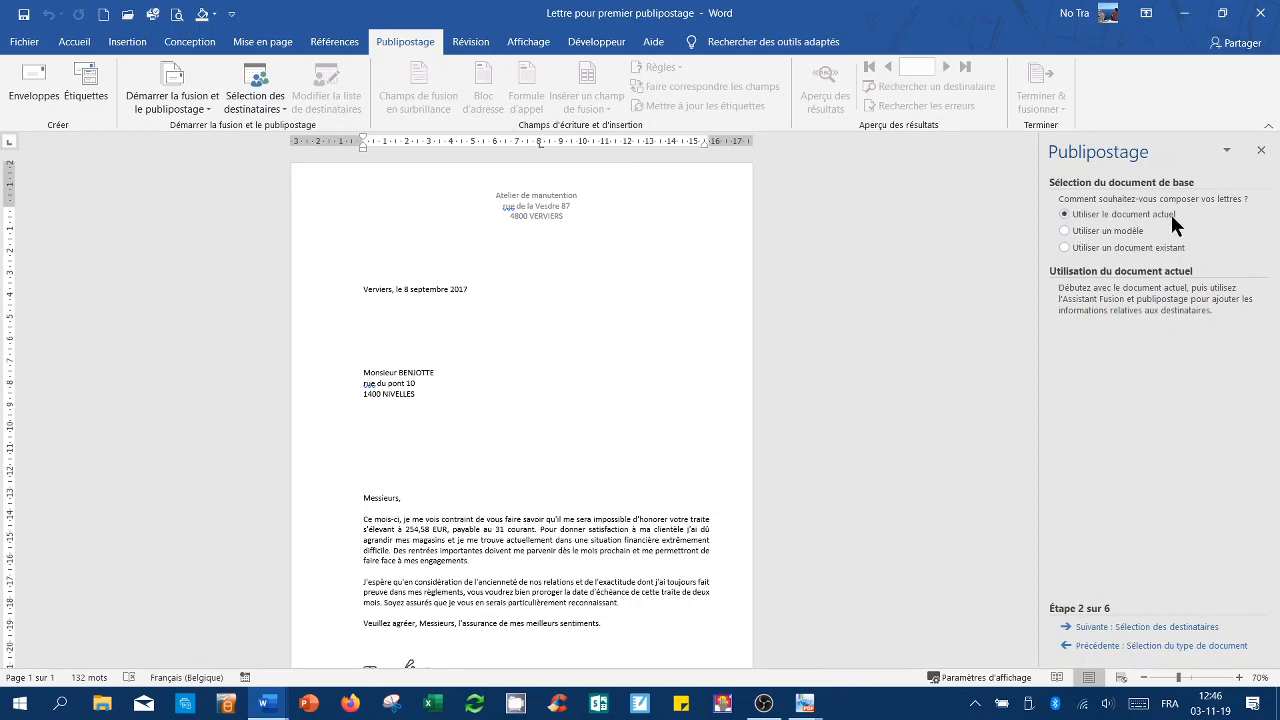
{"action": "left_click", "coordinate": [1110, 629]}
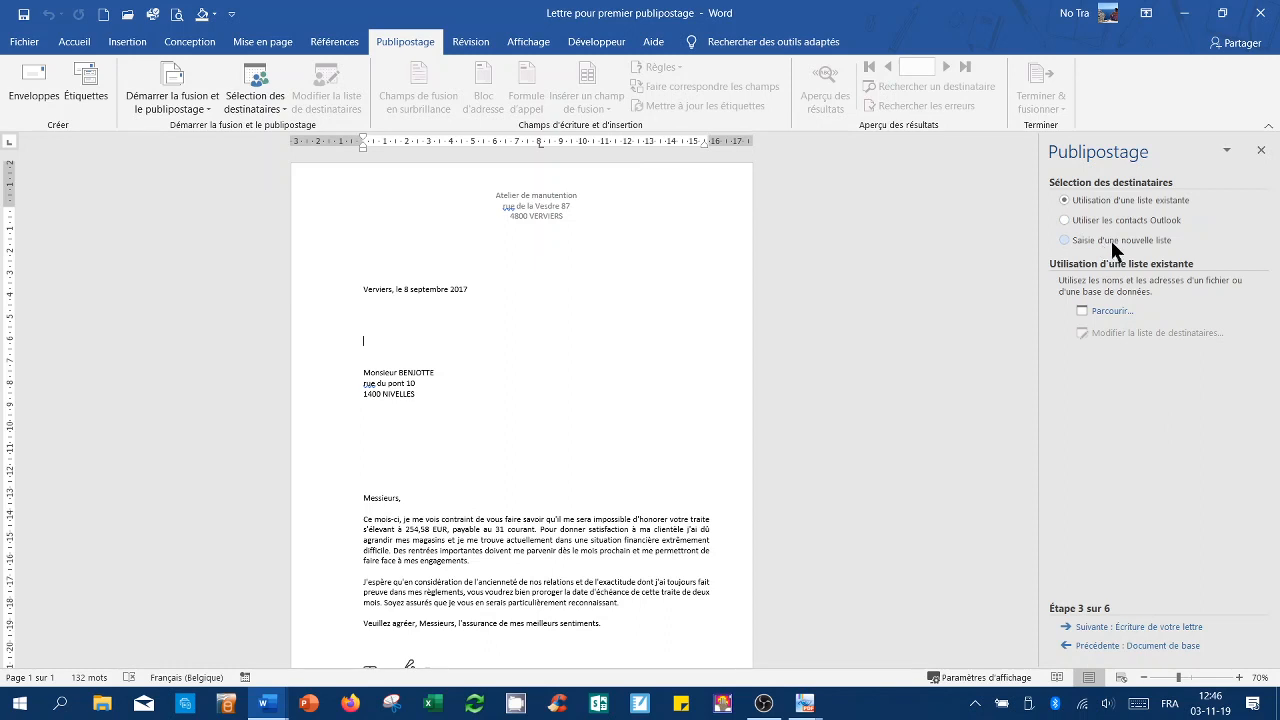
{"action": "left_click", "coordinate": [1065, 241]}
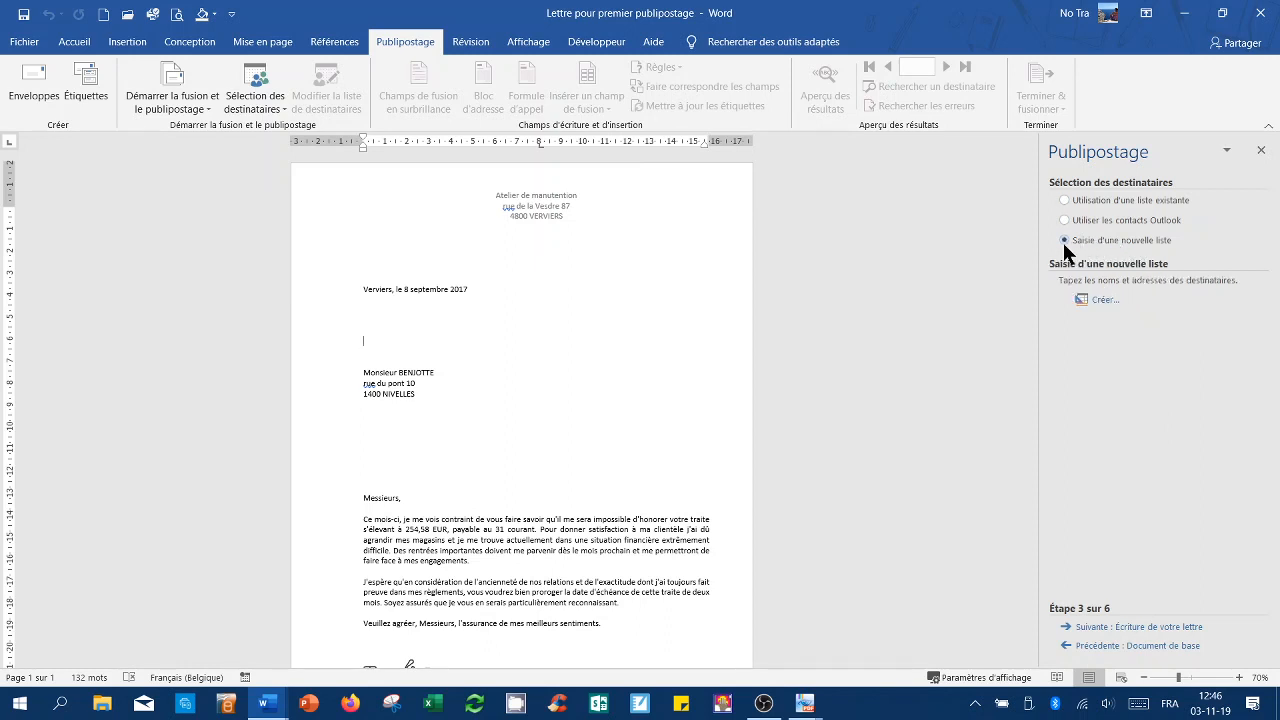
{"action": "left_click", "coordinate": [1090, 299]}
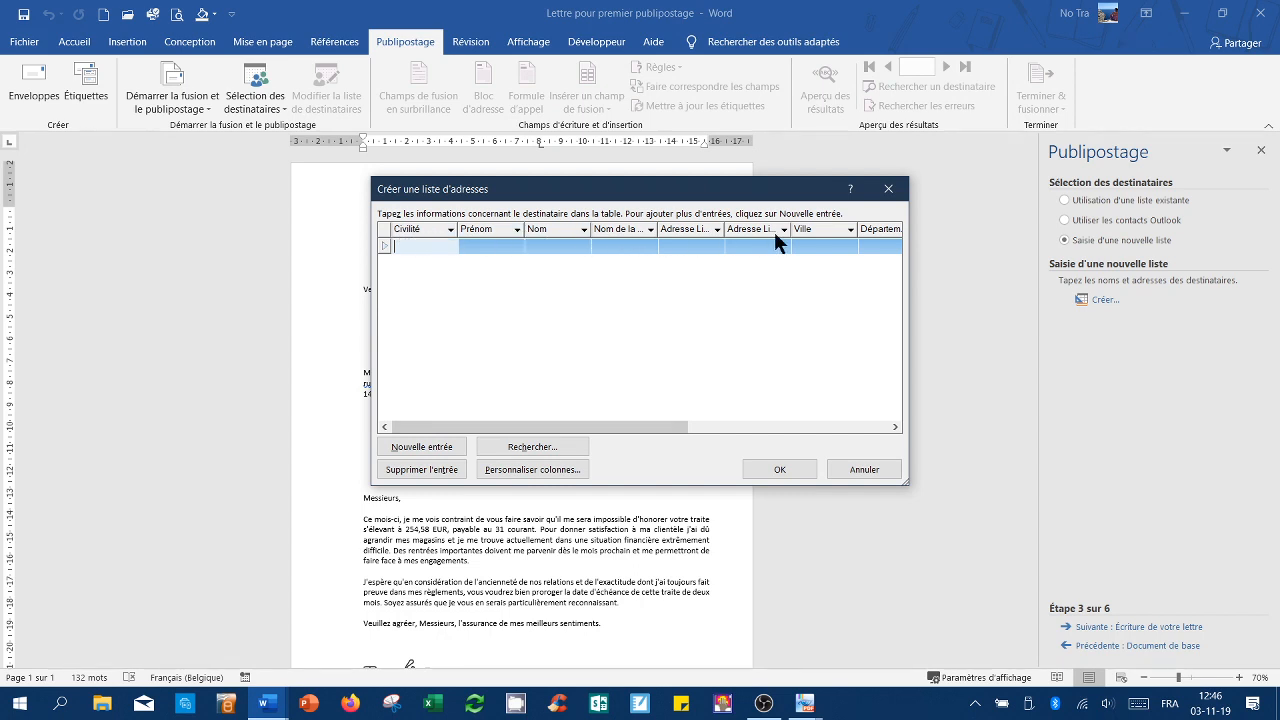
Customize the address list columns by deleting the fields Nom de la société and Adresse Ligne 2
{"action": "left_click_drag", "start_coordinate": [638, 418], "coordinate": [597, 431]}
{"action": "left_click", "coordinate": [555, 471]}
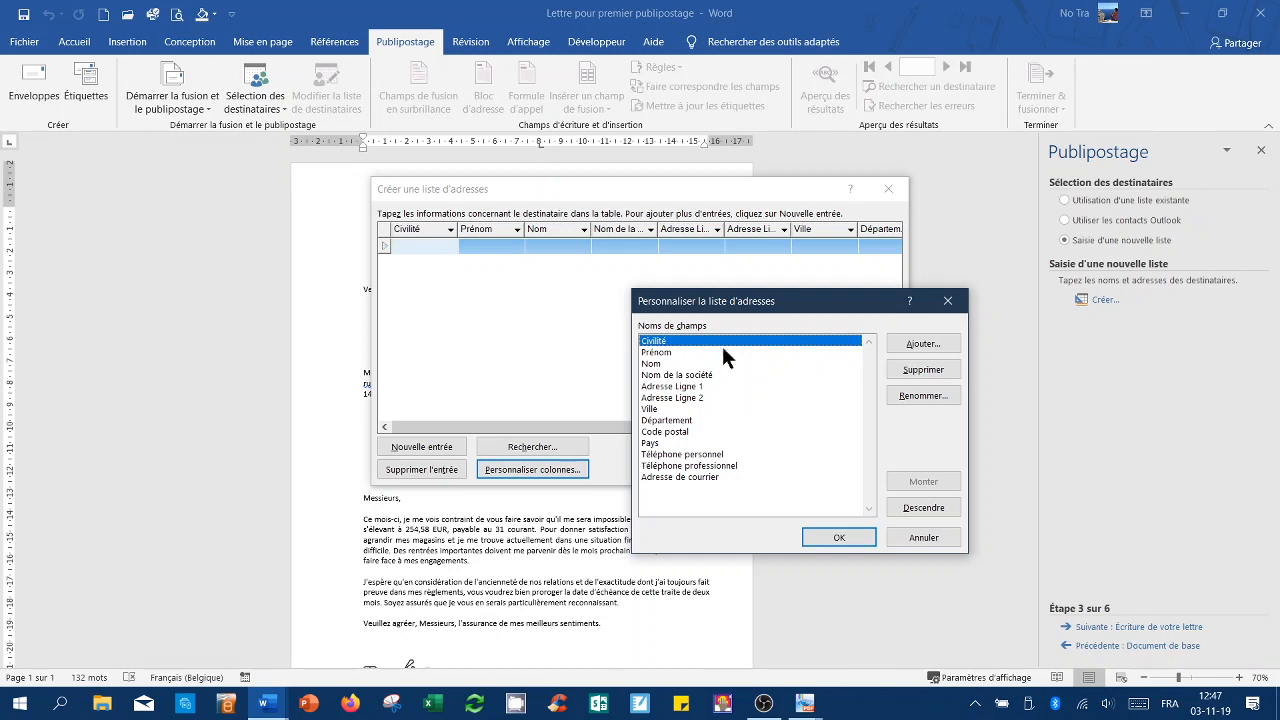
{"action": "left_click", "coordinate": [665, 352]}
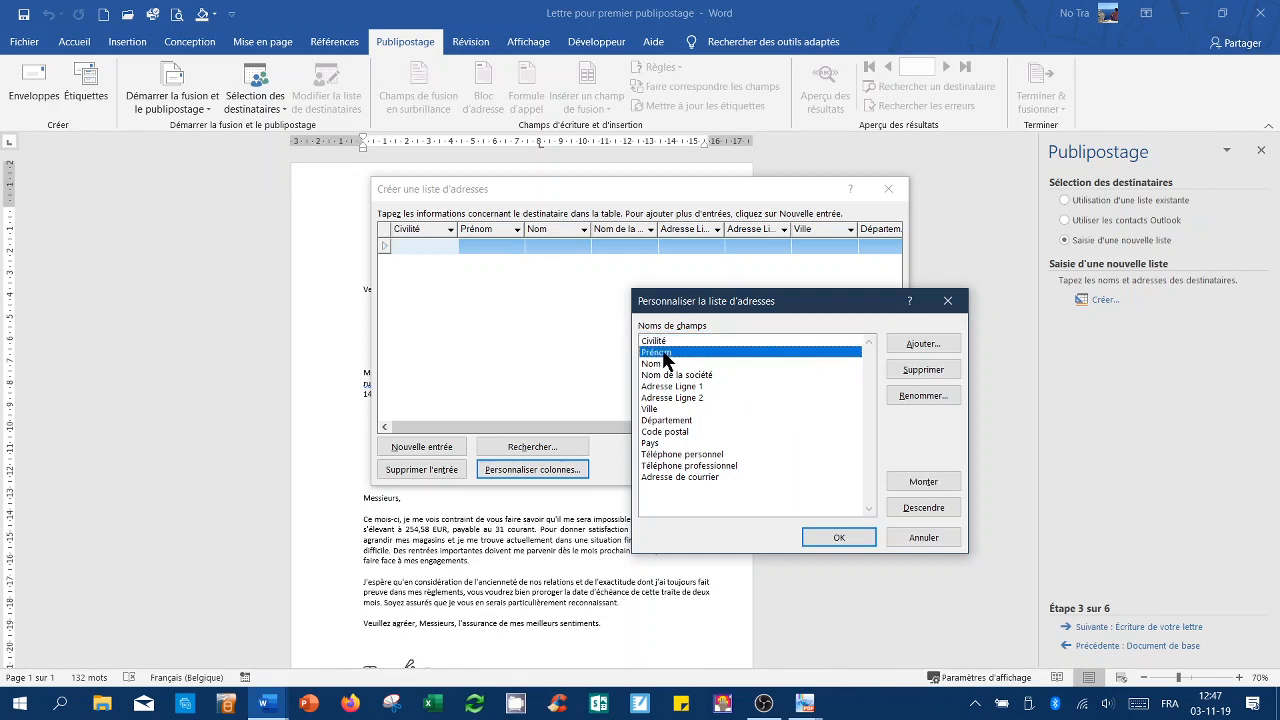
{"action": "left_click", "coordinate": [660, 366]}
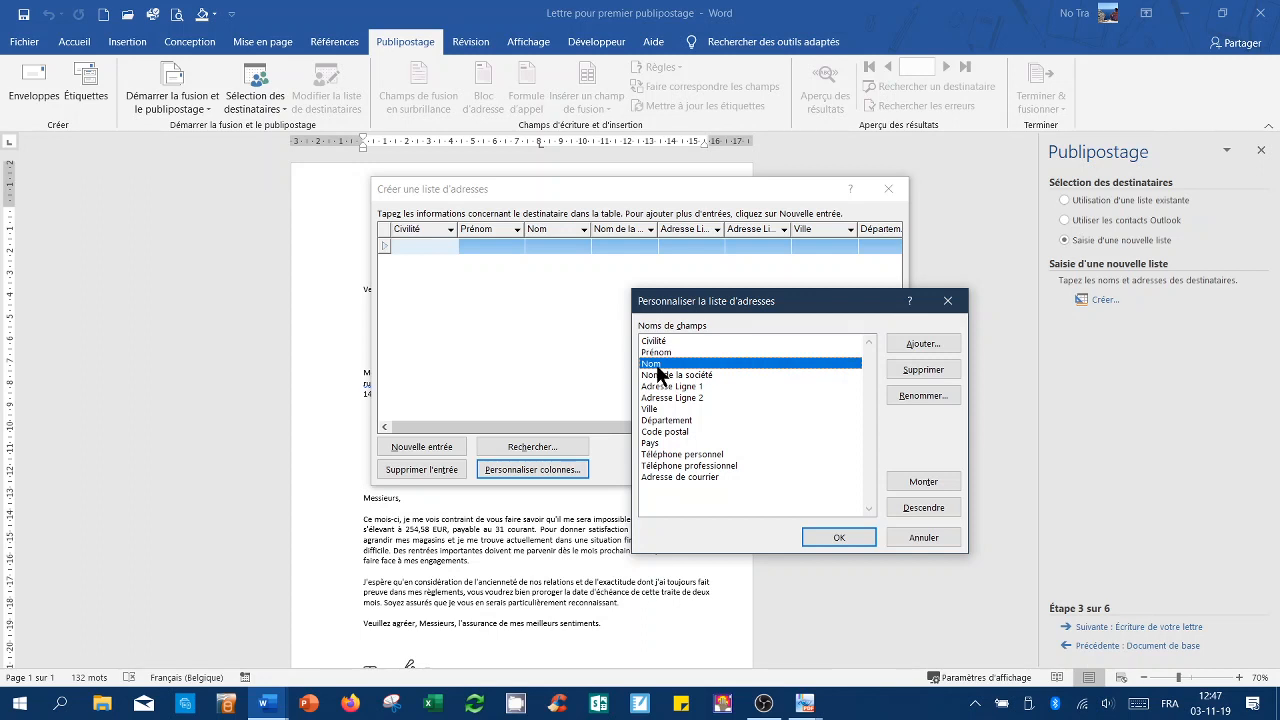
{"action": "left_click", "coordinate": [708, 376]}
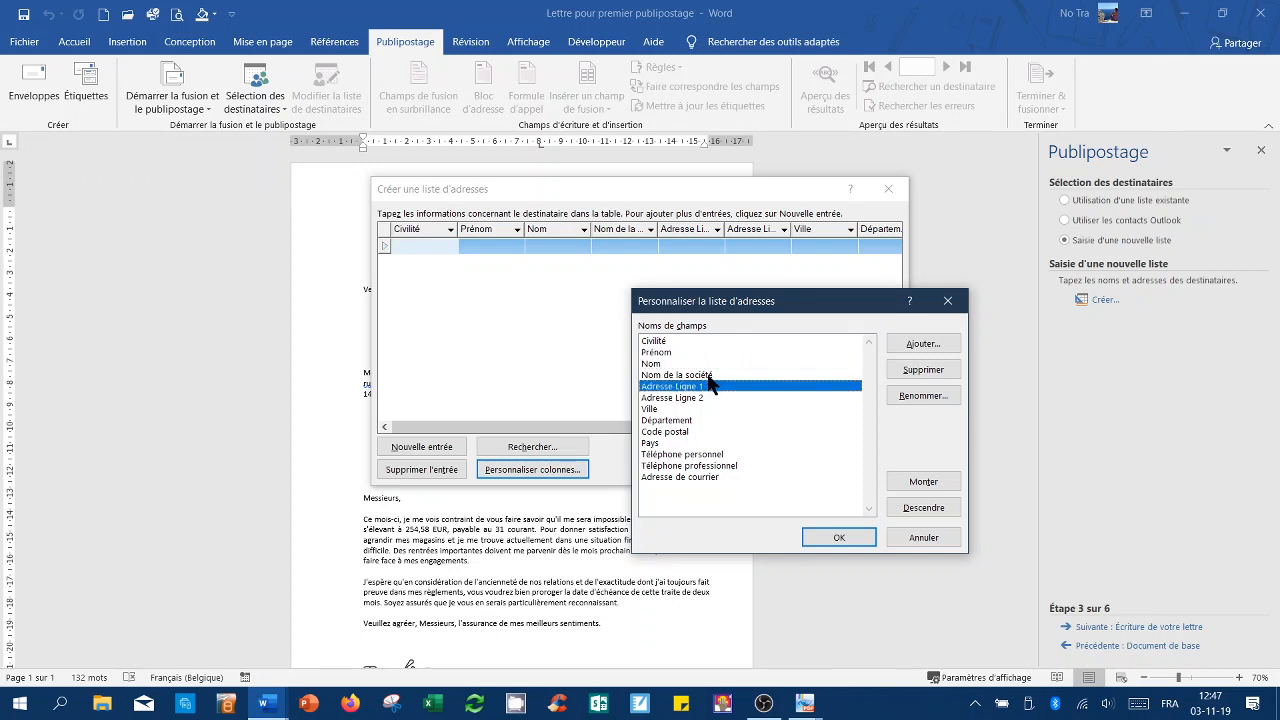
{"action": "left_click", "coordinate": [940, 365]}
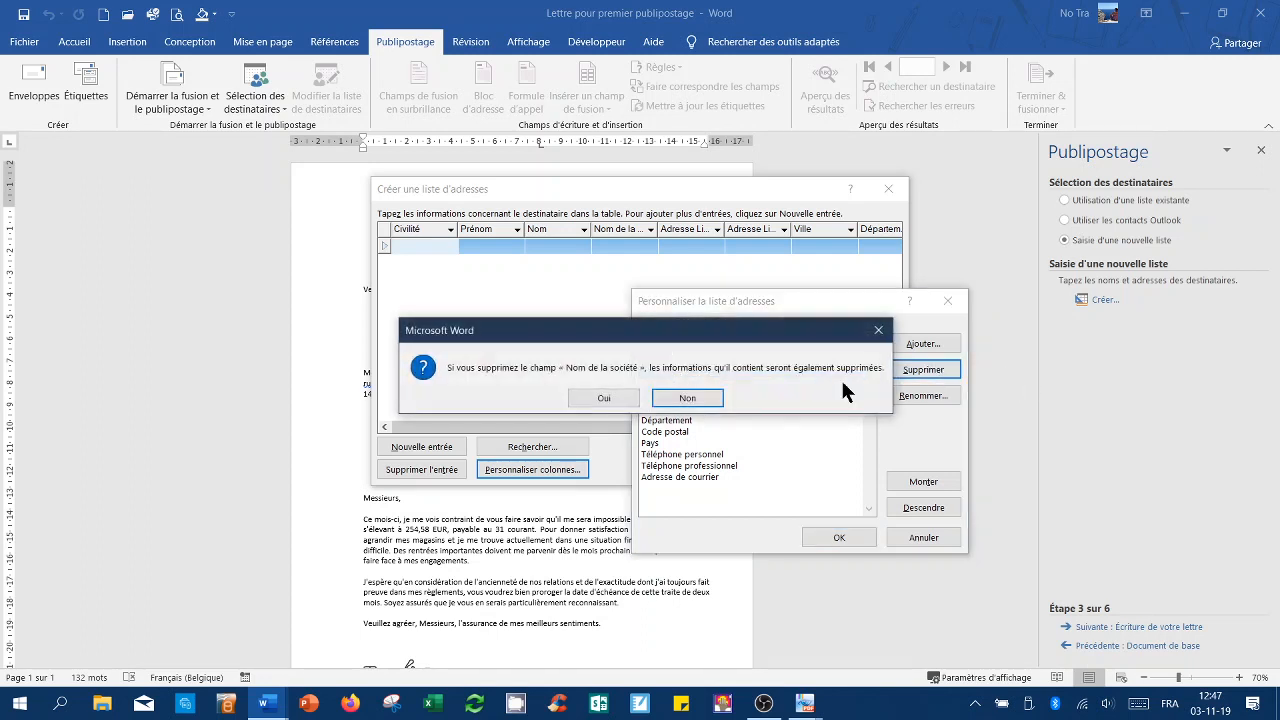
{"action": "left_click", "coordinate": [604, 398]}
{"action": "left_click", "coordinate": [693, 375]}
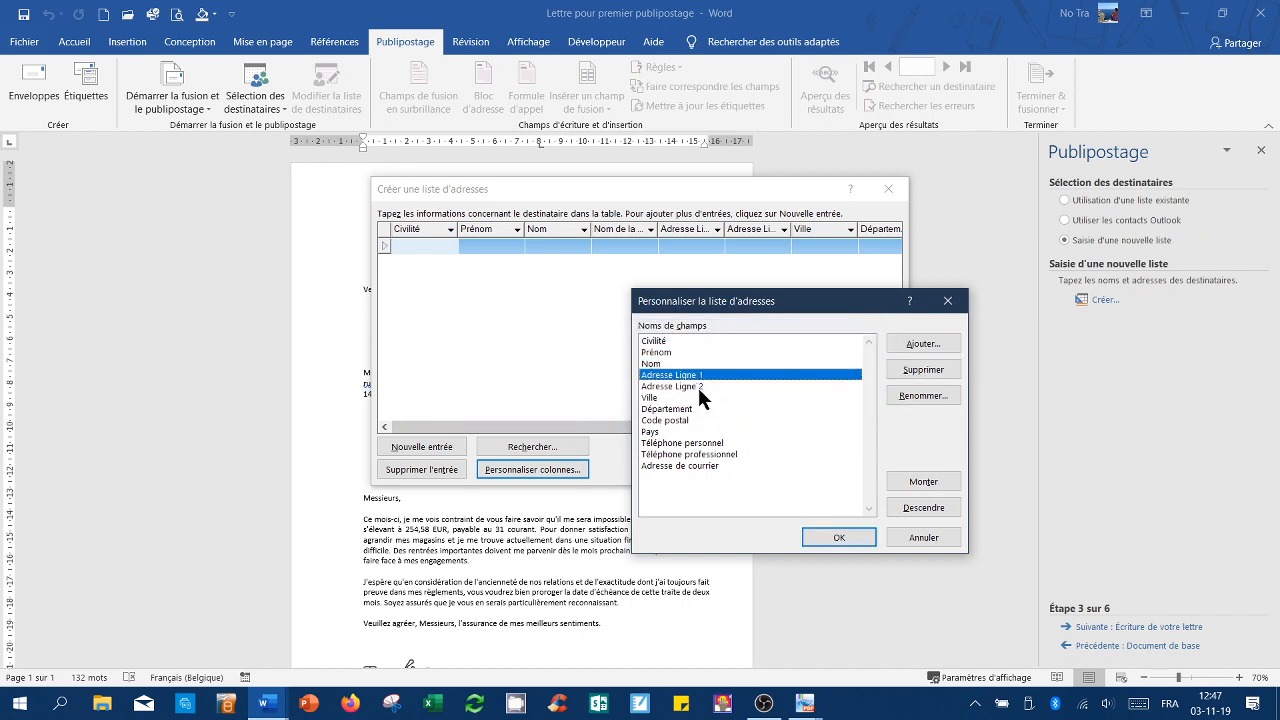
{"action": "left_click", "coordinate": [698, 387]}
{"action": "left_click", "coordinate": [925, 370]}
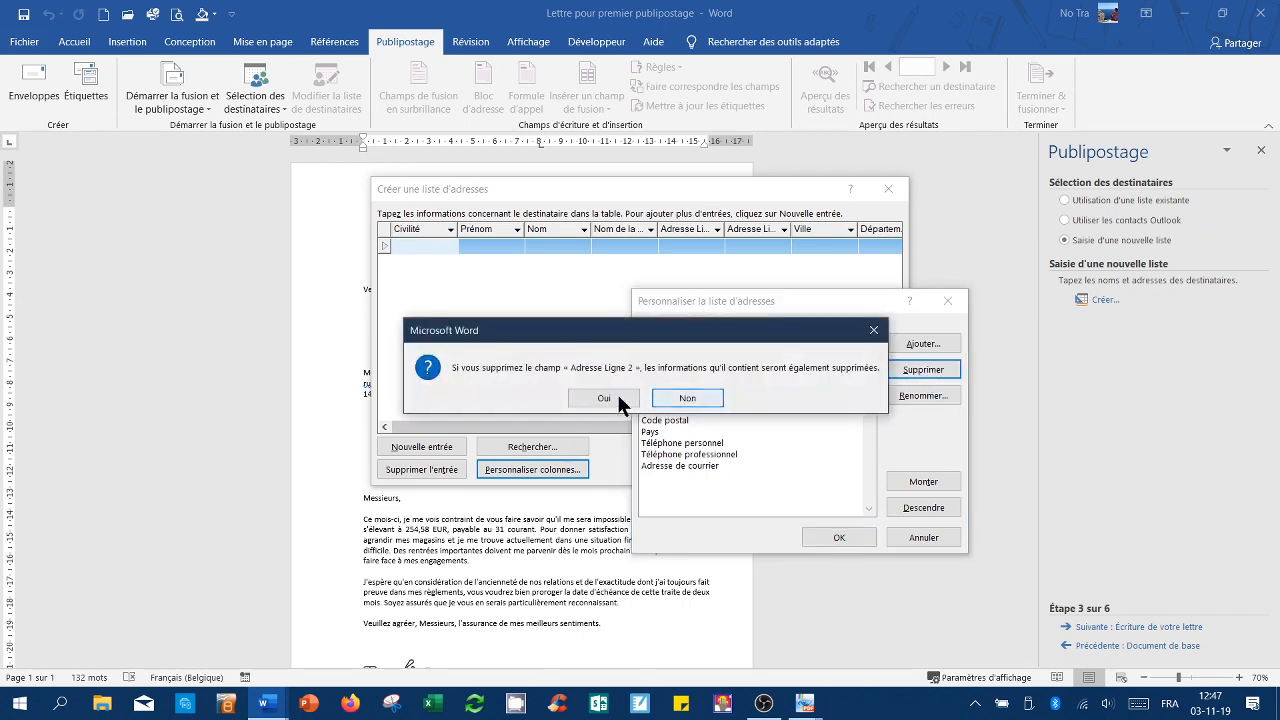
{"action": "left_click", "coordinate": [604, 398]}
Delete the Département and Pays fields from the address list columns
{"action": "left_click", "coordinate": [660, 386]}
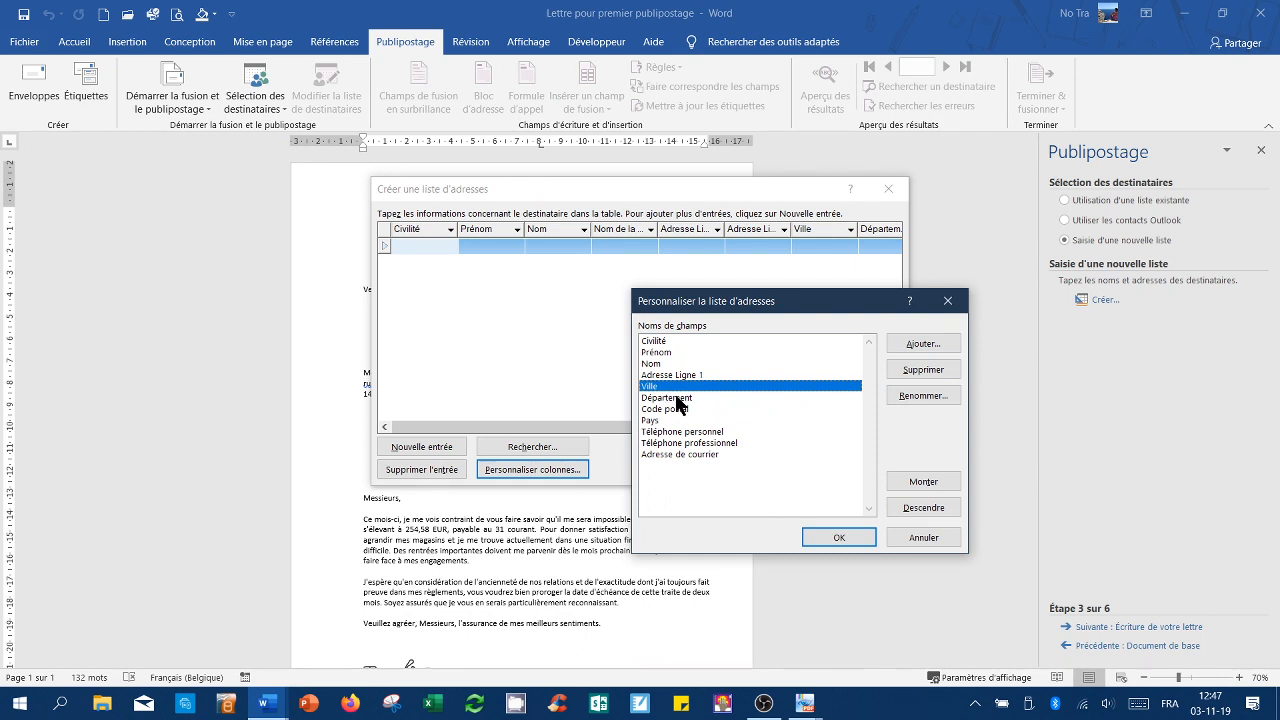
{"action": "left_click", "coordinate": [678, 398]}
{"action": "left_click", "coordinate": [913, 370]}
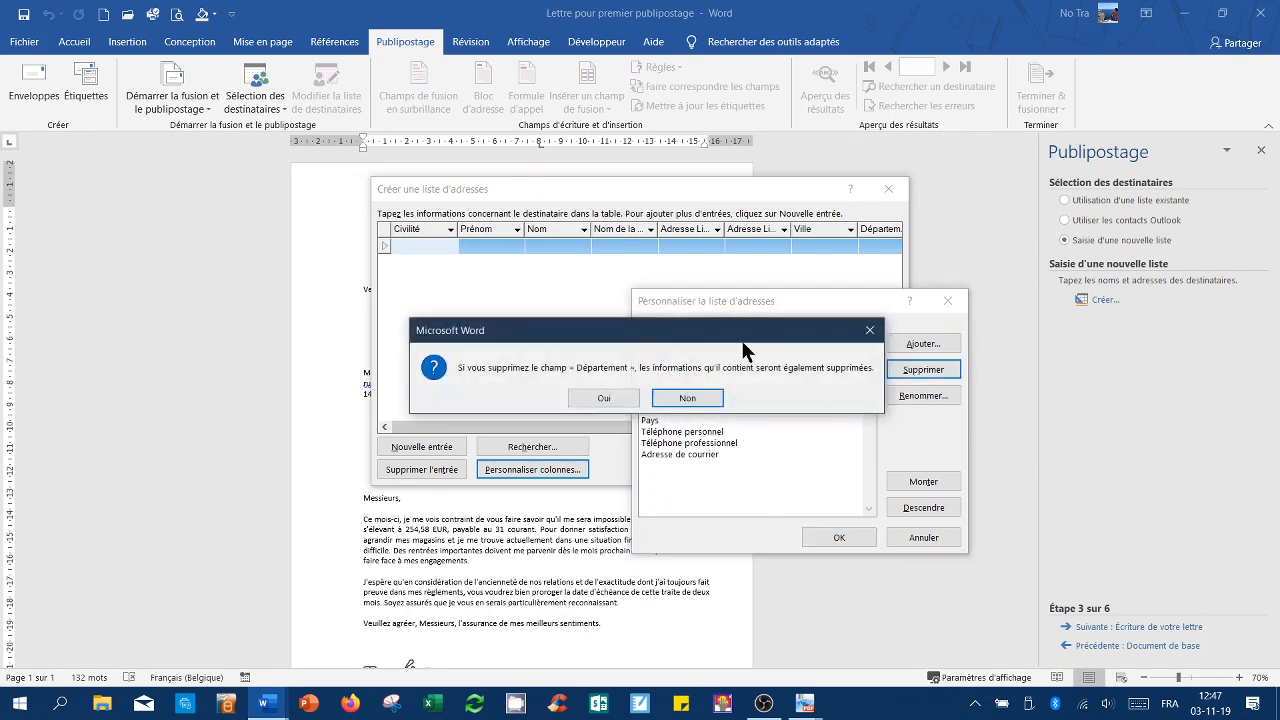
{"action": "left_click", "coordinate": [606, 398]}
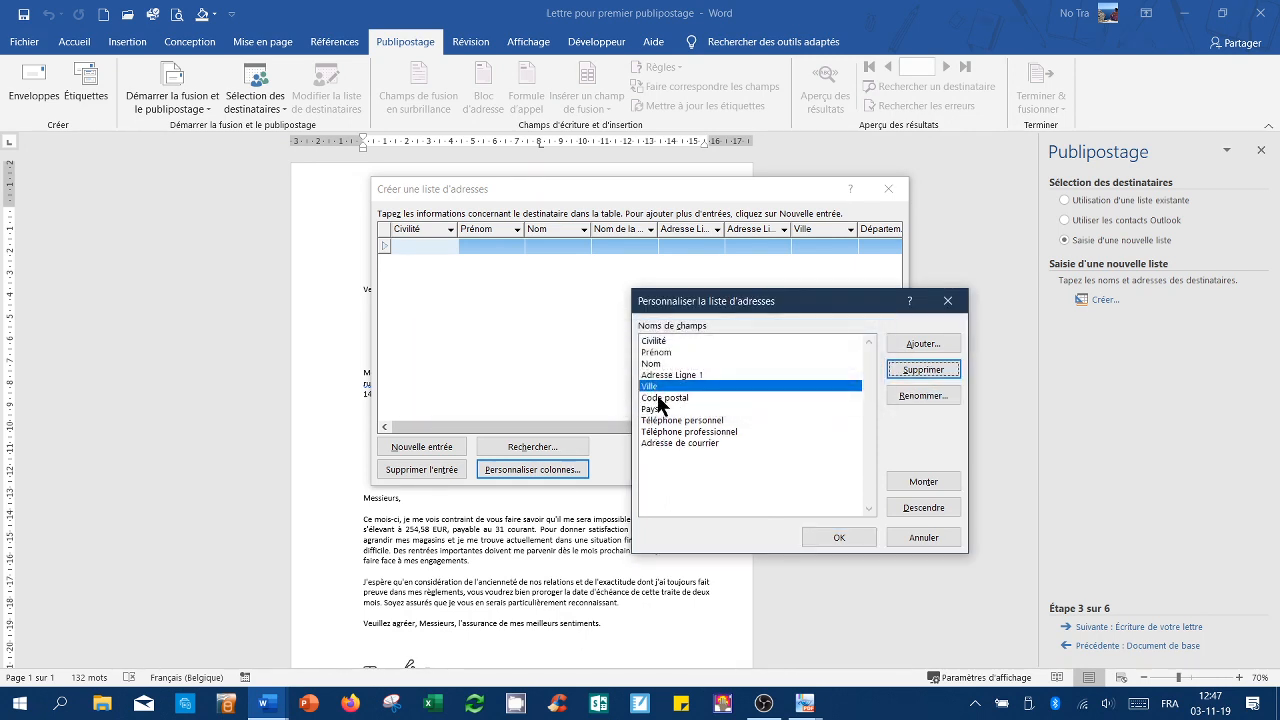
{"action": "left_click", "coordinate": [658, 398]}
{"action": "left_click", "coordinate": [662, 409]}
{"action": "left_click", "coordinate": [913, 370]}
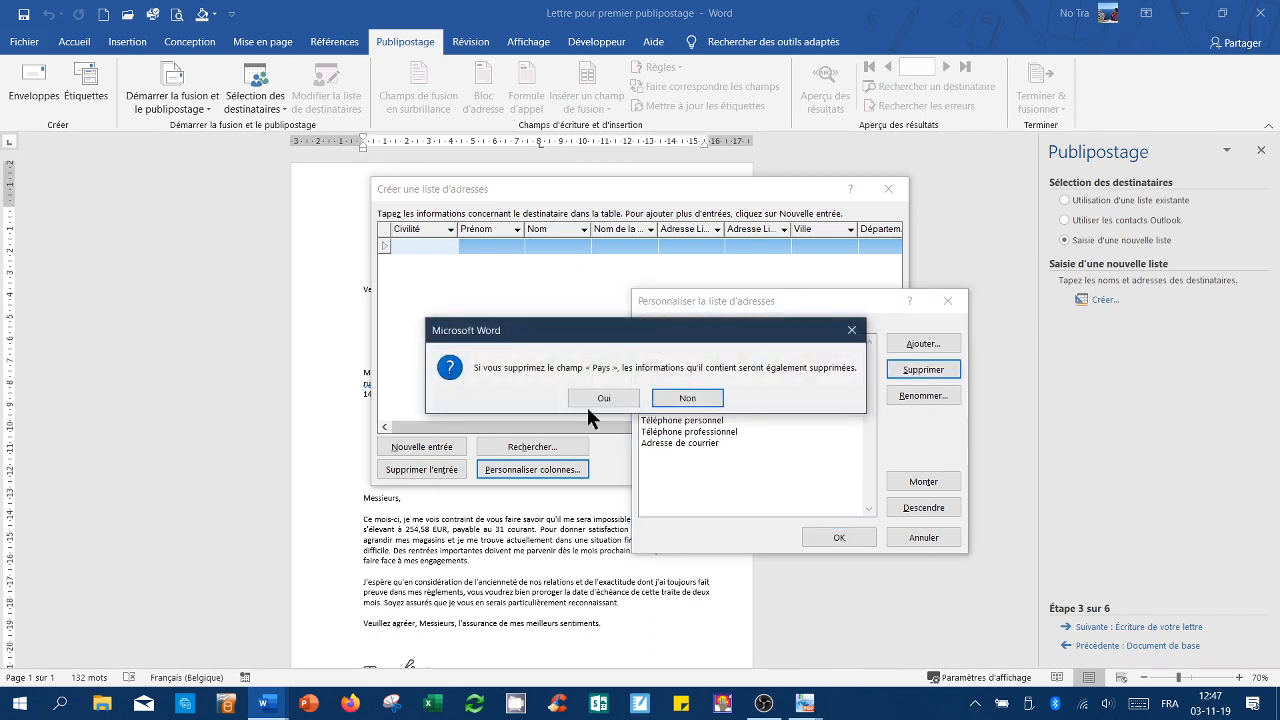
{"action": "left_click", "coordinate": [598, 400]}
Delete the Téléphone personnel, Téléphone professionnel and Adresse de courrier fields from the address list columns
{"action": "left_click", "coordinate": [686, 408]}
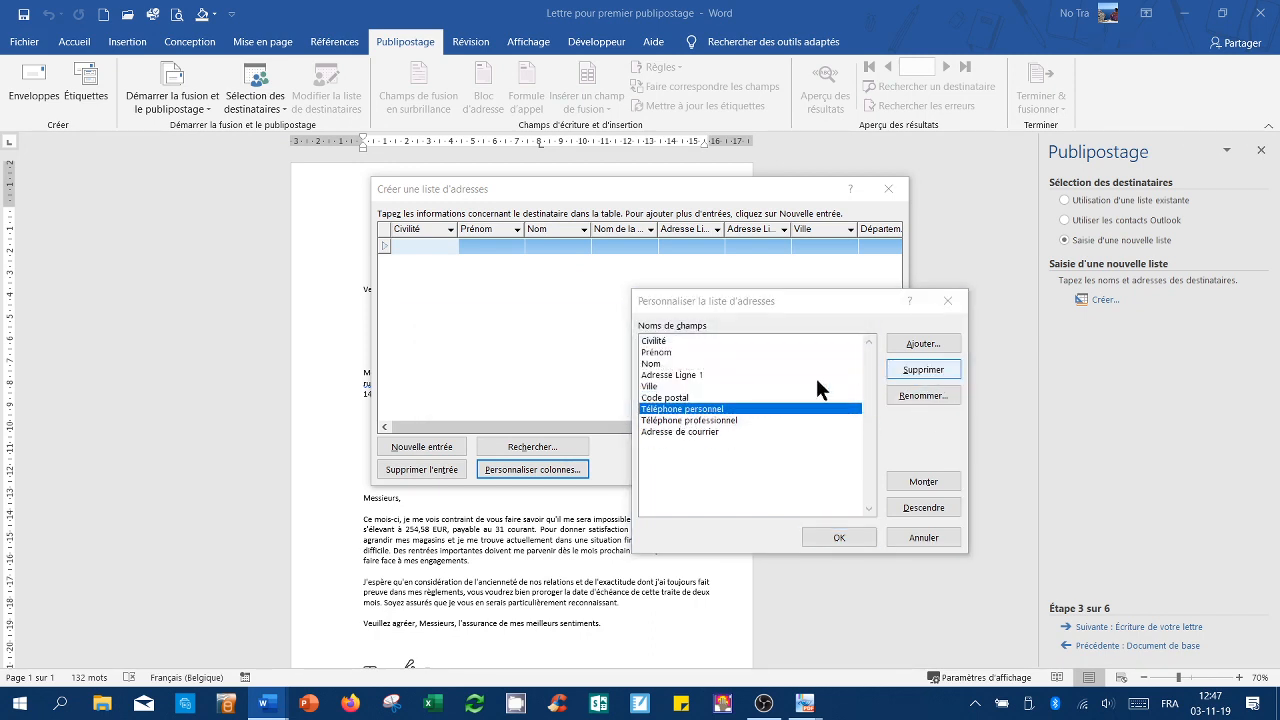
{"action": "left_click", "coordinate": [921, 370]}
{"action": "left_click", "coordinate": [606, 397]}
{"action": "left_click", "coordinate": [704, 408]}
{"action": "left_click", "coordinate": [921, 370]}
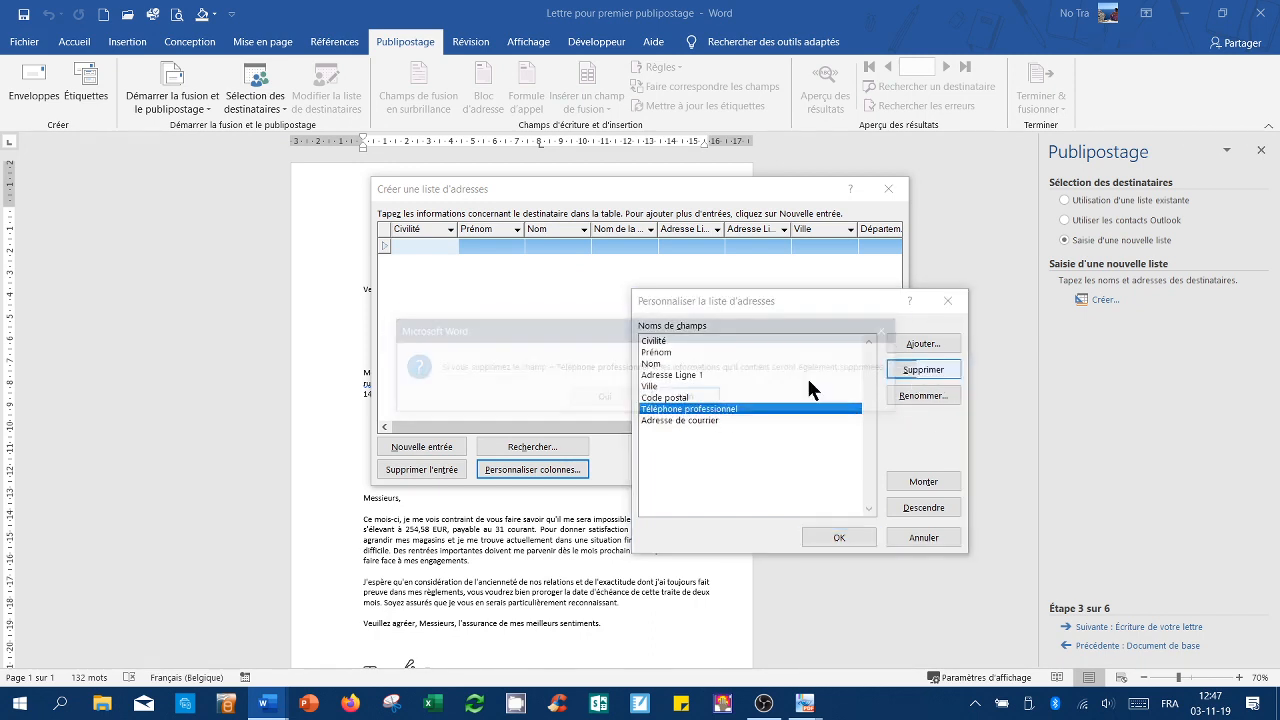
{"action": "left_click", "coordinate": [606, 397]}
{"action": "left_click", "coordinate": [680, 408]}
{"action": "left_click", "coordinate": [921, 370]}
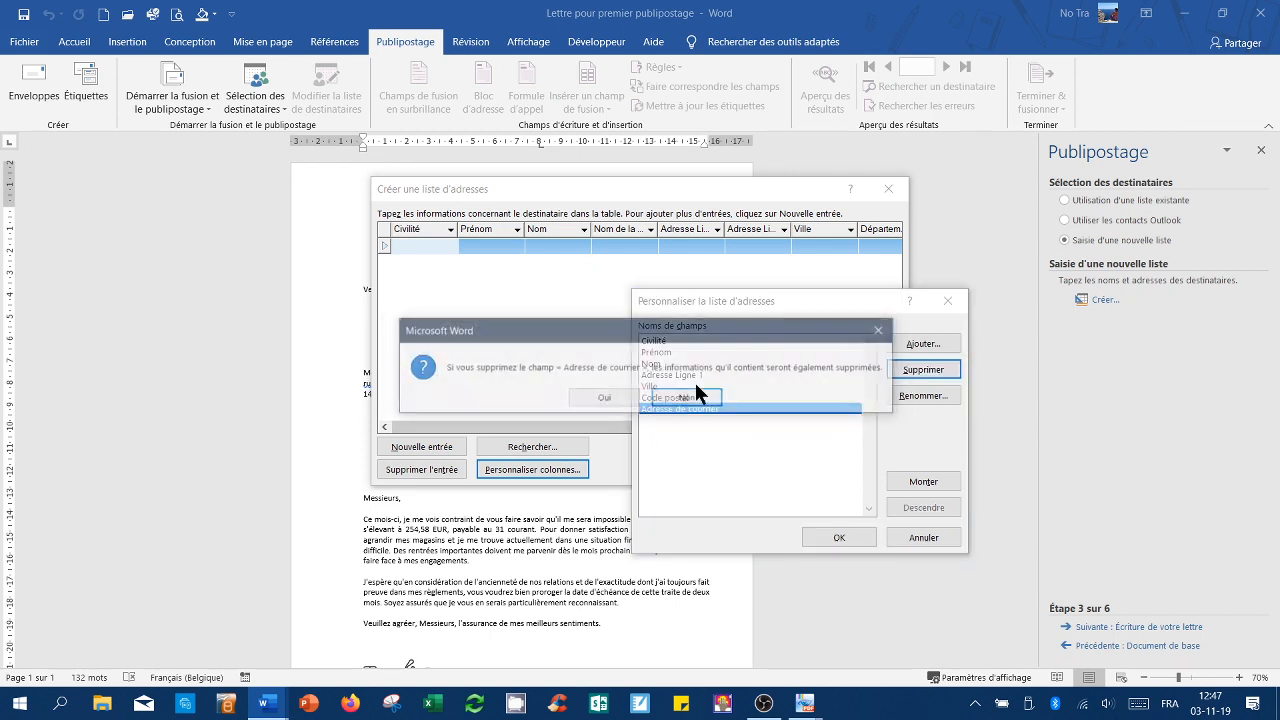
{"action": "left_click", "coordinate": [600, 400]}
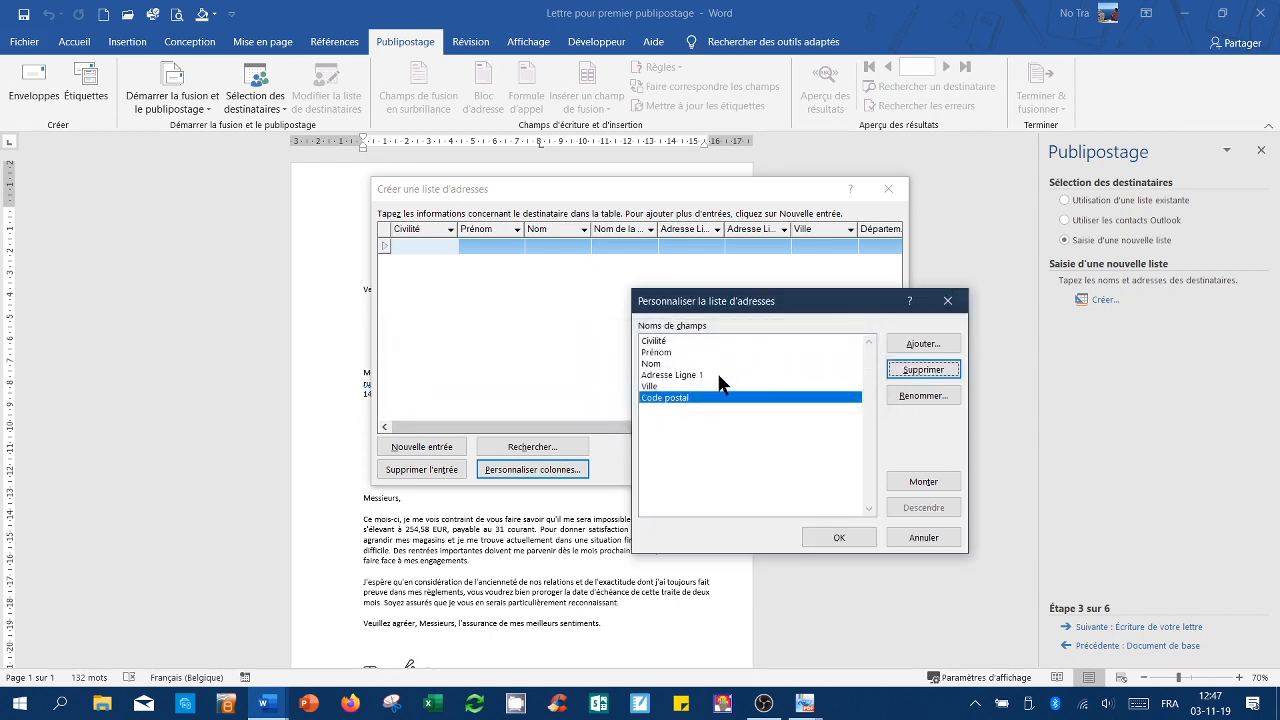
Rename the Adresse Ligne 1 field to Adresse postale
{"action": "left_click", "coordinate": [680, 376]}
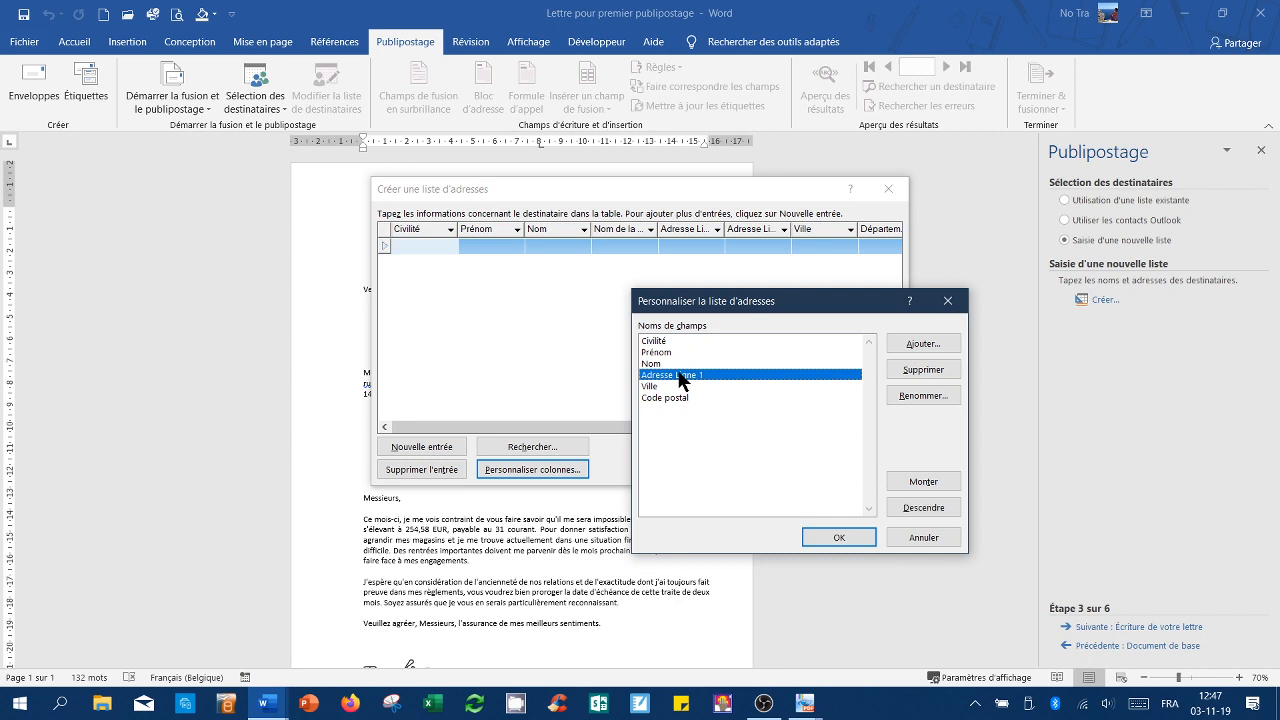
{"action": "left_click", "coordinate": [940, 398]}
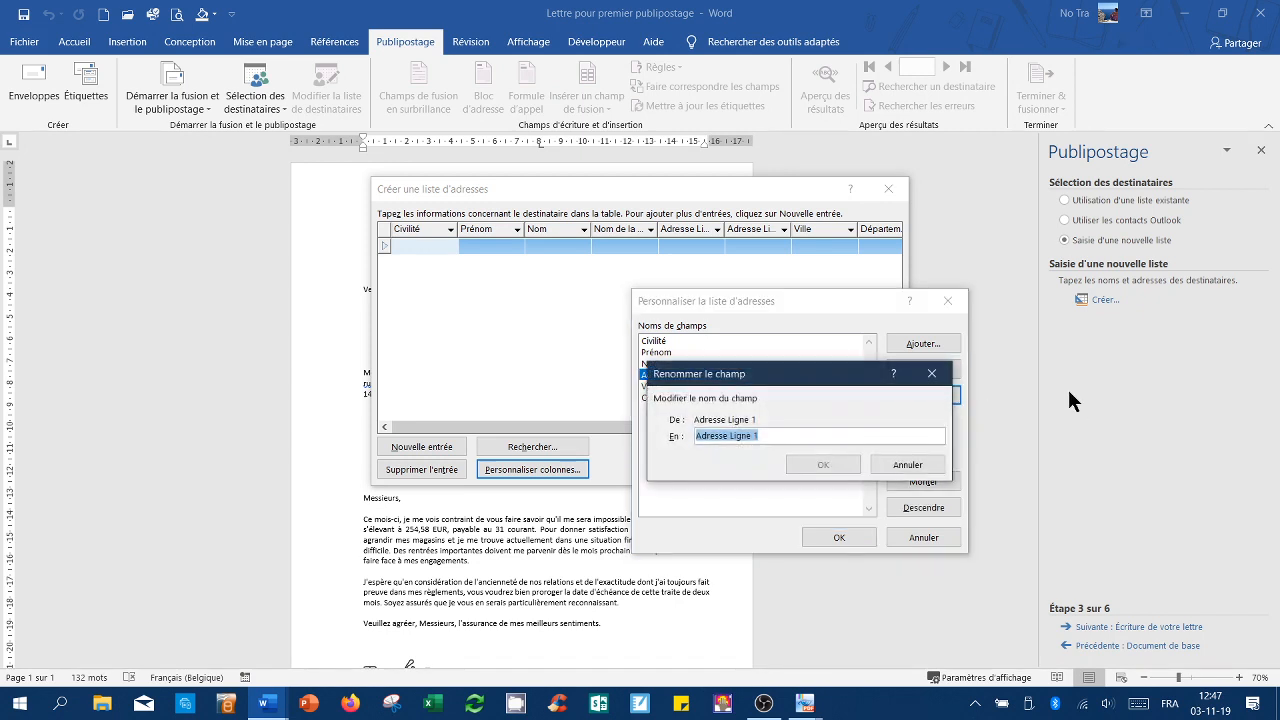
{"action": "type", "text": "Adress"}
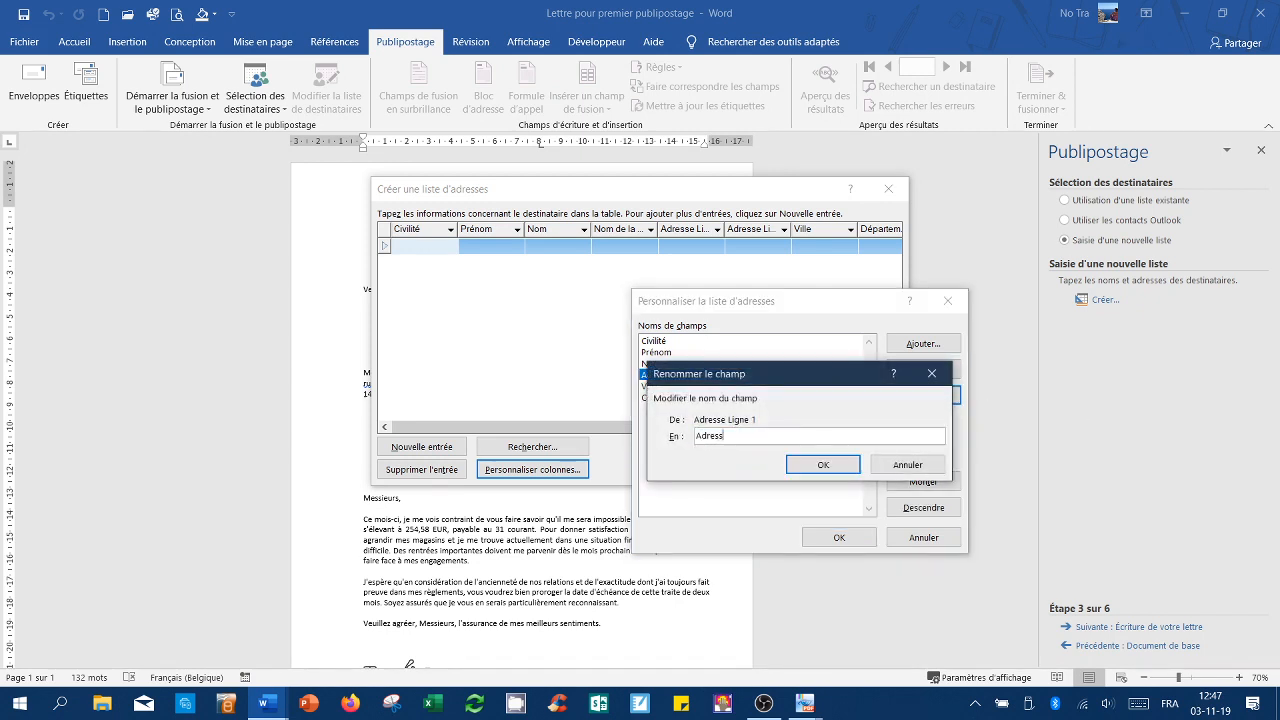
{"action": "type", "text": "e postale"}
{"action": "left_click", "coordinate": [790, 464]}
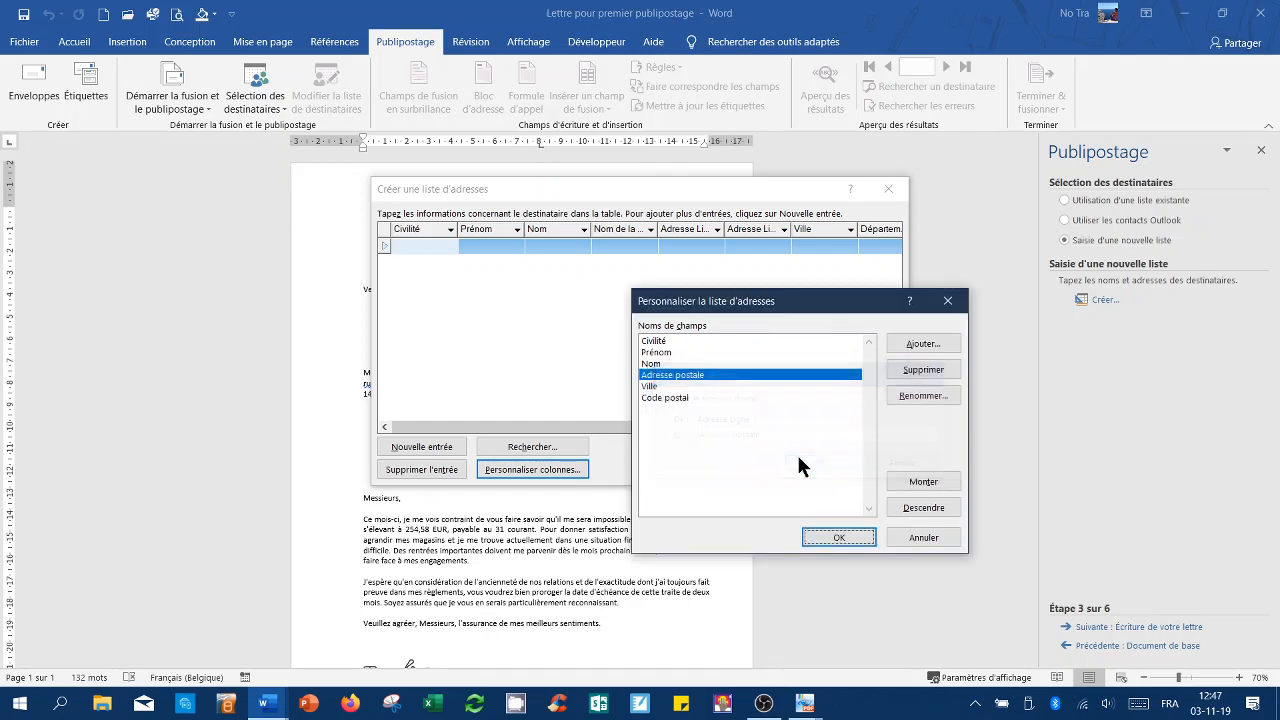
Move the Code postal field above Ville and apply the customized columns to the address list
{"action": "left_click", "coordinate": [668, 398]}
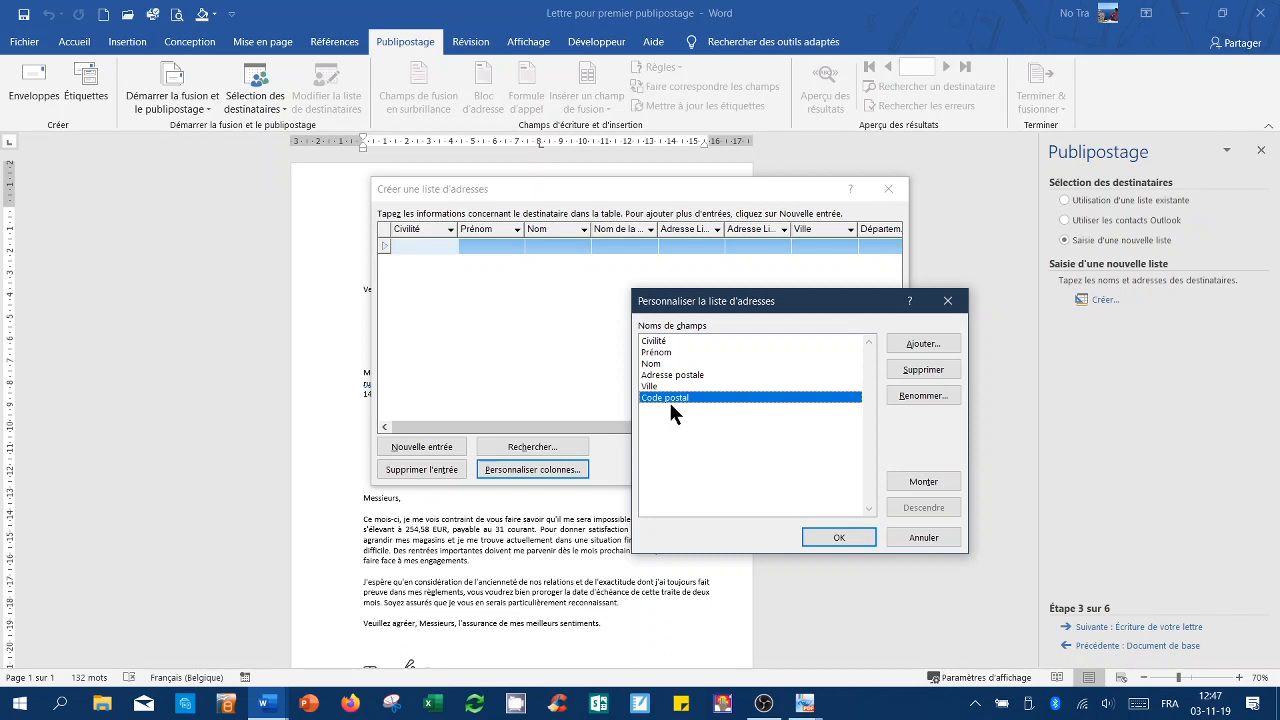
{"action": "left_click", "coordinate": [892, 483]}
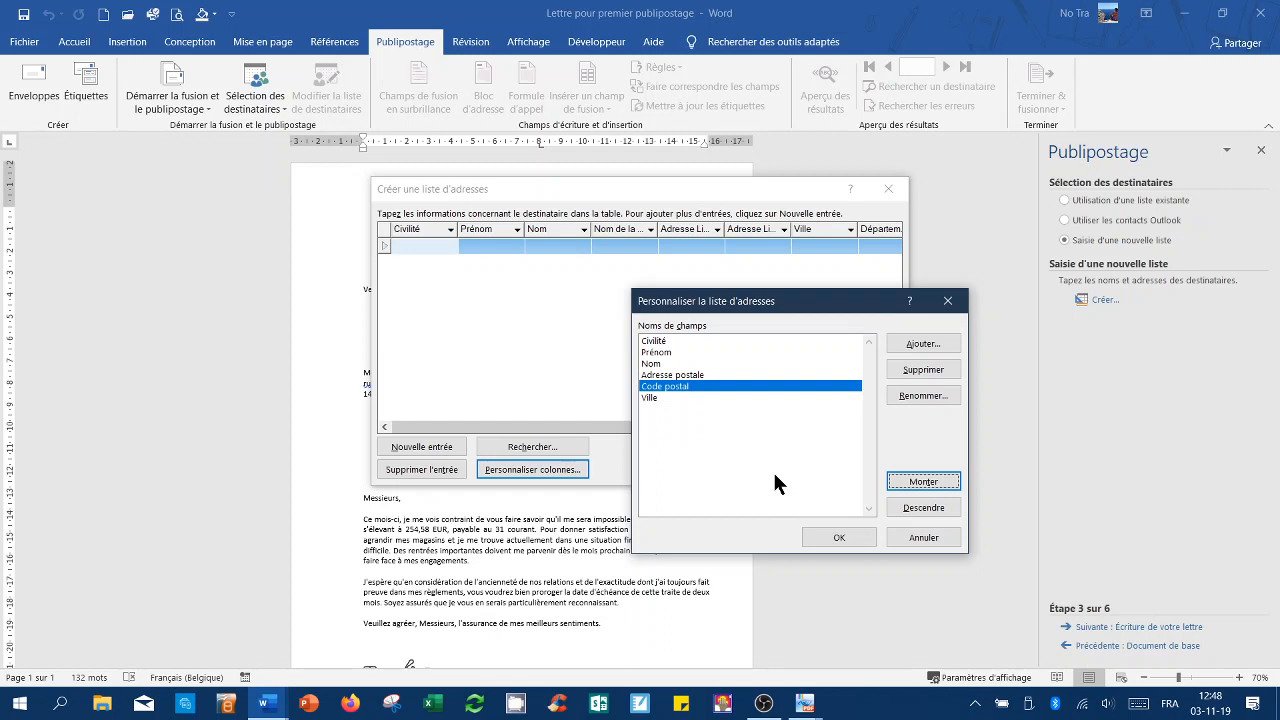
{"action": "left_click", "coordinate": [836, 533]}
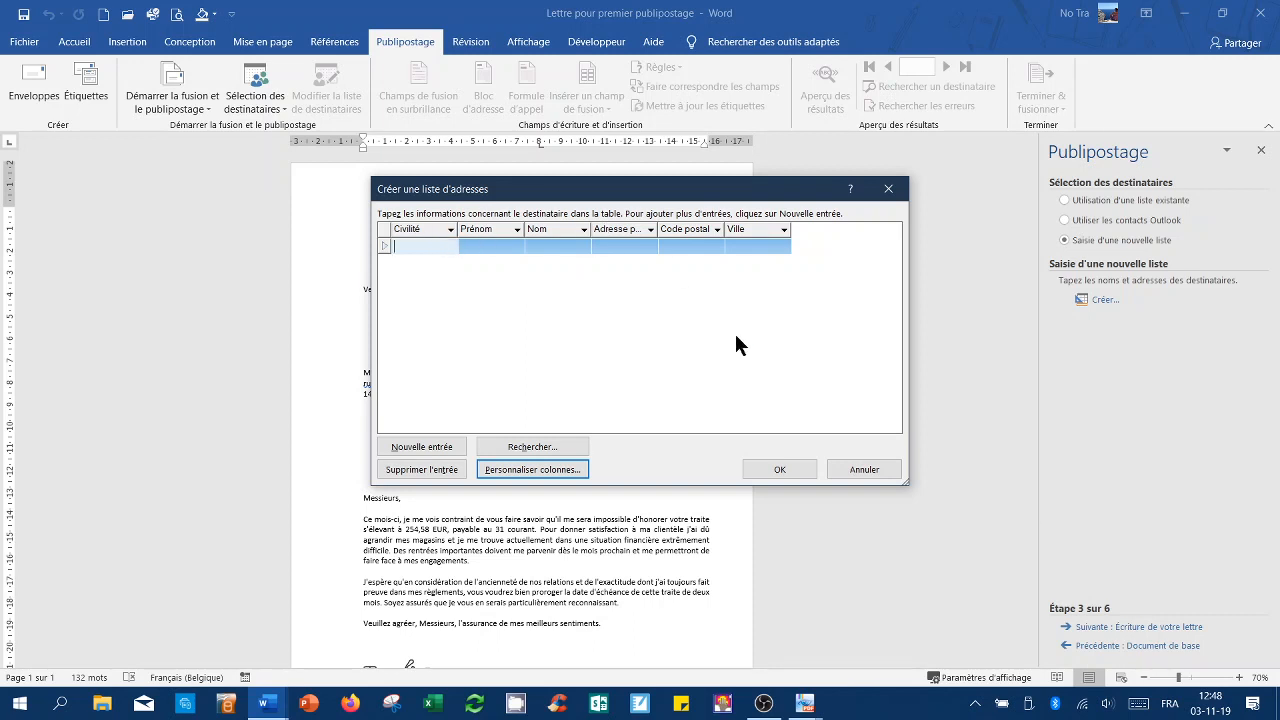
Accept the address list and choose the Sources de données folder under Module 3 - Le publipostage > Exercices as its save location
{"action": "left_click", "coordinate": [780, 470]}
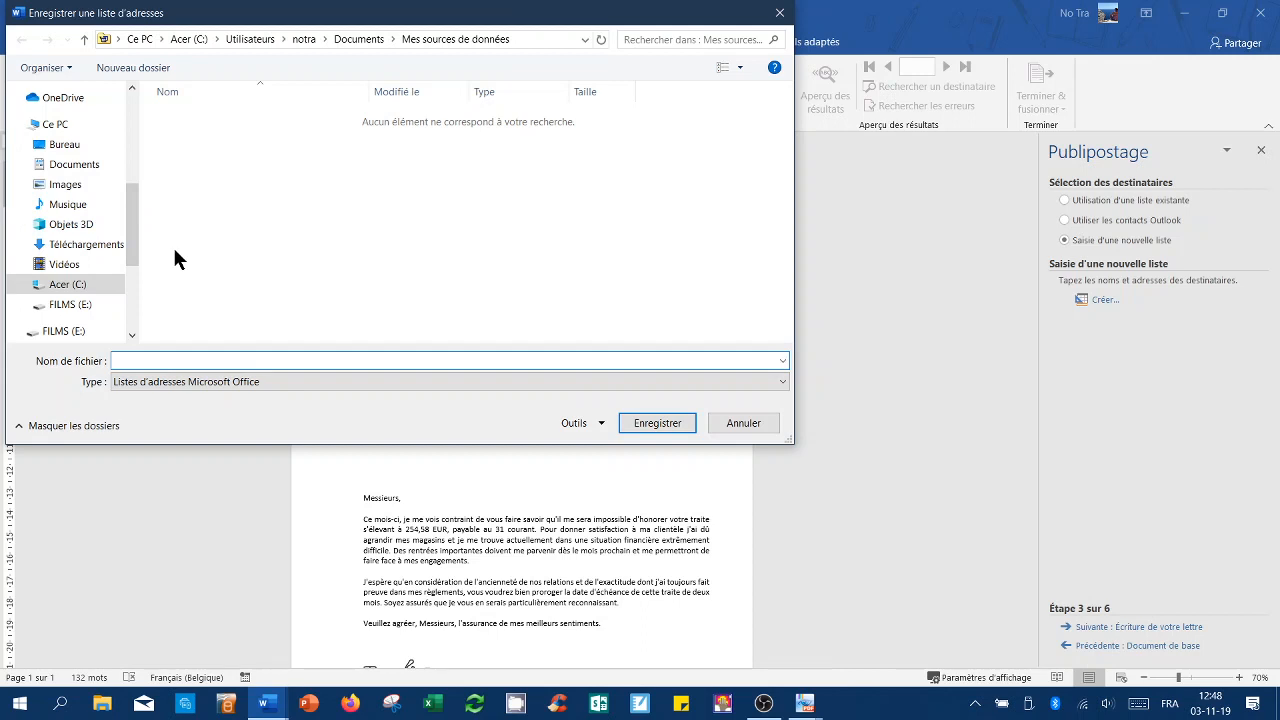
{"action": "left_click", "coordinate": [86, 164]}
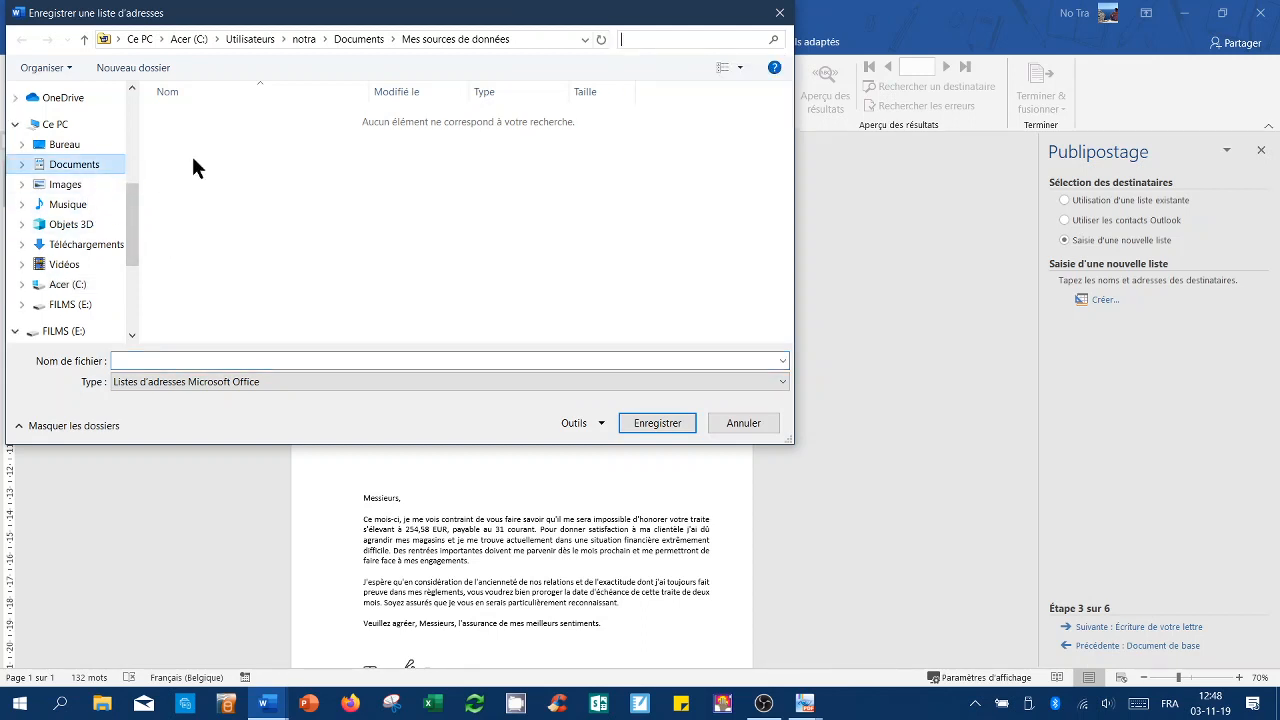
{"action": "scroll", "coordinate": [86, 234], "scroll_direction": "up", "scroll_amount": 3}
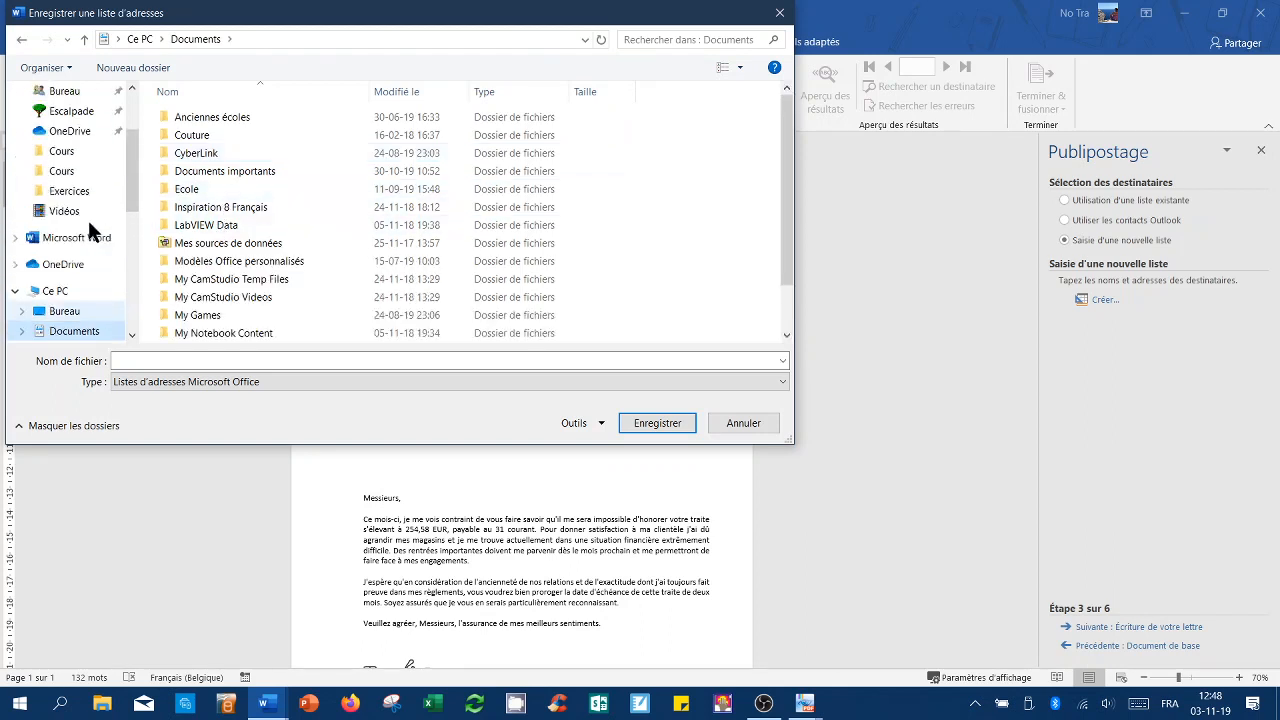
{"action": "scroll", "coordinate": [90, 230], "scroll_direction": "up", "scroll_amount": 2}
{"action": "left_click", "coordinate": [88, 231]}
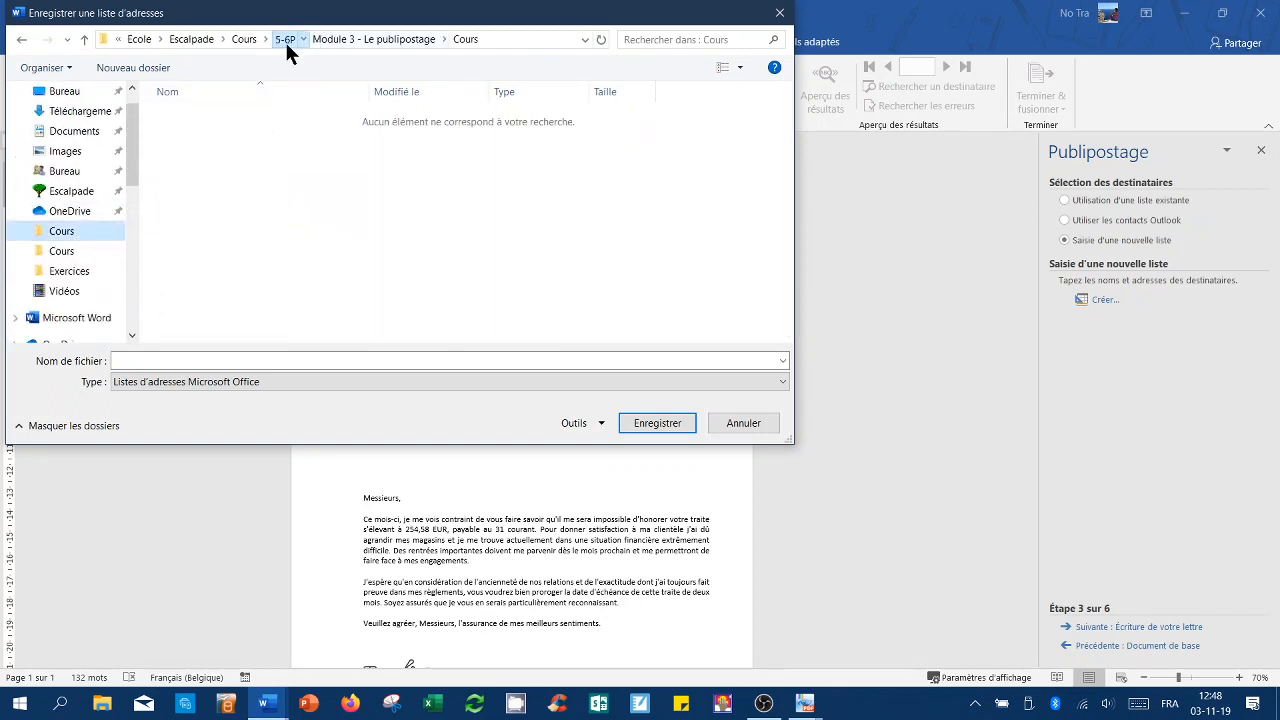
{"action": "left_click", "coordinate": [286, 39]}
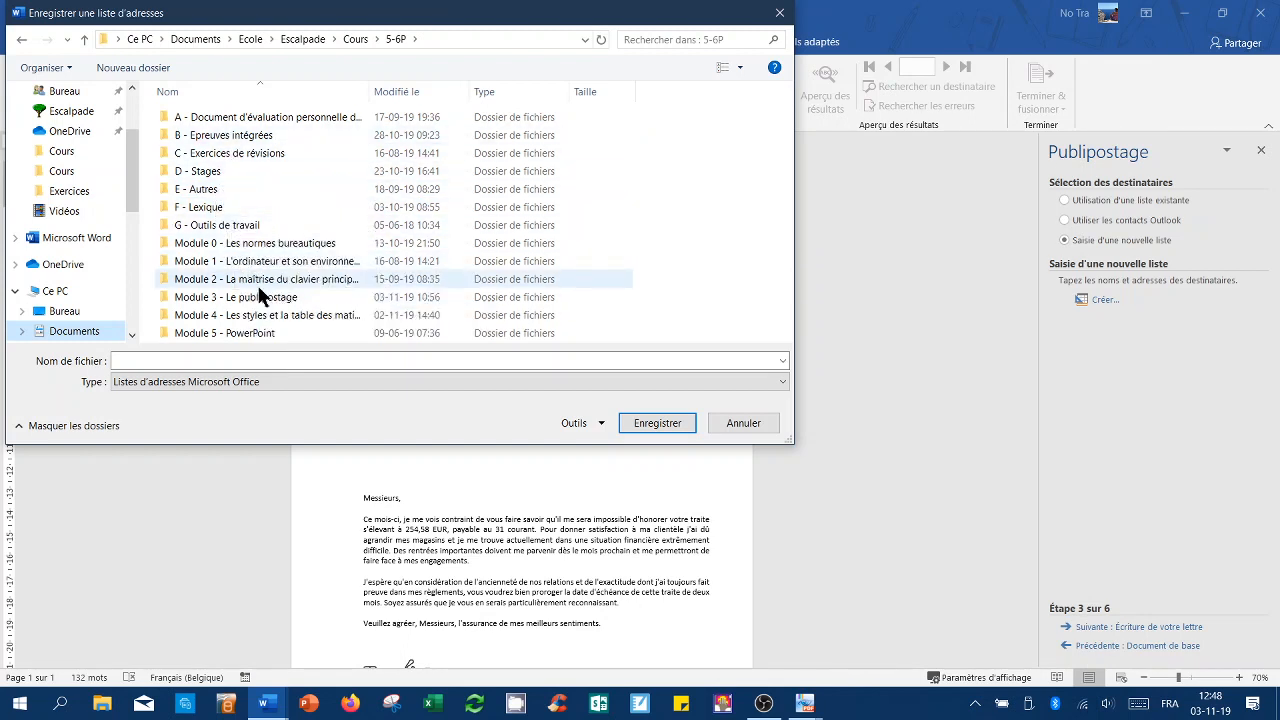
{"action": "double_click", "coordinate": [290, 297]}
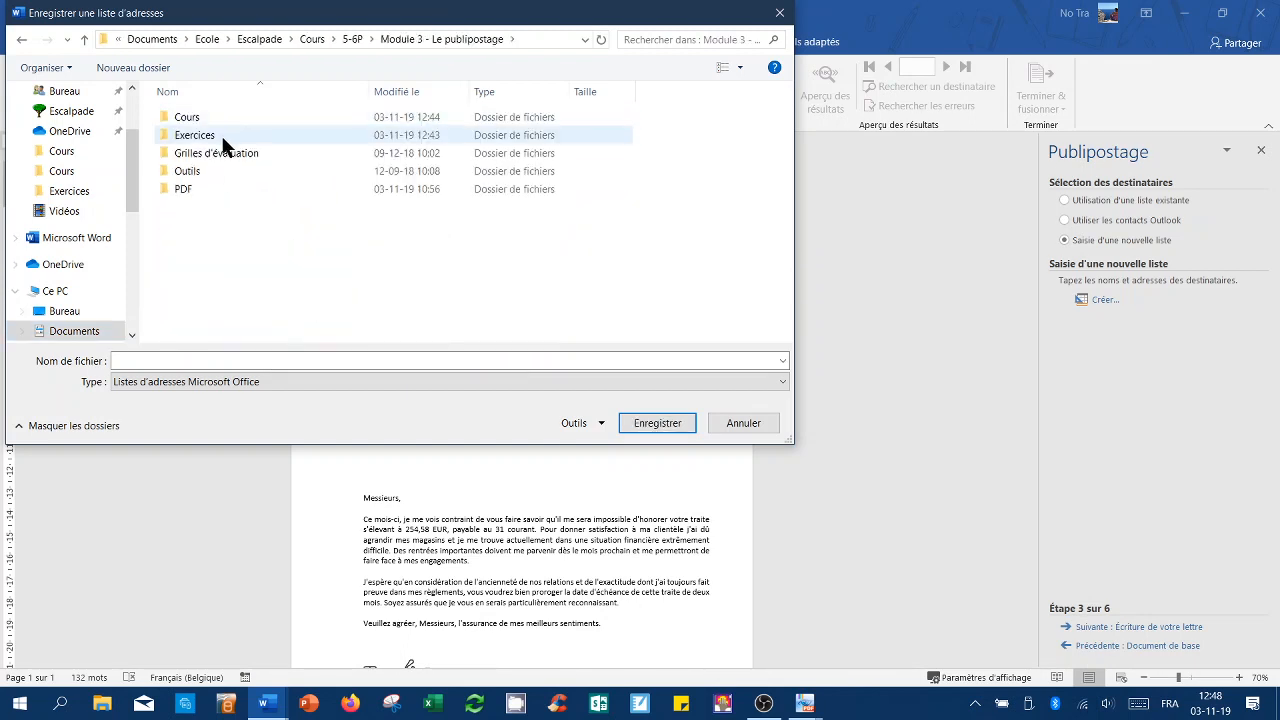
{"action": "double_click", "coordinate": [222, 137]}
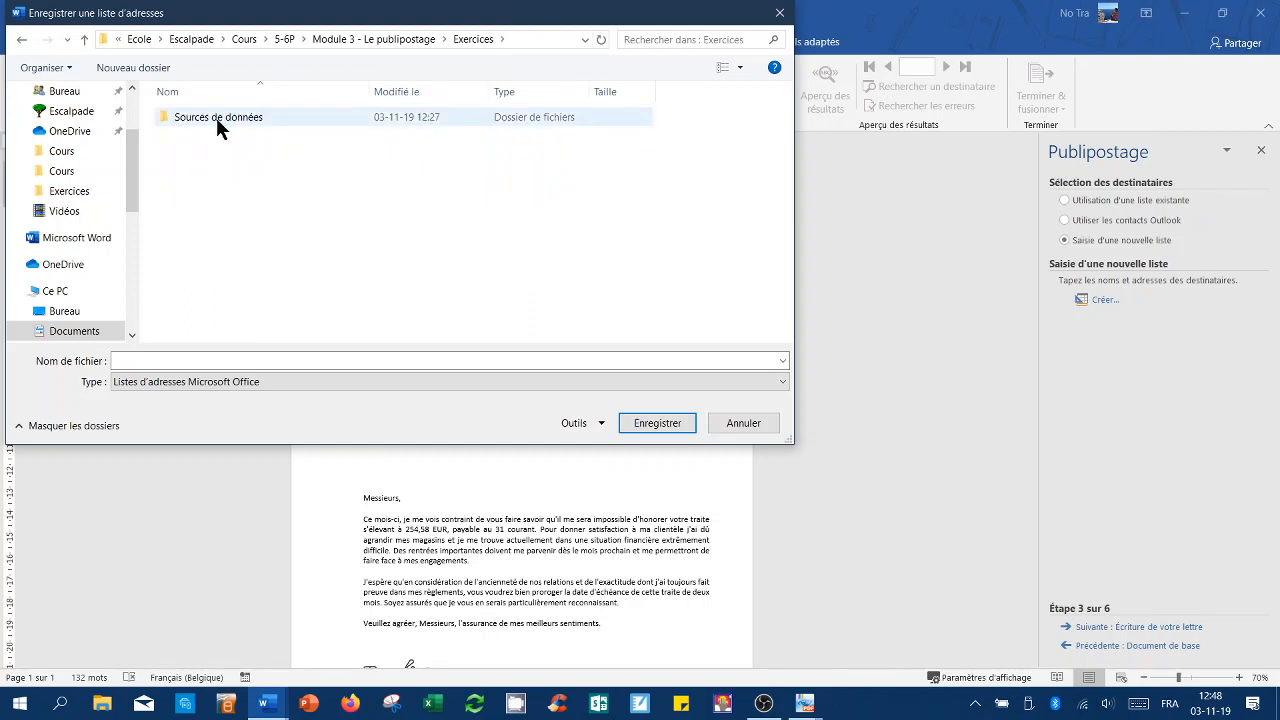
{"action": "left_click", "coordinate": [318, 117]}
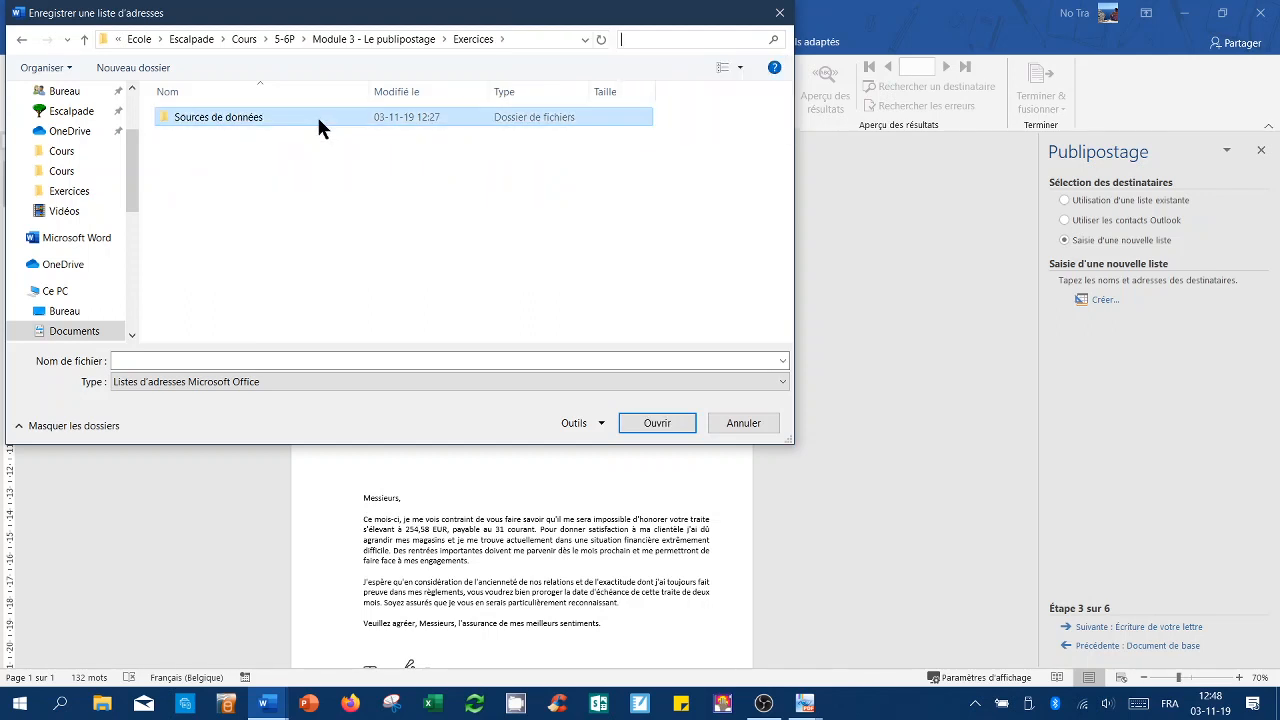
{"action": "double_click", "coordinate": [318, 117]}
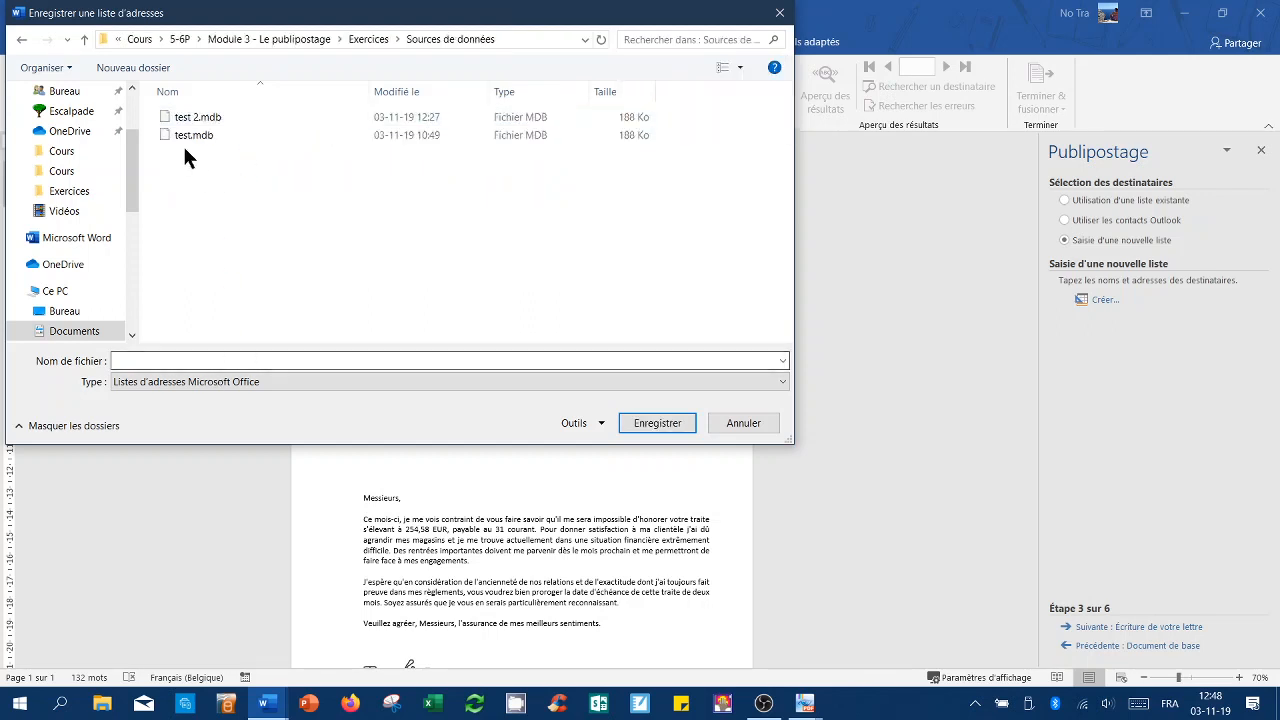
Save the address list under the file name test3
{"action": "left_click", "coordinate": [264, 361]}
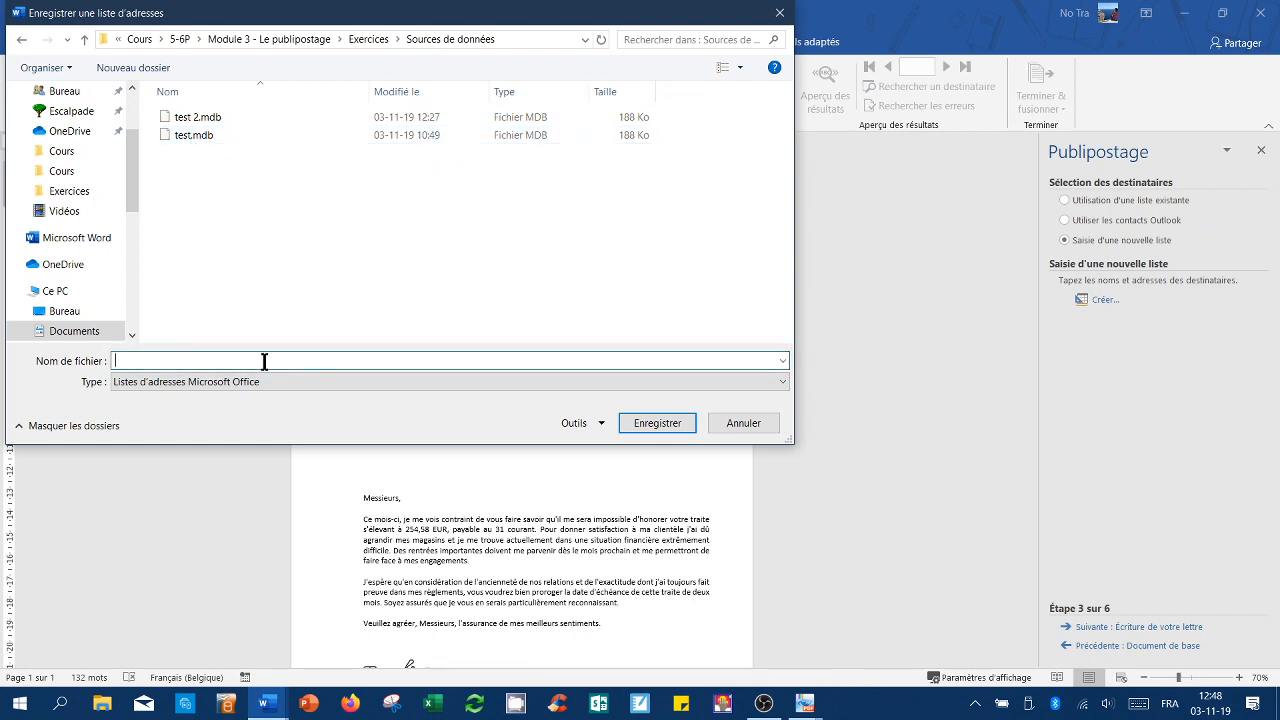
{"action": "type", "text": "te"}
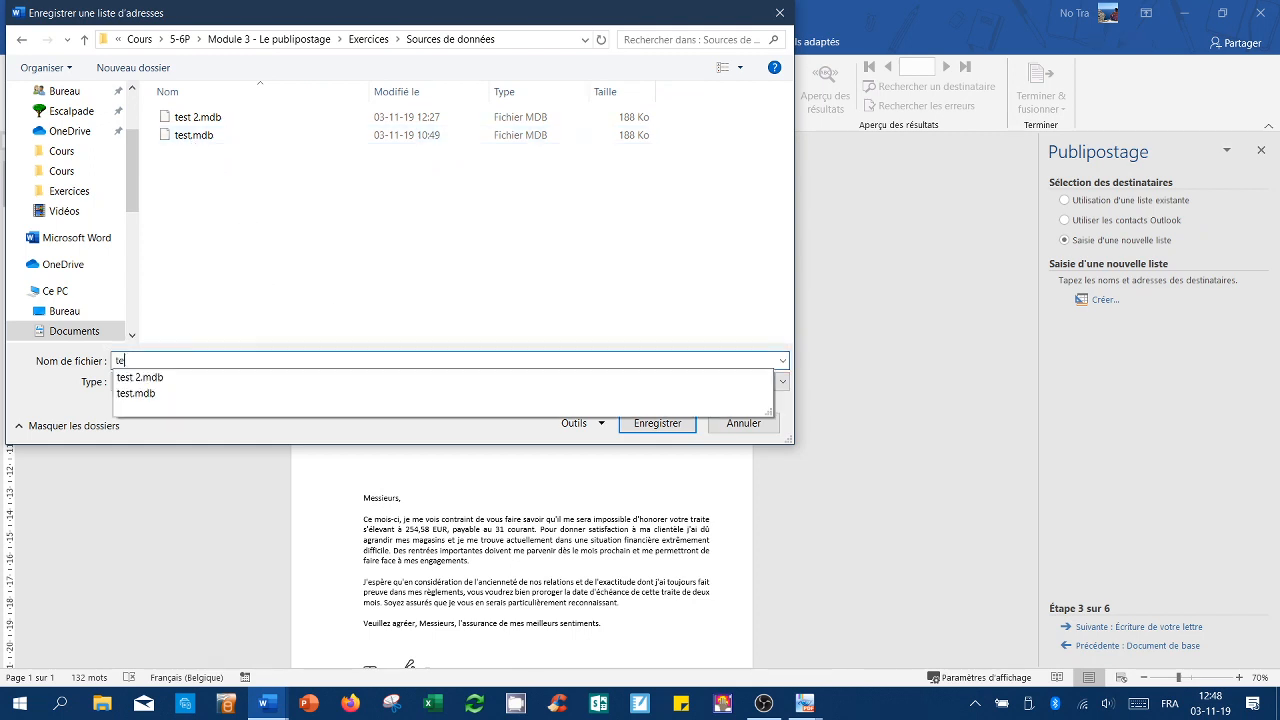
{"action": "type", "text": "st3"}
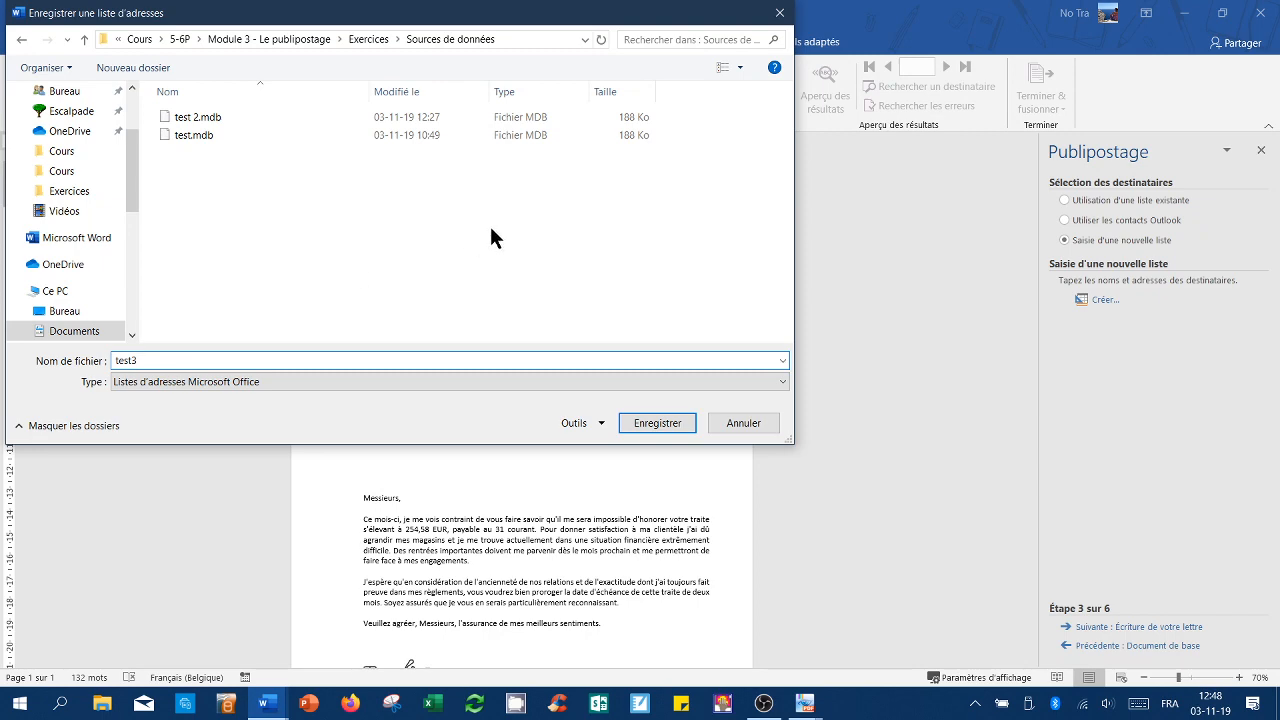
{"action": "left_click", "coordinate": [655, 416]}
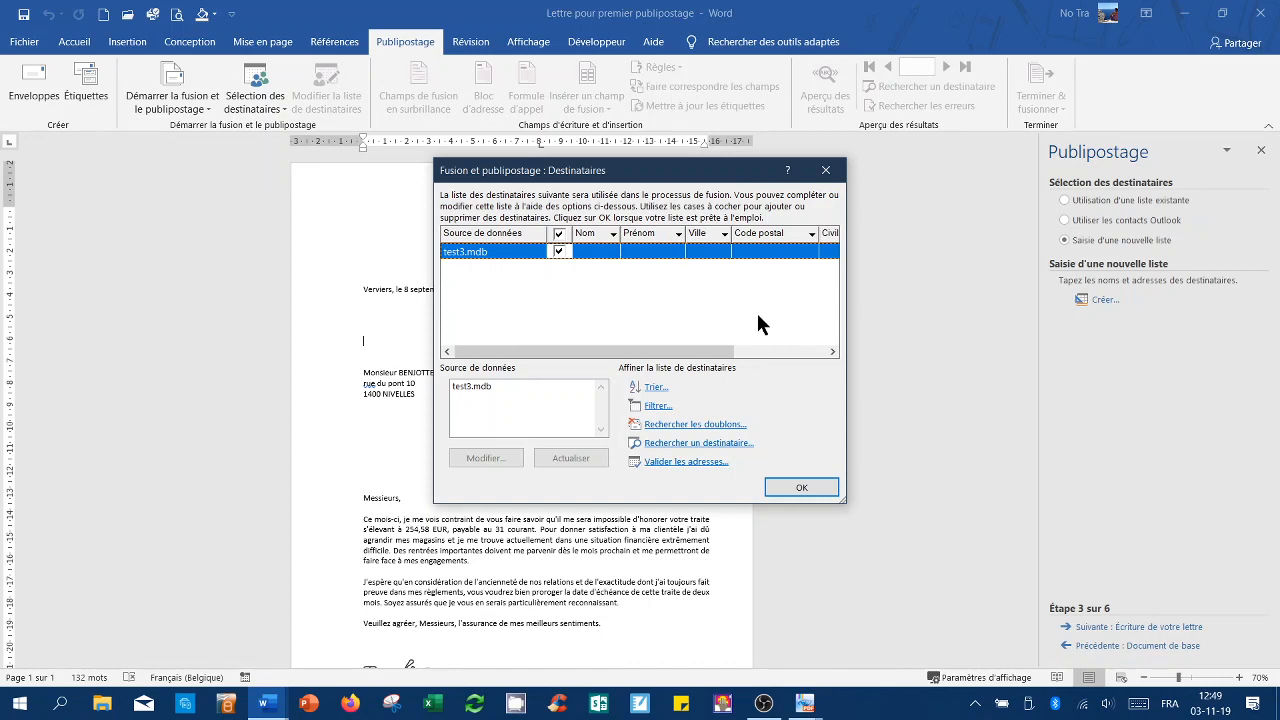
Open the test3.mdb data source for editing and enter the first recipient's title Monsieur, first name and surname
{"action": "left_click", "coordinate": [471, 387]}
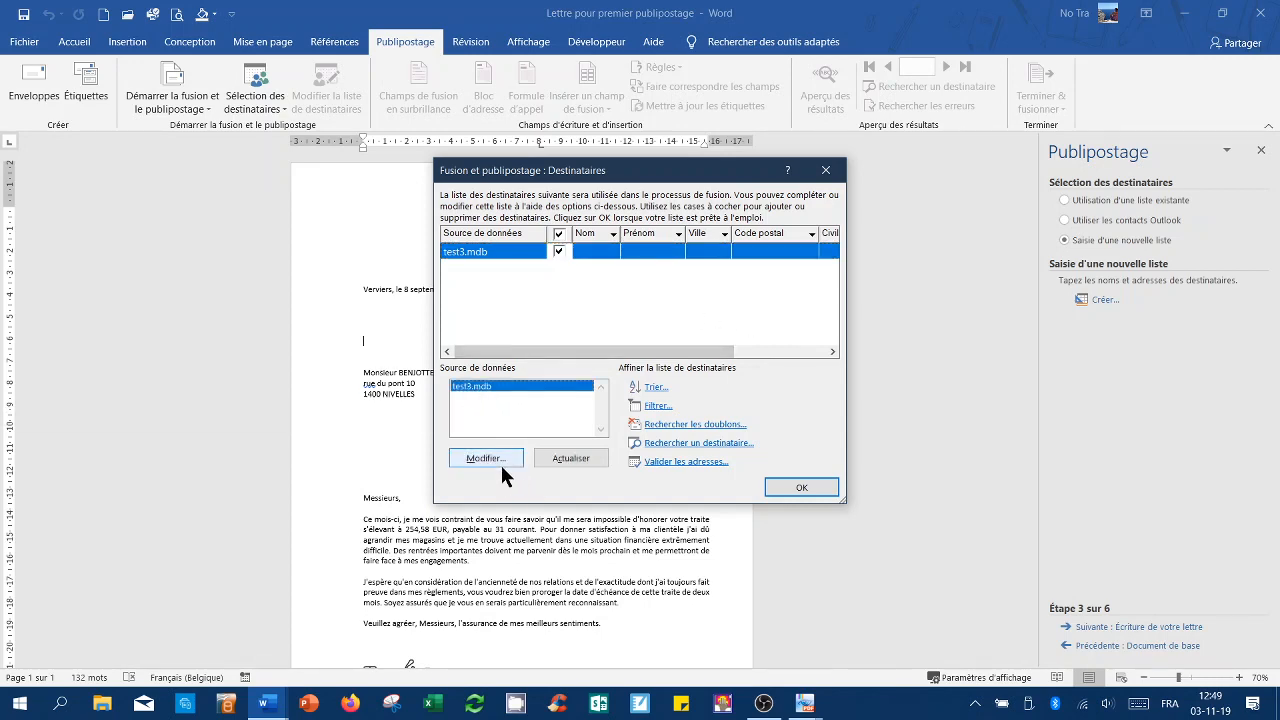
{"action": "left_click", "coordinate": [495, 458]}
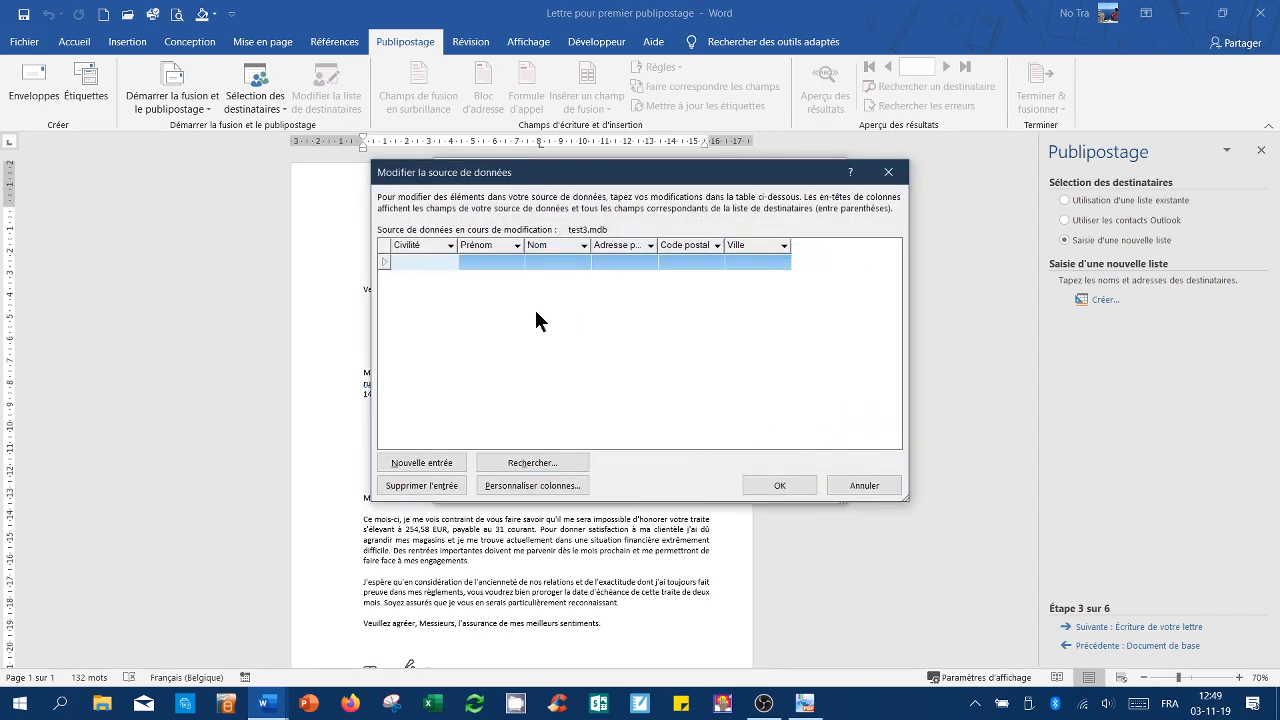
{"action": "type", "text": "Monsieur"}
{"action": "key", "text": "Tab"}
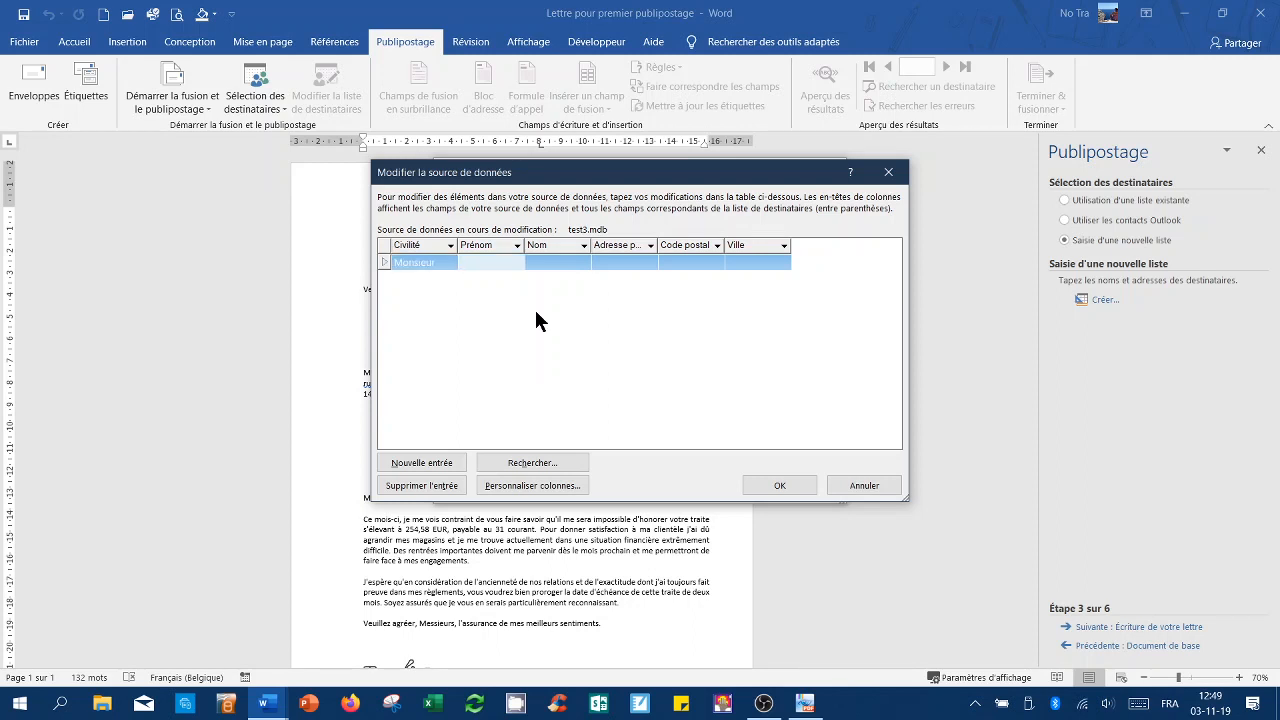
{"action": "left_click", "coordinate": [537, 264]}
{"action": "left_click", "coordinate": [511, 263]}
{"action": "type", "text": "Arthur"}
{"action": "key", "text": "Tab"}
{"action": "type", "text": "Balkin"}
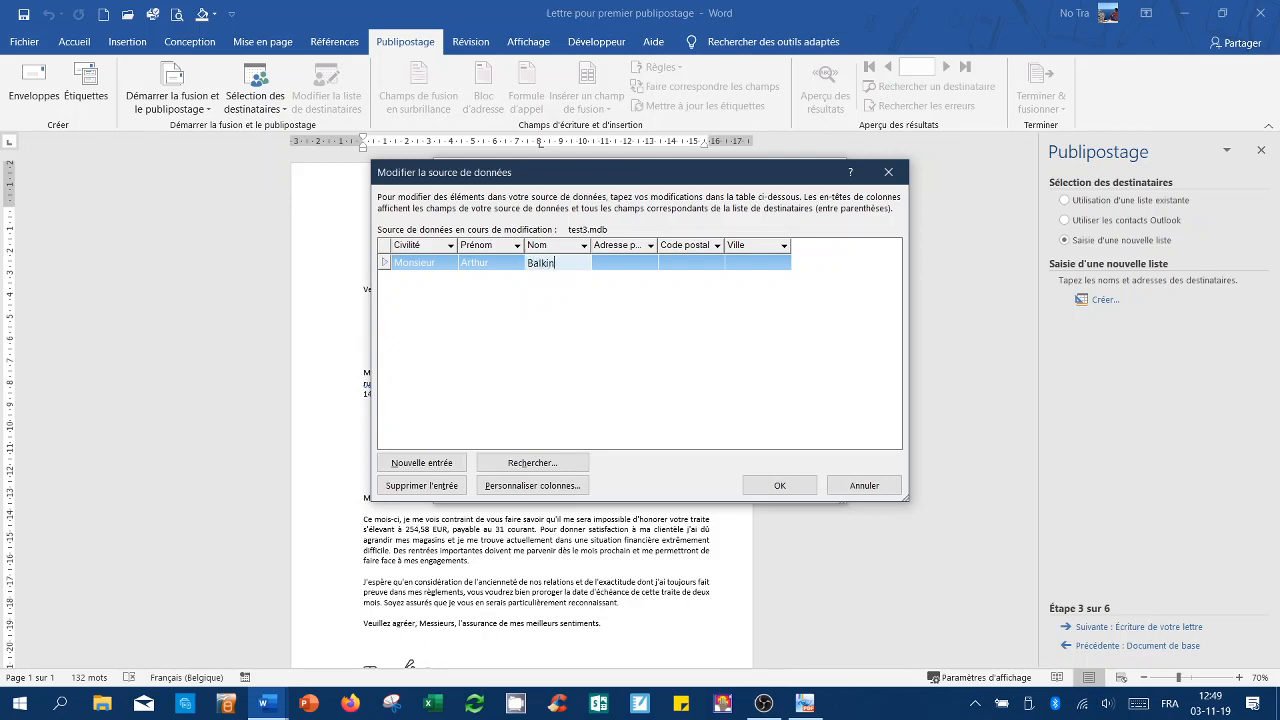
{"action": "key", "text": "Tab"}
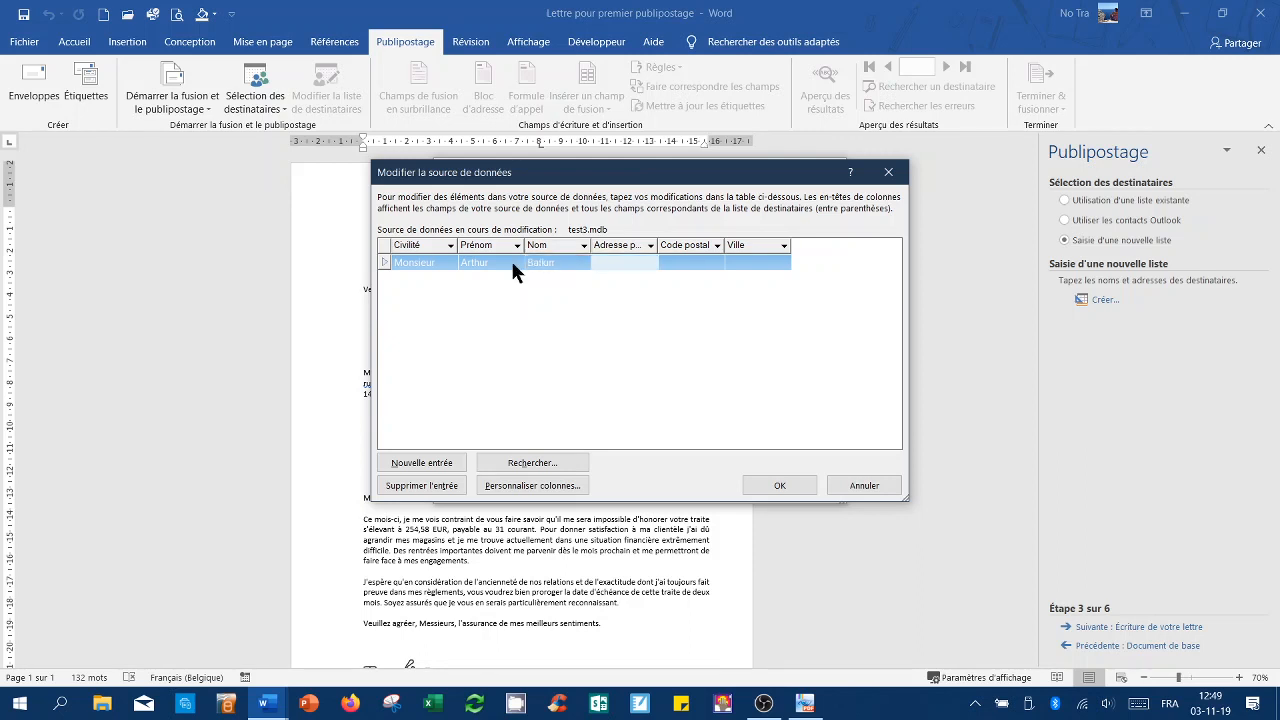
Fill in the first recipient's street address, postal code and city
{"action": "type", "text": "rue de la "}
{"action": "type", "text": "Fortune 54"}
{"action": "key", "text": "Tab"}
{"action": "type", "text": "4000"}
{"action": "key", "text": "Tab"}
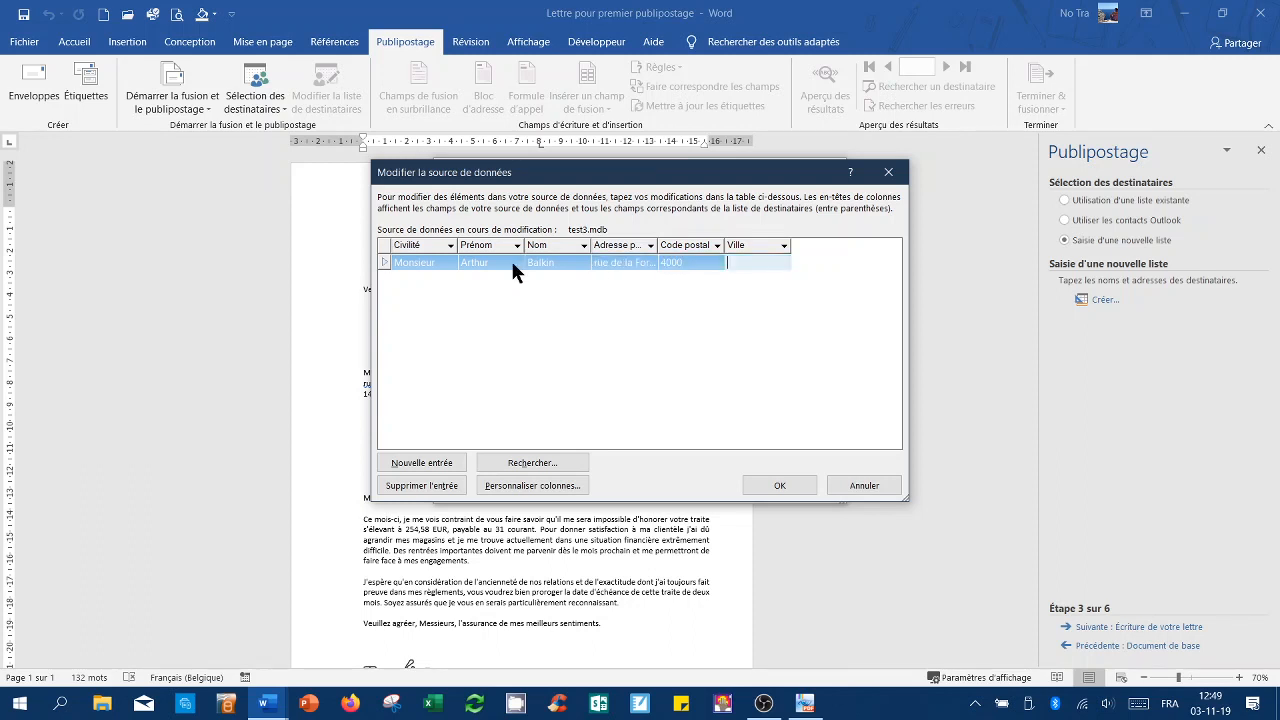
{"action": "type", "text": "Liège"}
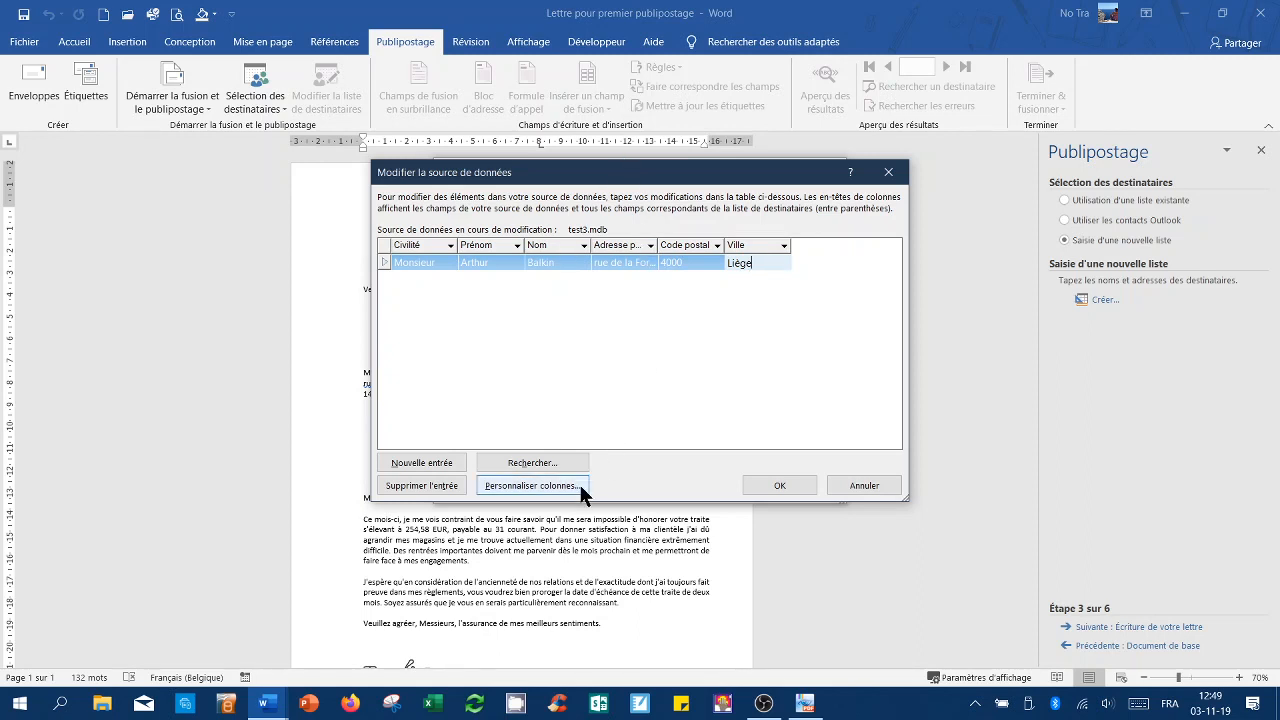
Add a second entry to the data source with the title Madame and the recipient's first name and surname
{"action": "left_click", "coordinate": [437, 466]}
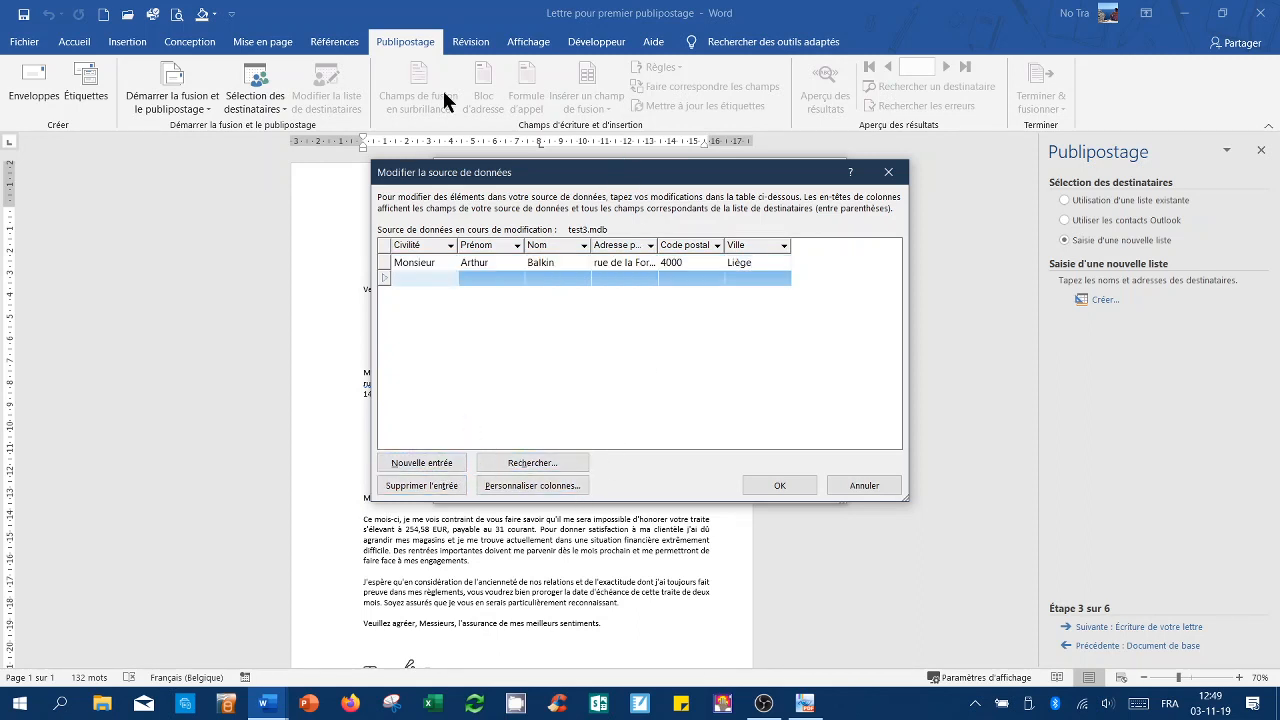
{"action": "type", "text": "Madame"}
{"action": "key", "text": "Tab"}
{"action": "type", "text": "Lola"}
{"action": "key", "text": "Tab"}
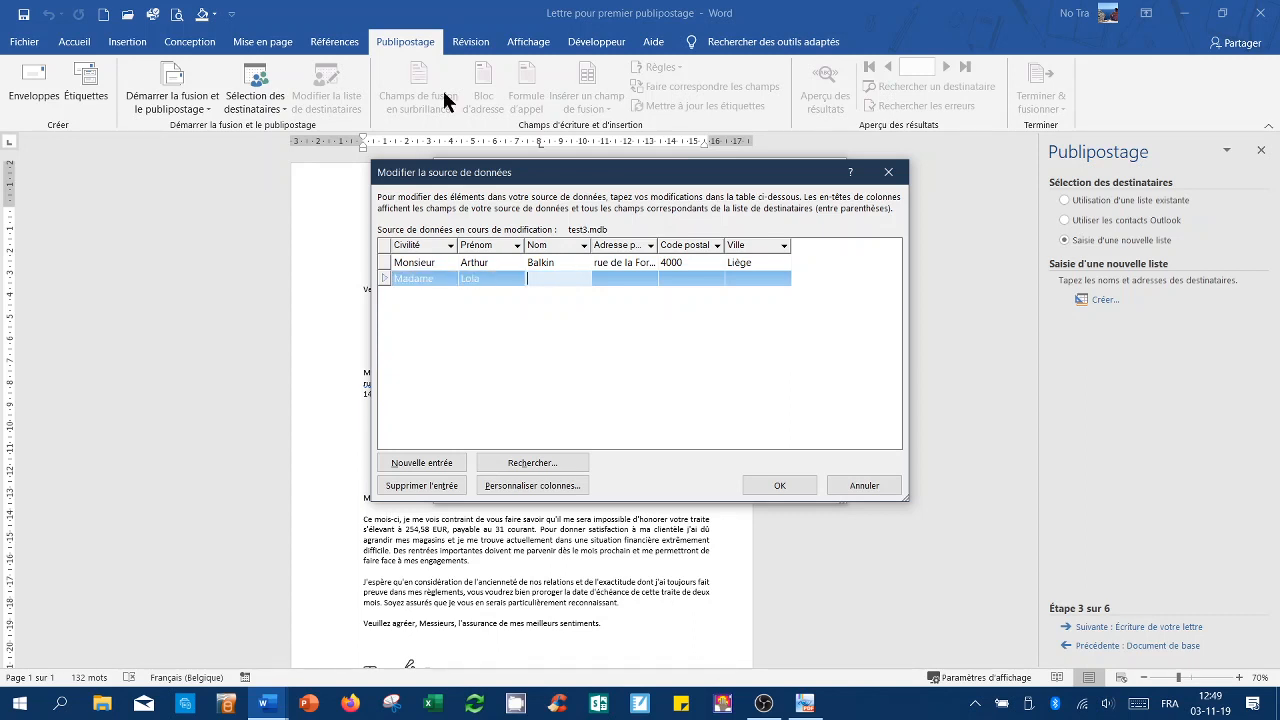
{"action": "type", "text": "Tank"}
{"action": "key", "text": "Tab"}
Fill in the second recipient's street address, postal code and city
{"action": "type", "text": "boule"}
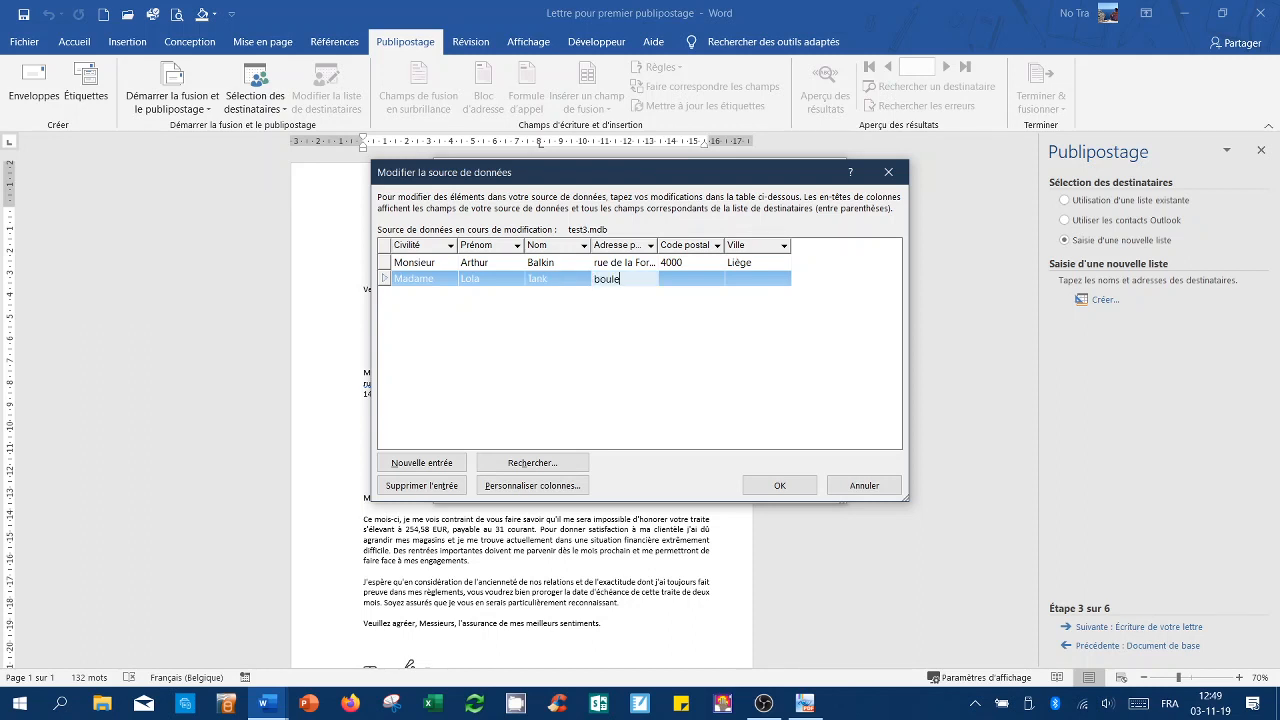
{"action": "type", "text": "vard de la Libé"}
{"action": "type", "text": "ration 7"}
{"action": "key", "text": "Tab"}
{"action": "type", "text": "1000"}
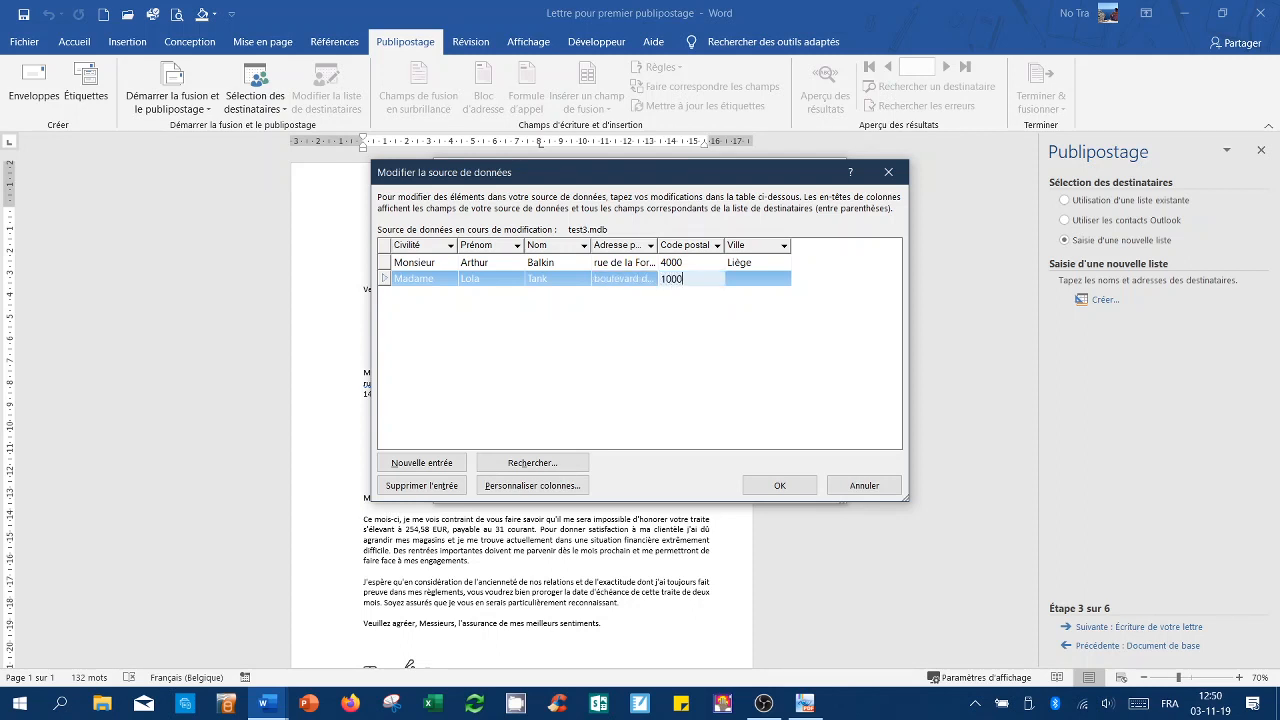
{"action": "key", "text": "Tab"}
{"action": "type", "text": "Bruxelles"}
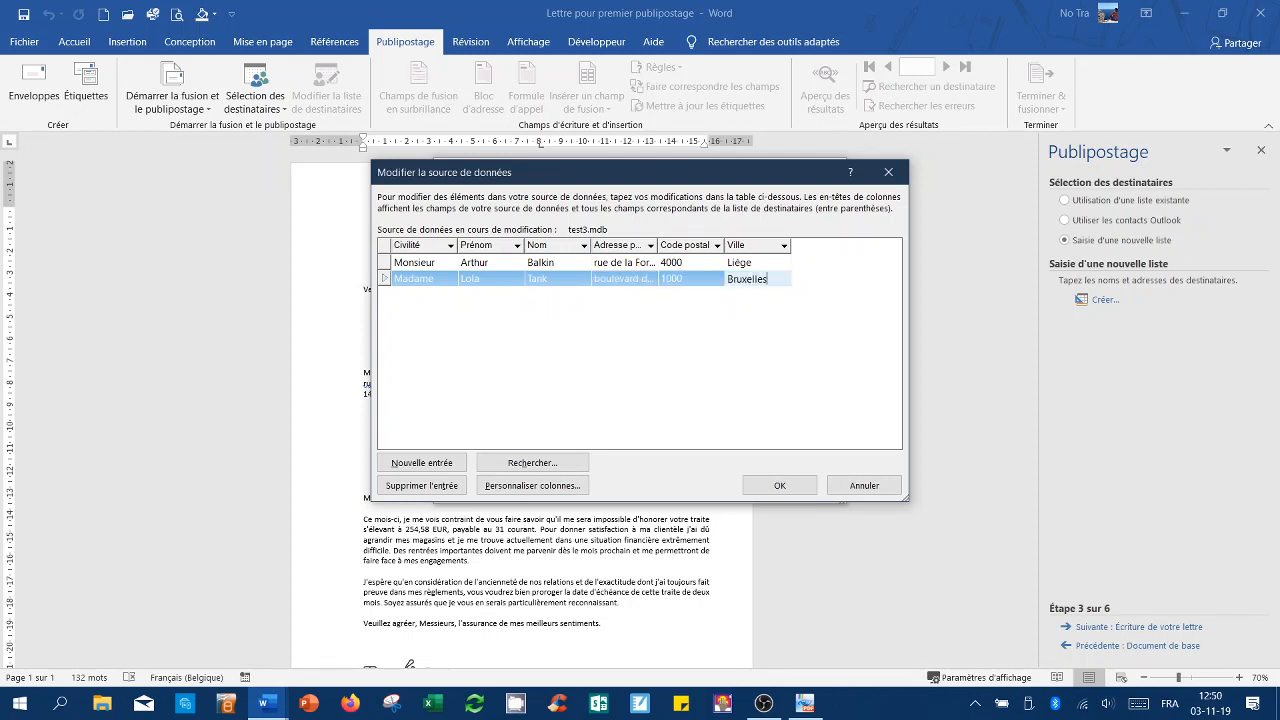
Add a third entry to the data source with the title Mademoiselle and the recipient's capitalized first name and surname
{"action": "left_click", "coordinate": [410, 466]}
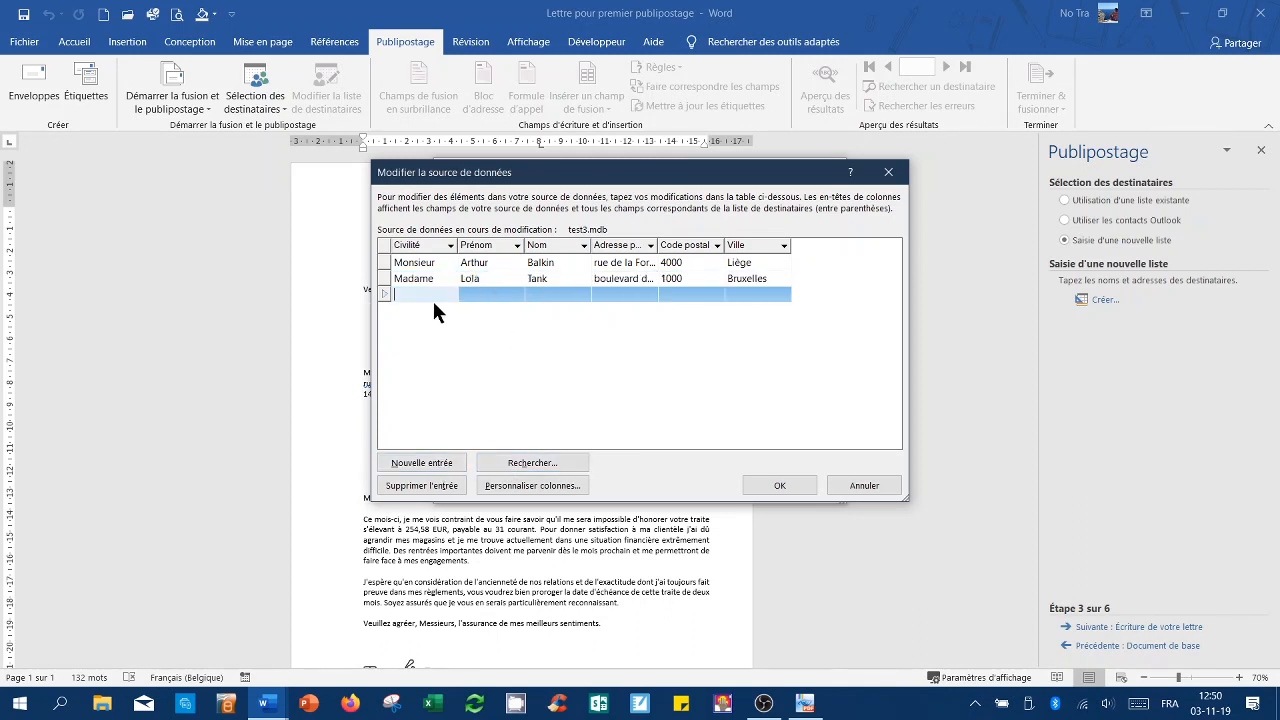
{"action": "type", "text": "Mademoiselle"}
{"action": "key", "text": "Tab"}
{"action": "type", "text": "isabell"}
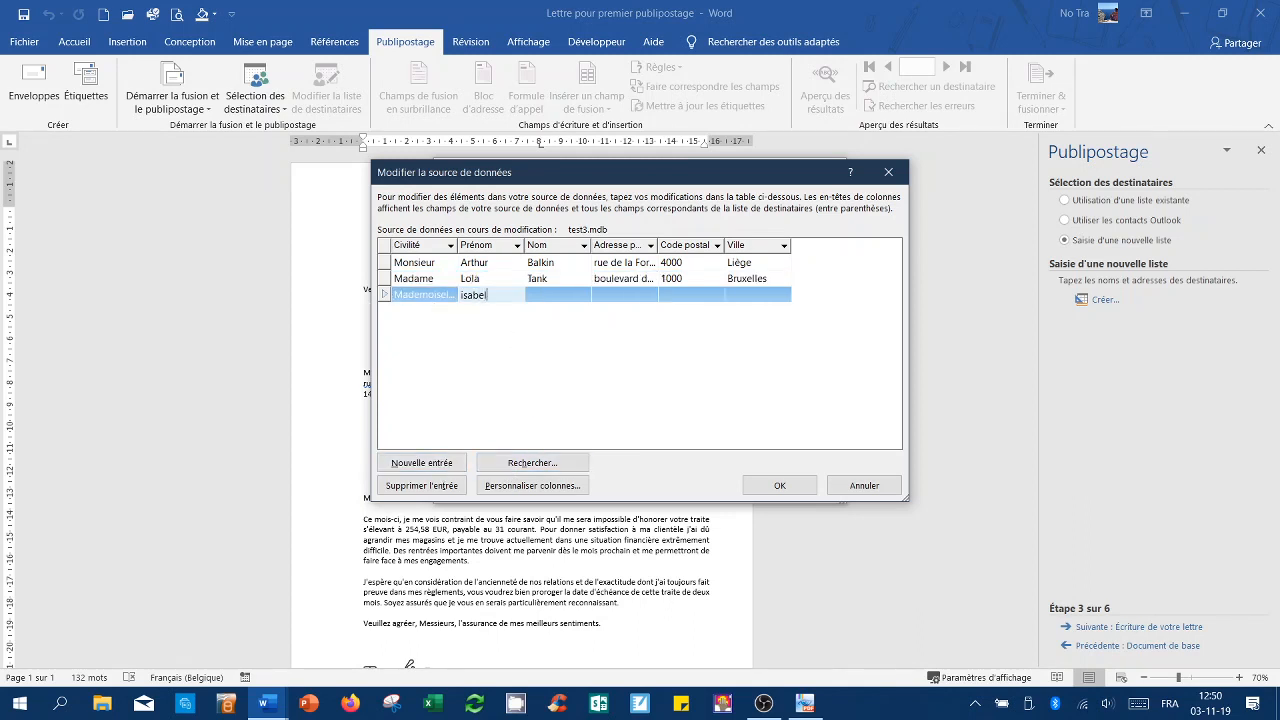
{"action": "key", "text": "BackSpace"}
{"action": "key", "text": "BackSpace"}
{"action": "key", "text": "BackSpace"}
{"action": "key", "text": "BackSpace"}
{"action": "key", "text": "BackSpace"}
{"action": "key", "text": "BackSpace"}
{"action": "key", "text": "BackSpace"}
{"action": "type", "text": "Isabelle"}
{"action": "key", "text": "Tab"}
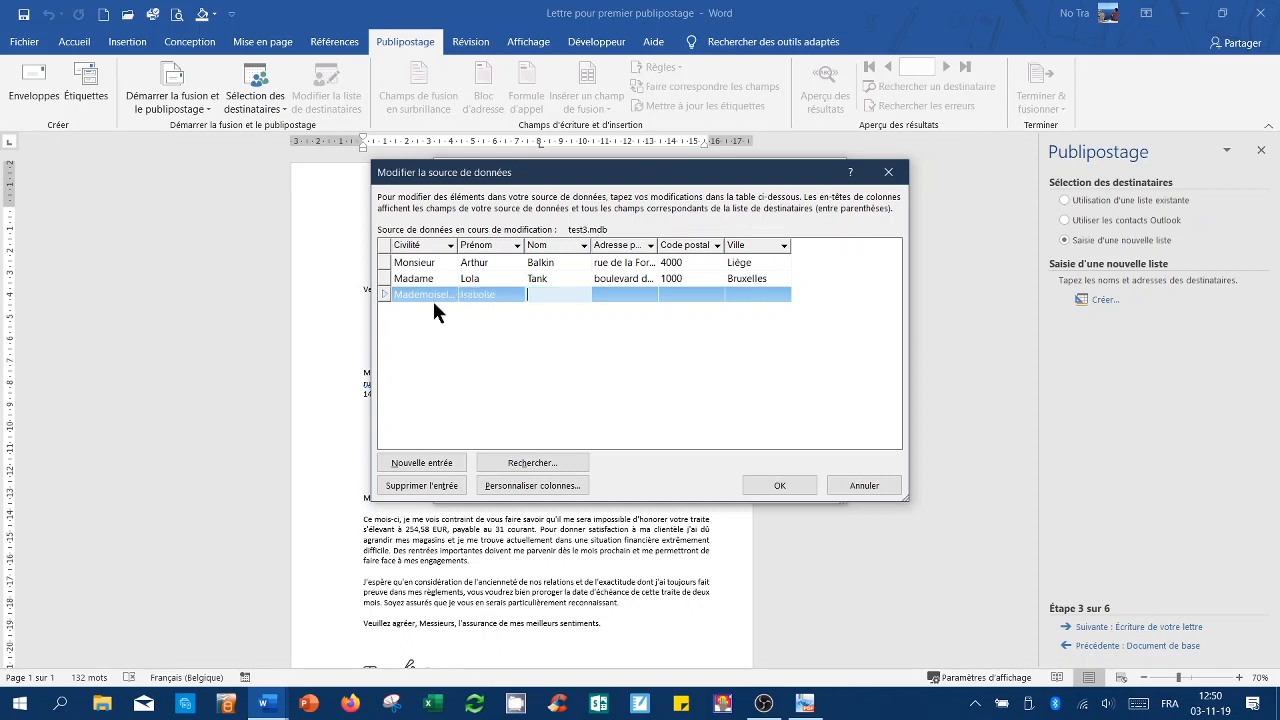
{"action": "type", "text": "Pouk"}
{"action": "key", "text": "BackSpace"}
{"action": "type", "text": "lin"}
{"action": "key", "text": "Tab"}
Fill in the third recipient's street address, postal code and city, and save the changes to test3.mdb
{"action": "type", "text": "a"}
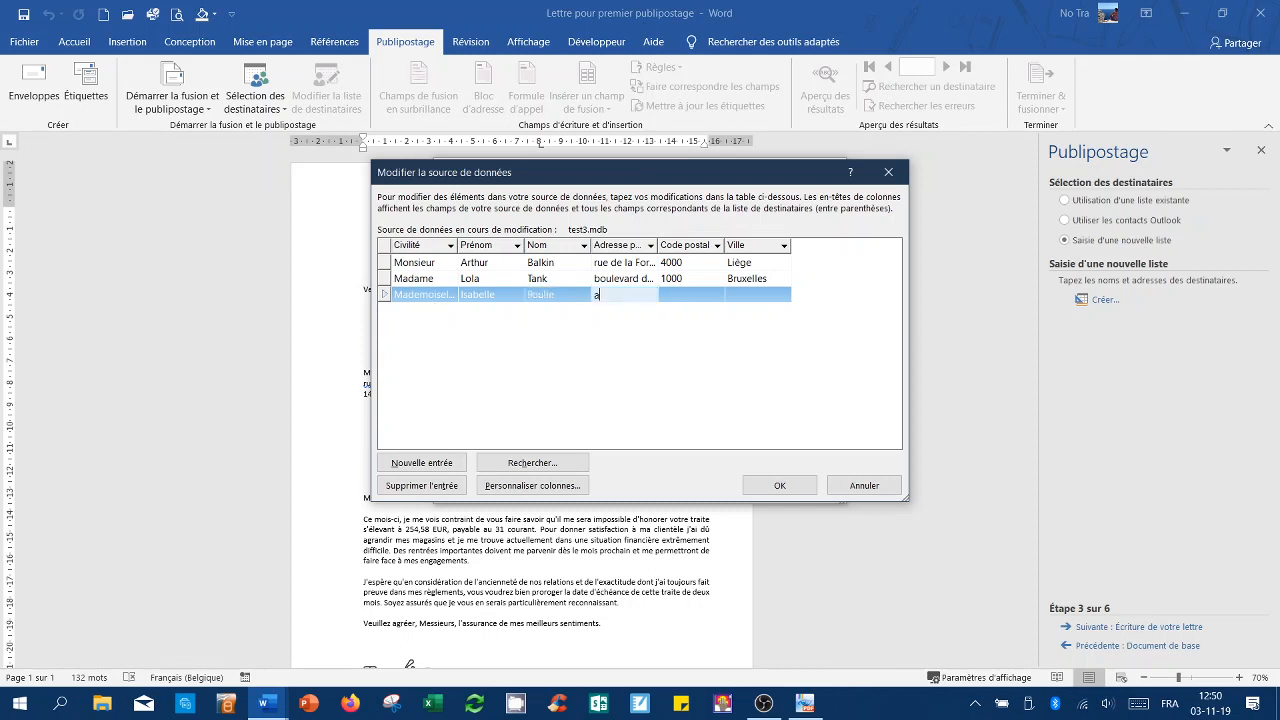
{"action": "type", "text": "venue du Pré 96b"}
{"action": "key", "text": "Tab"}
{"action": "type", "text": "7712"}
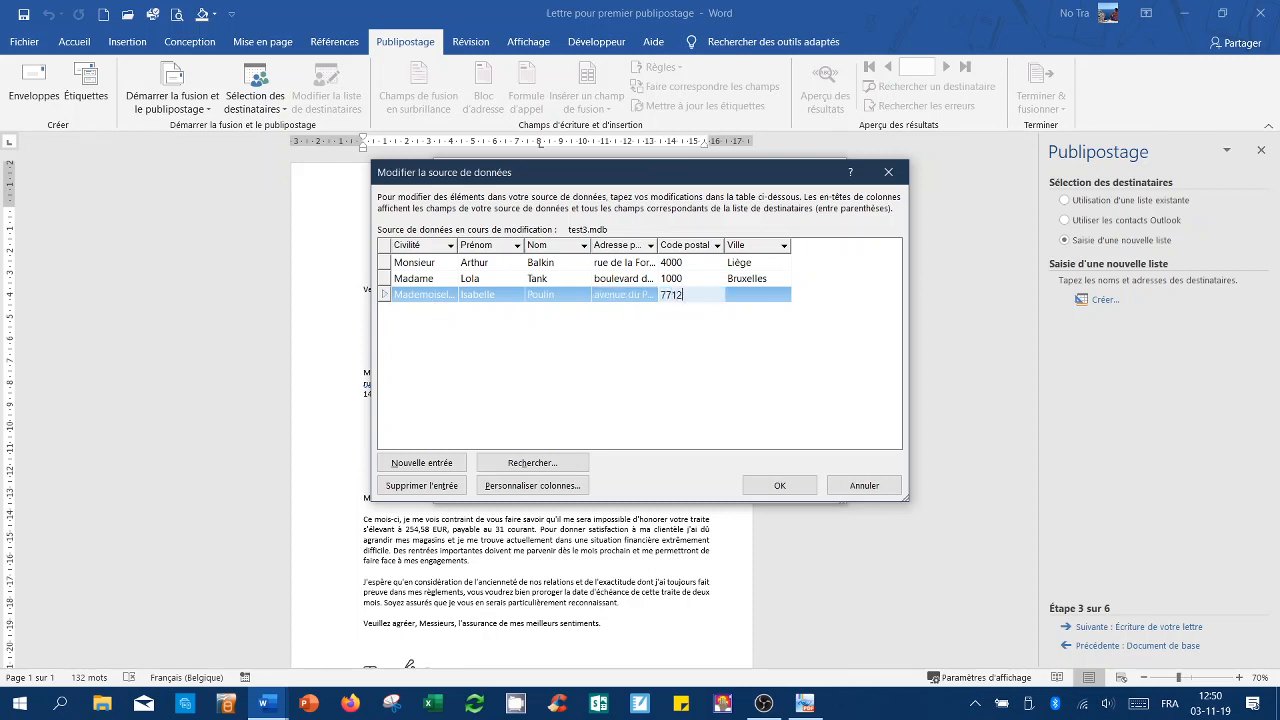
{"action": "key", "text": "Tab"}
{"action": "type", "text": "Herseau"}
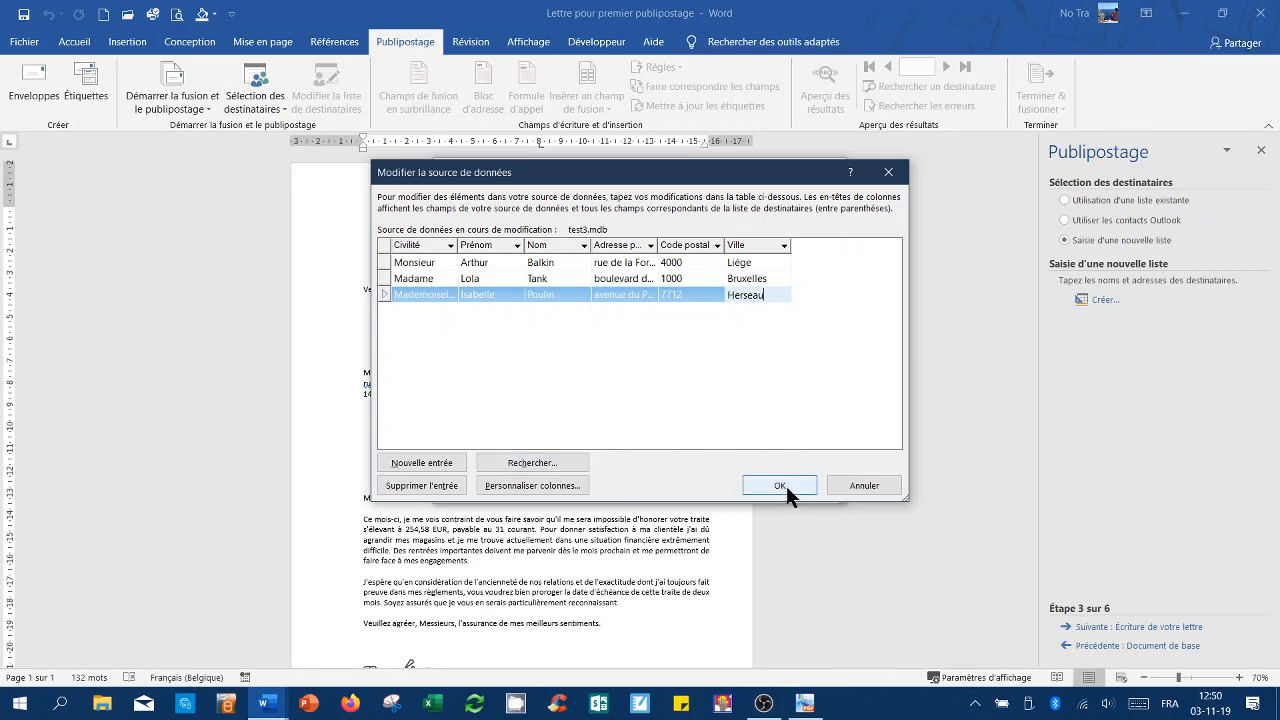
{"action": "type", "text": "x"}
{"action": "left_click", "coordinate": [777, 486]}
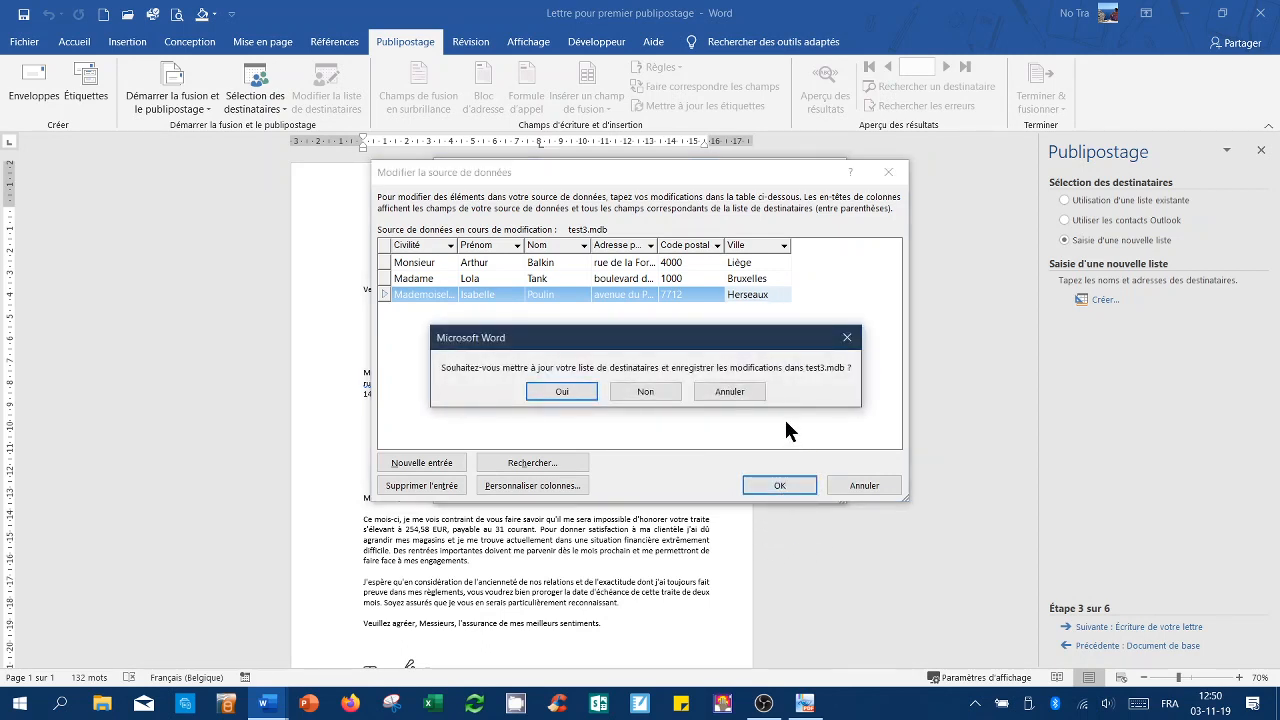
{"action": "left_click", "coordinate": [565, 393]}
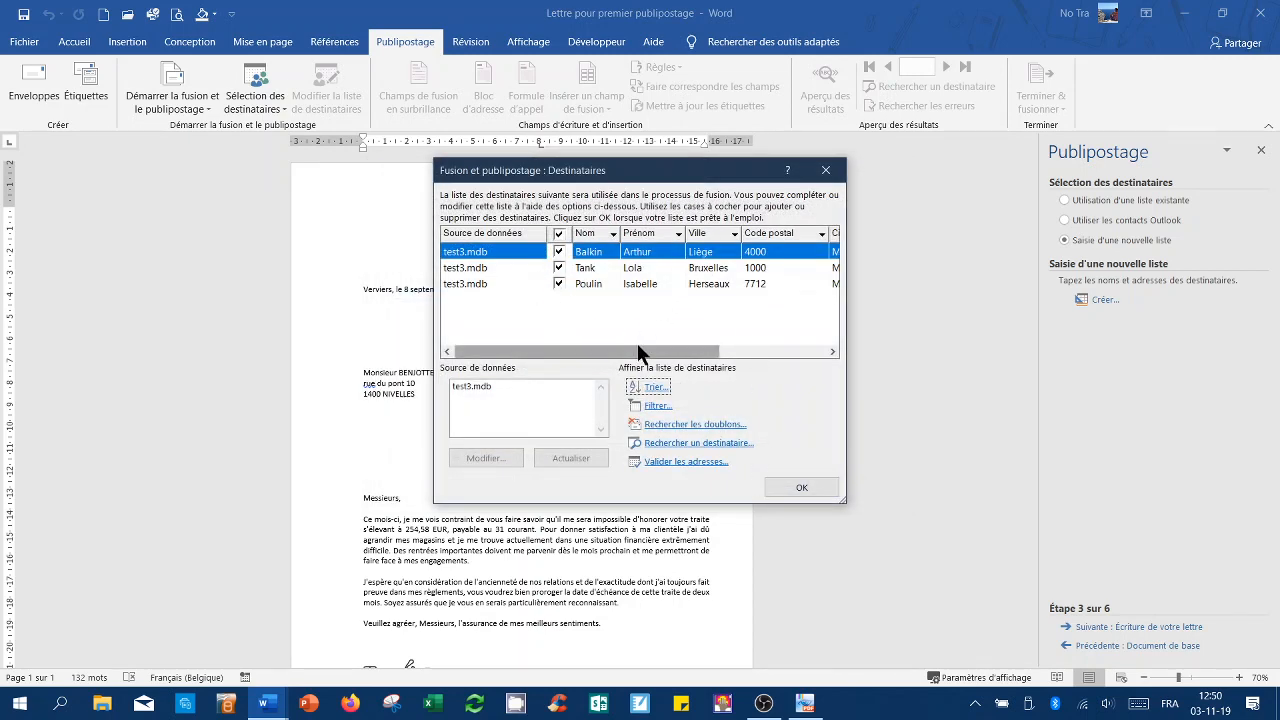
Look over the recipient list's columns, and deselect and reselect all recipients for the merge
{"action": "scroll", "coordinate": [616, 305], "scroll_direction": "right", "scroll_amount": 1}
{"action": "scroll", "coordinate": [604, 311], "scroll_direction": "left", "scroll_amount": 1}
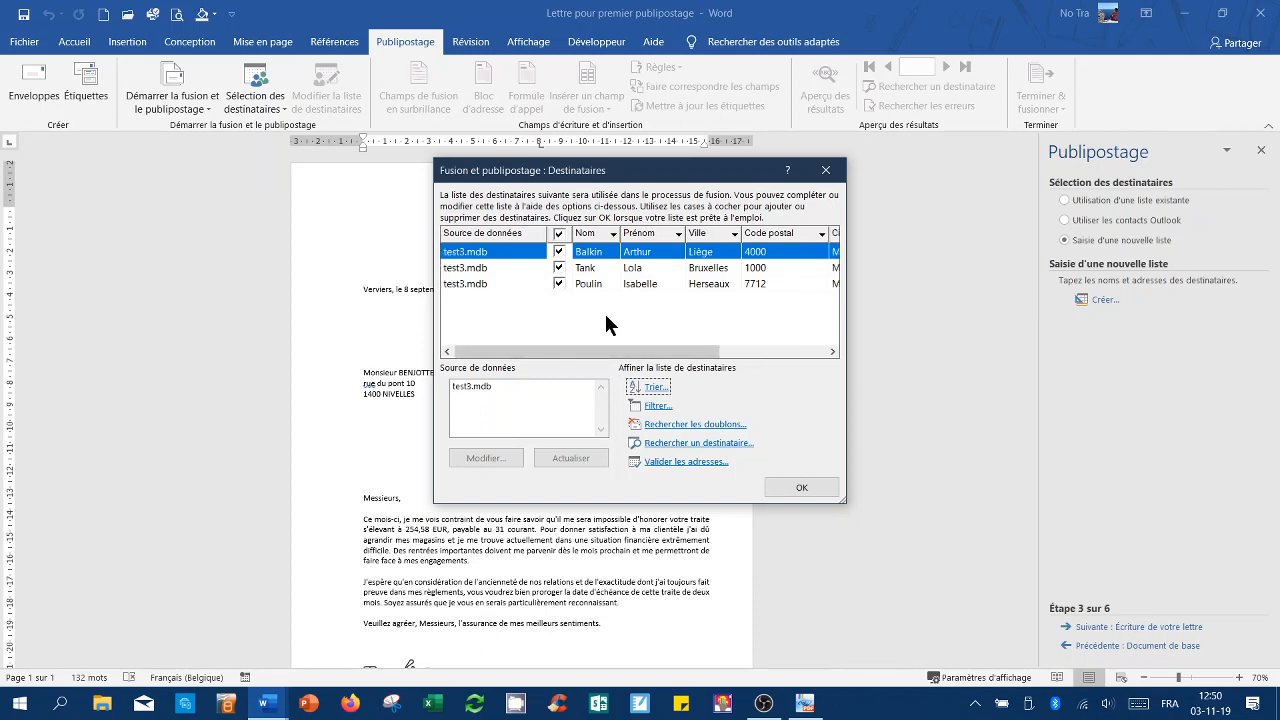
{"action": "left_click", "coordinate": [559, 233]}
{"action": "left_click", "coordinate": [559, 233]}
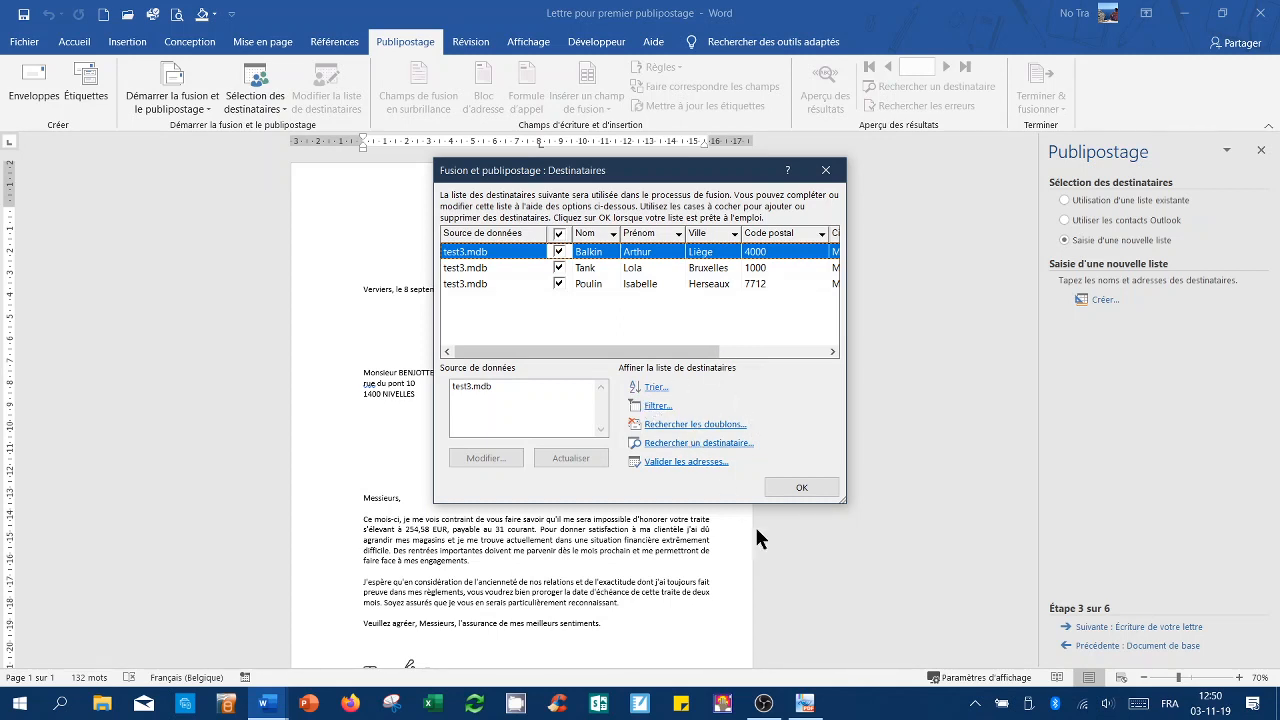
Accept the recipient list and advance the mail merge to the letter-writing stage
{"action": "left_click", "coordinate": [806, 488]}
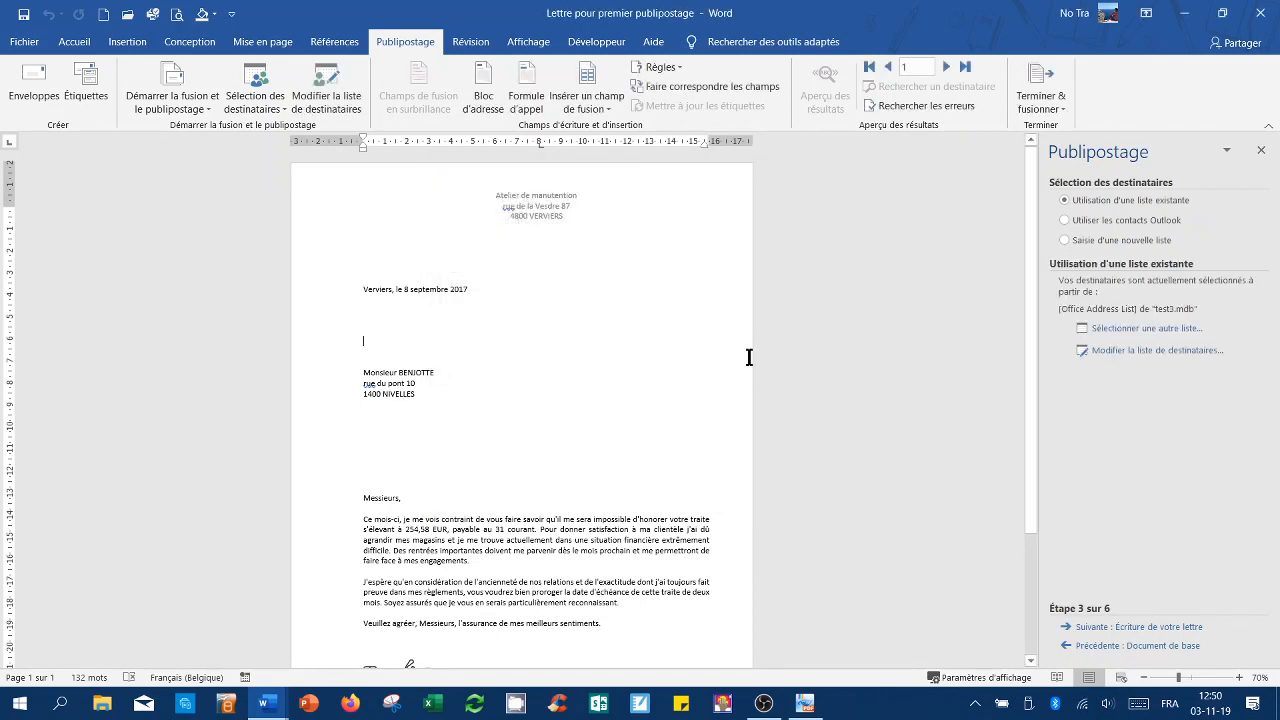
{"action": "left_click", "coordinate": [1152, 627]}
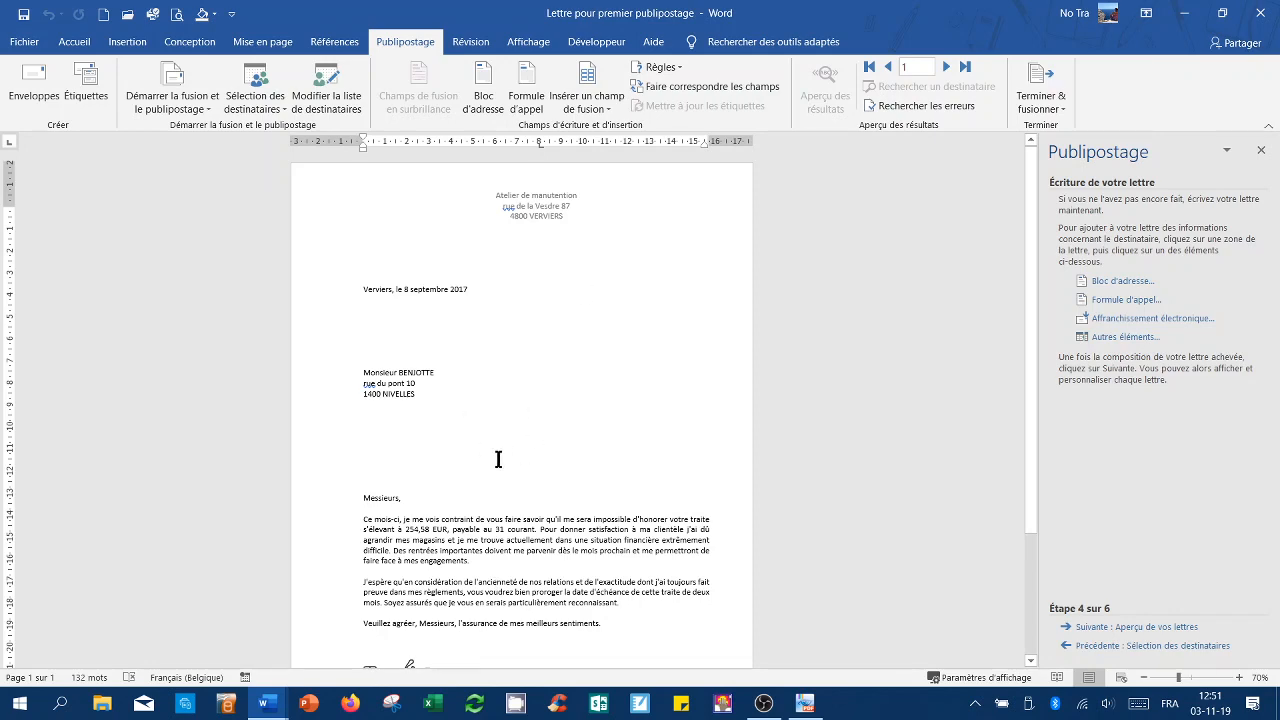
{"action": "scroll", "coordinate": [498, 459], "scroll_direction": "up", "scroll_amount": 5}
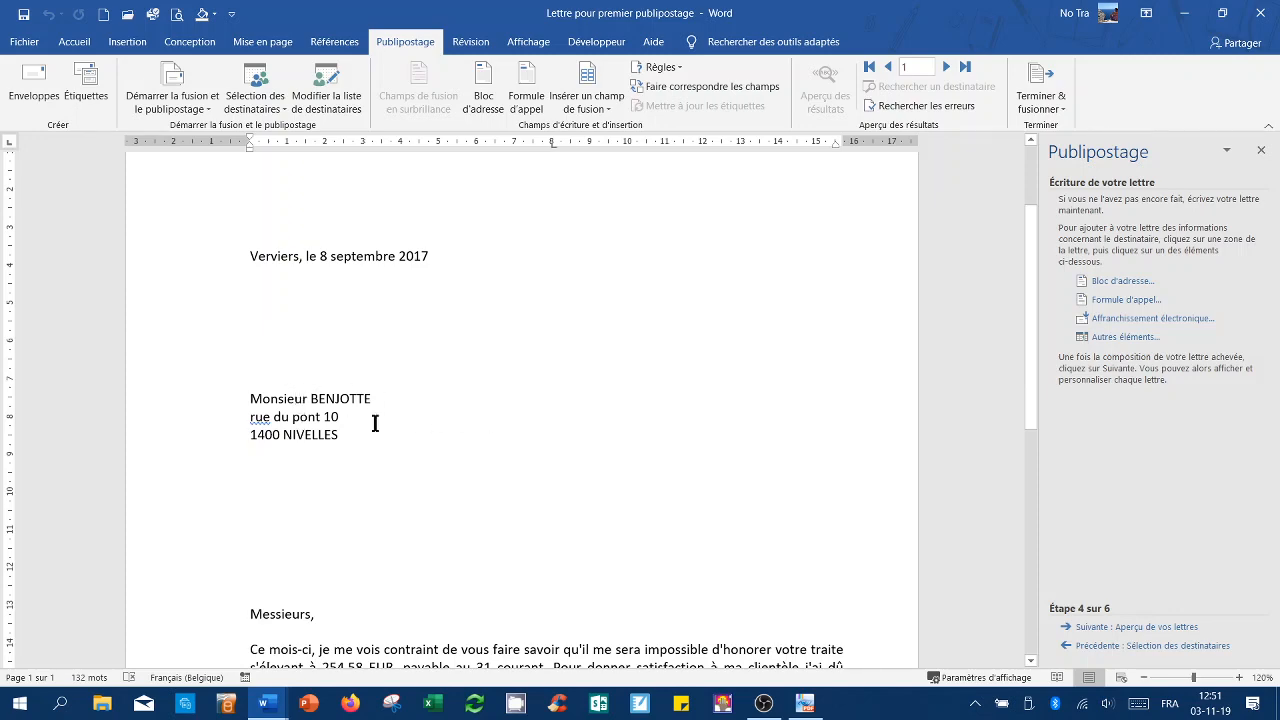
Examine the letter's address block, salutation, body text and closing formula to identify which parts vary per recipient
{"action": "scroll", "coordinate": [375, 424], "scroll_direction": "down", "scroll_amount": 5}
{"action": "left_click", "coordinate": [256, 285]}
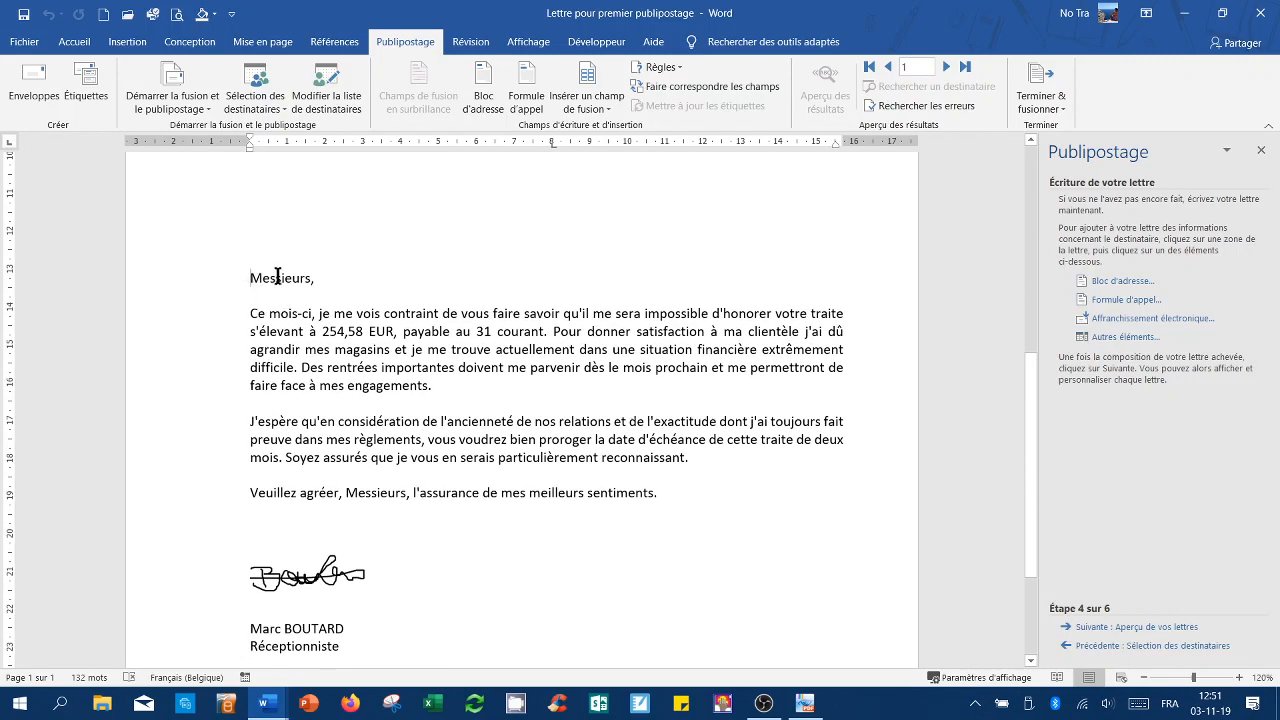
{"action": "left_click_drag", "start_coordinate": [278, 277], "coordinate": [312, 278]}
{"action": "scroll", "coordinate": [435, 391], "scroll_direction": "down", "scroll_amount": 3}
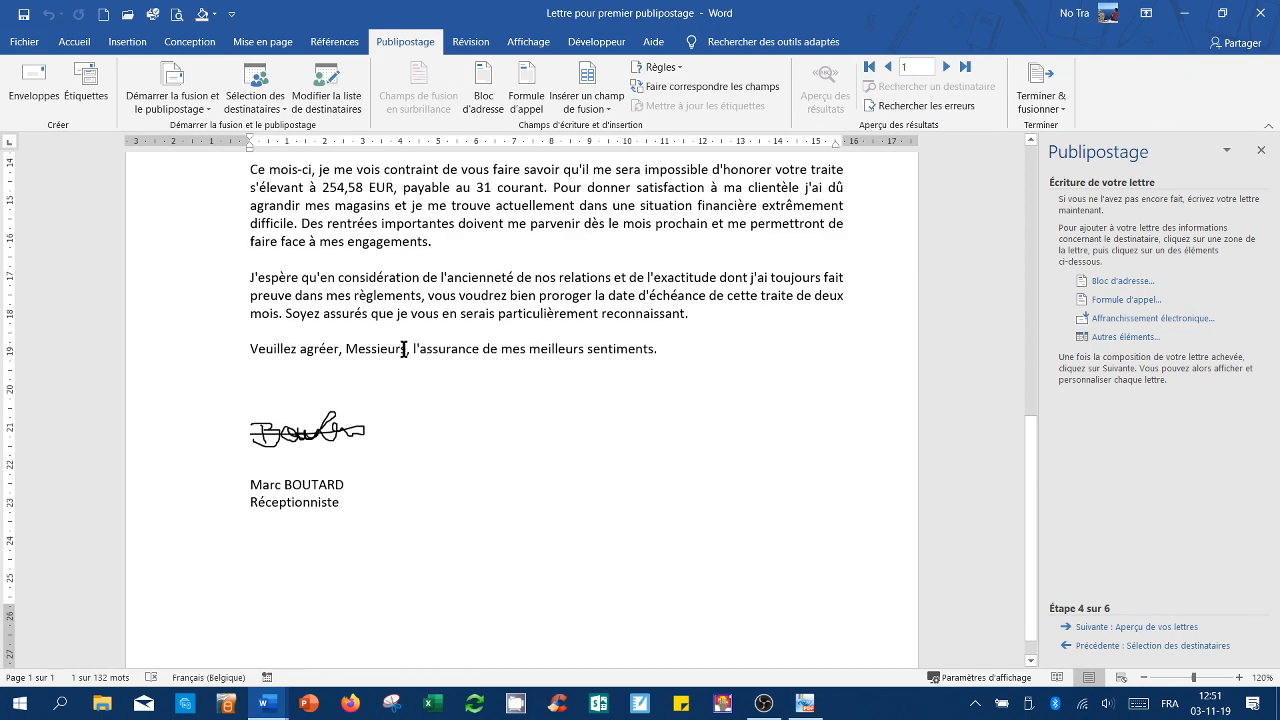
{"action": "left_click_drag", "start_coordinate": [404, 349], "coordinate": [346, 349]}
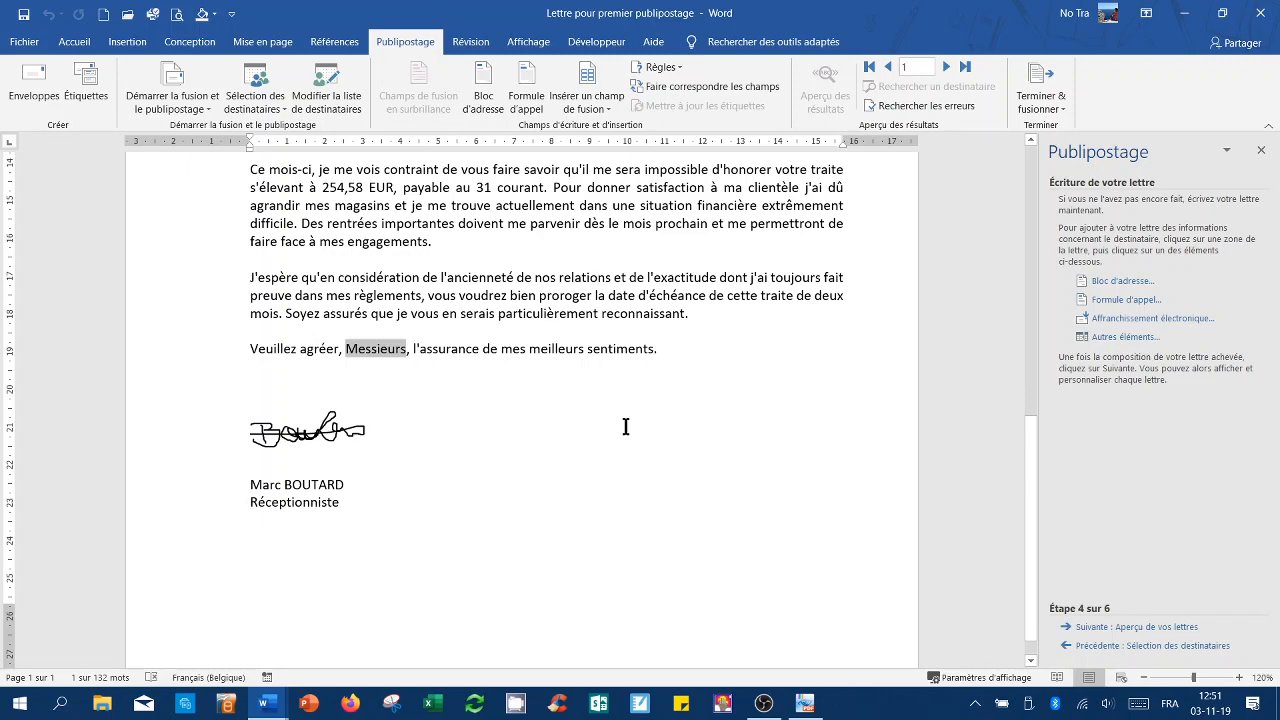
{"action": "scroll", "coordinate": [640, 450], "scroll_direction": "up", "scroll_amount": 8}
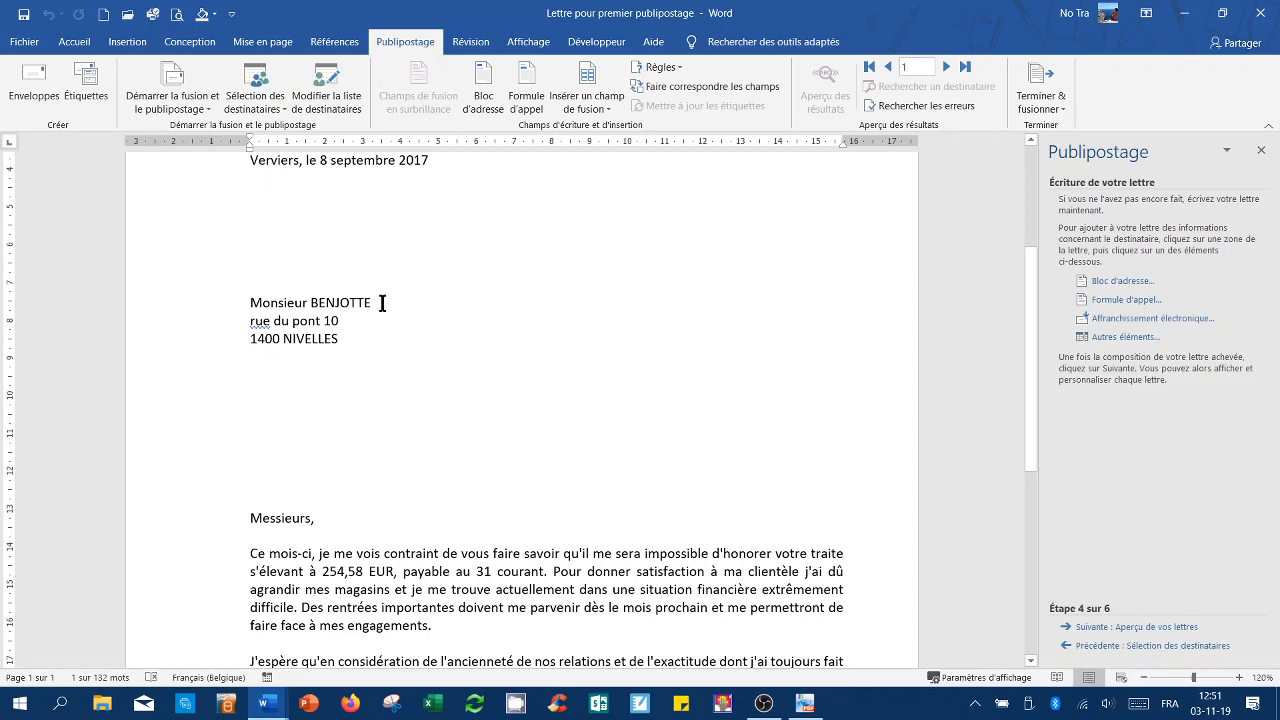
{"action": "scroll", "coordinate": [531, 509], "scroll_direction": "down", "scroll_amount": 3}
{"action": "left_click_drag", "start_coordinate": [232, 412], "coordinate": [674, 589]}
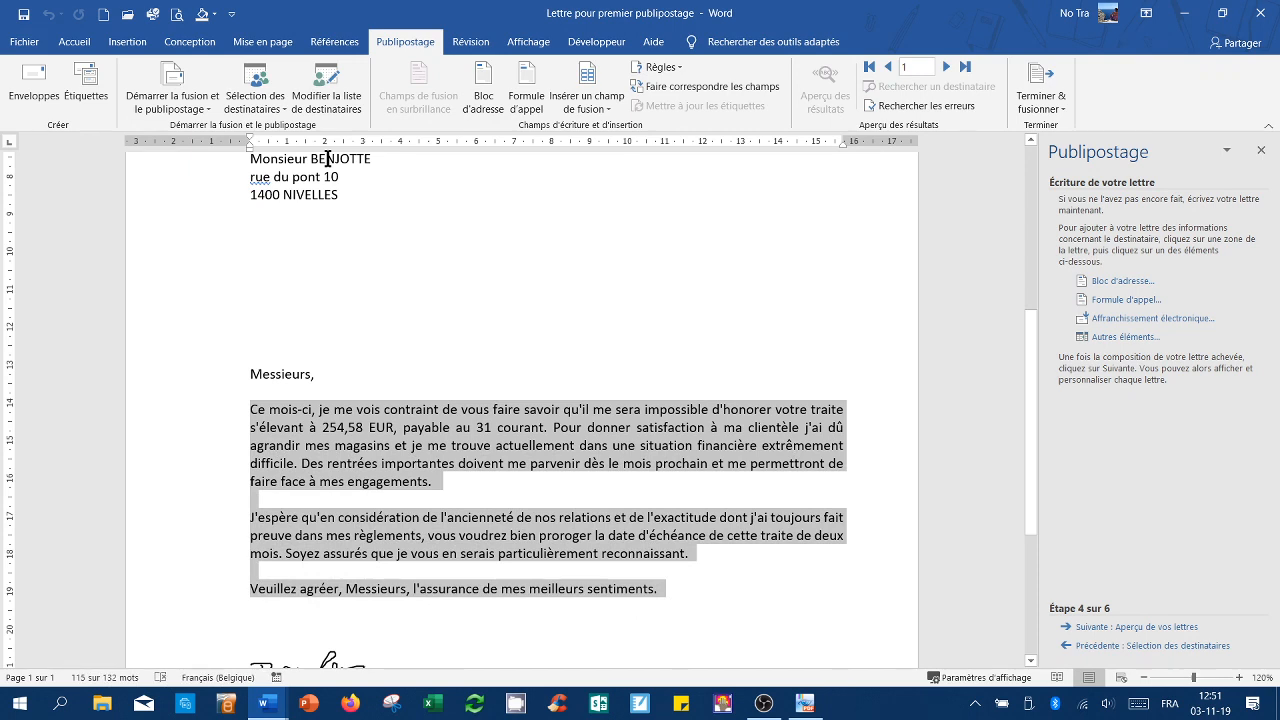
{"action": "scroll", "coordinate": [360, 200], "scroll_direction": "up", "scroll_amount": 2}
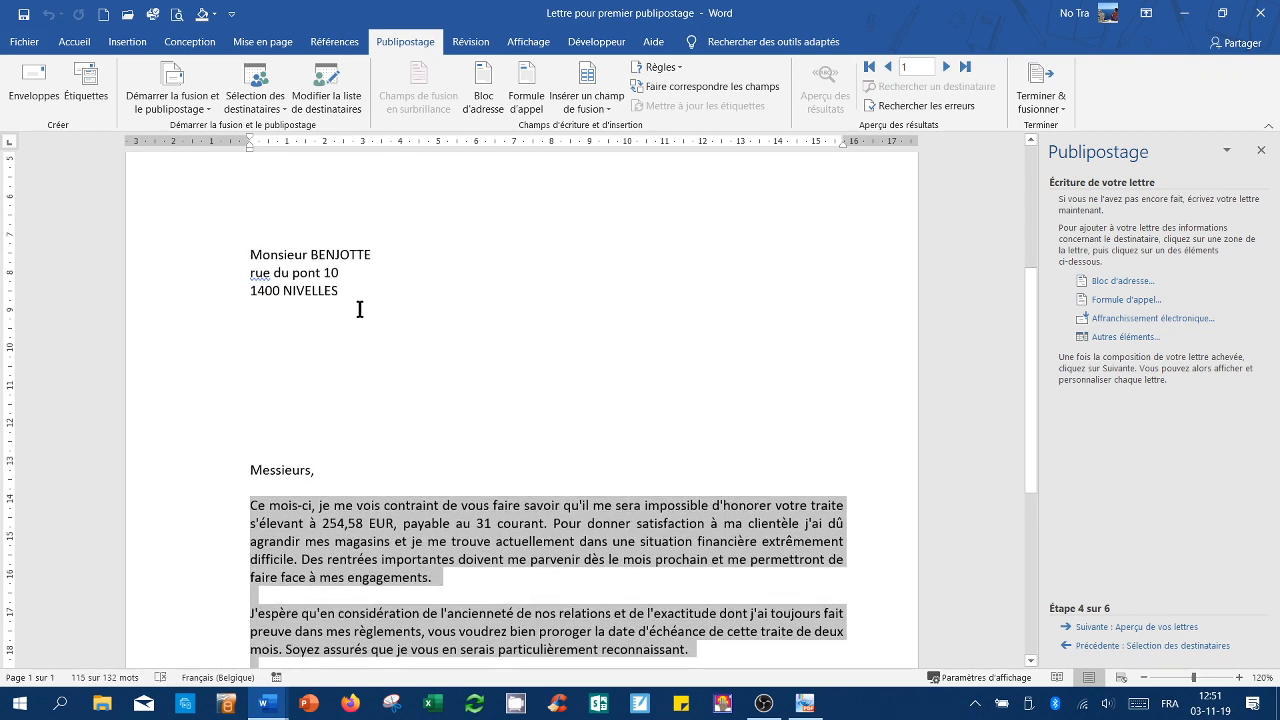
{"action": "triple_click", "coordinate": [285, 268]}
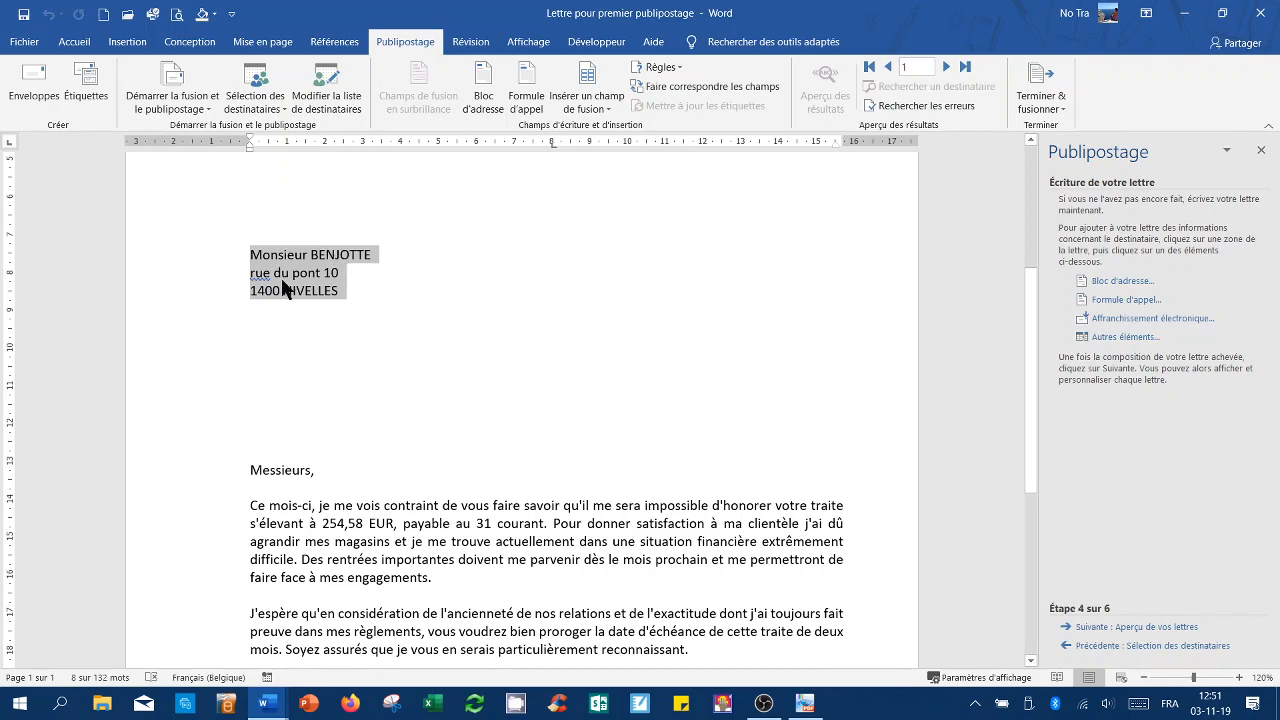
{"action": "scroll", "coordinate": [386, 420], "scroll_direction": "down", "scroll_amount": 4}
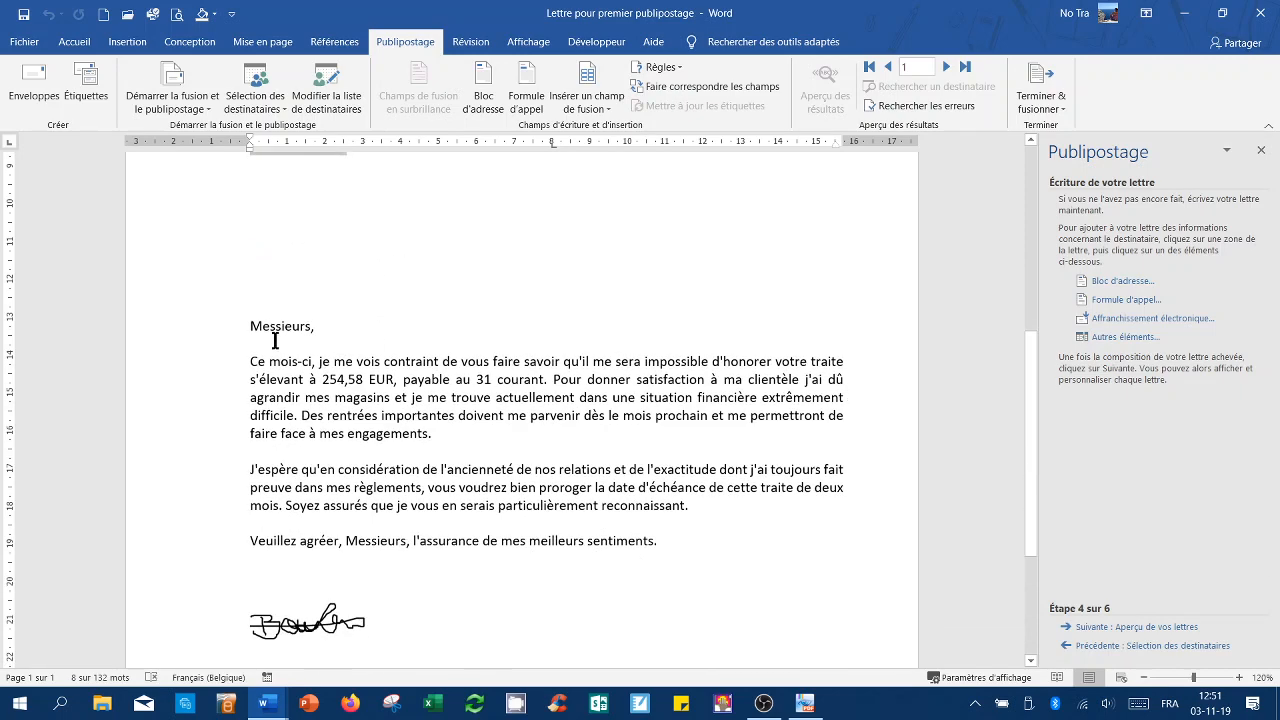
{"action": "left_click", "coordinate": [276, 330]}
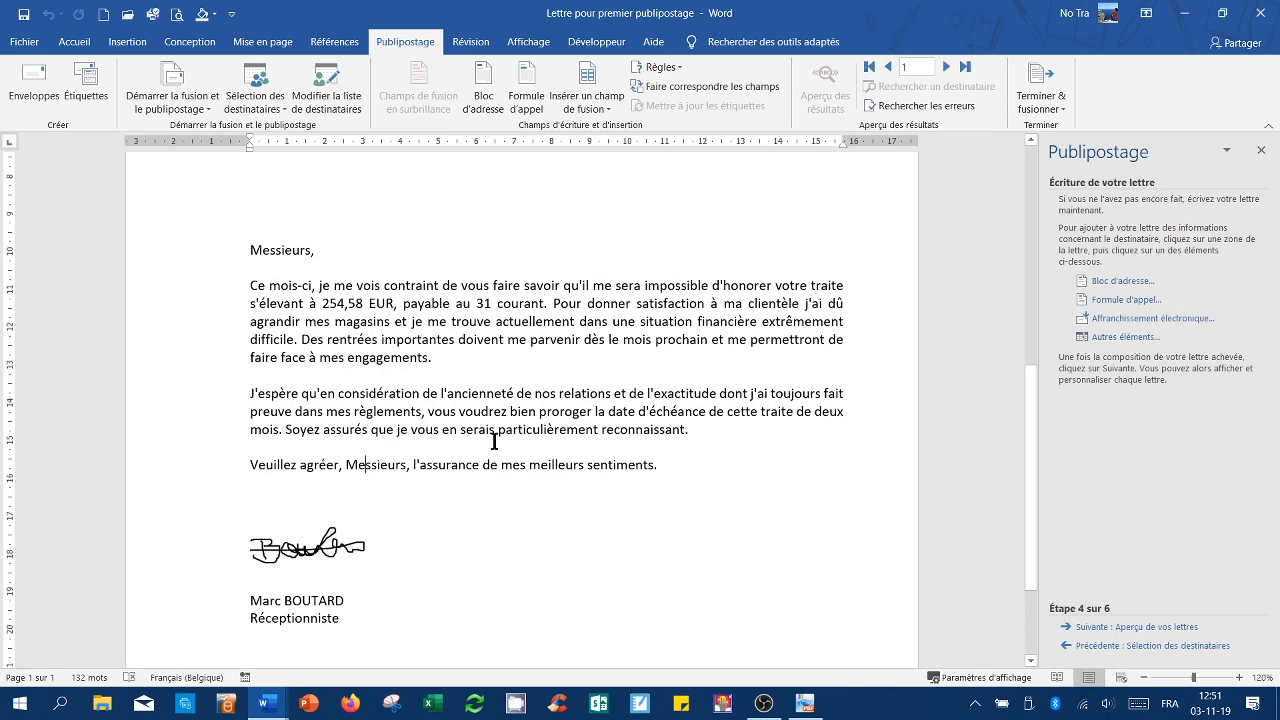
{"action": "scroll", "coordinate": [491, 450], "scroll_direction": "up", "scroll_amount": 5}
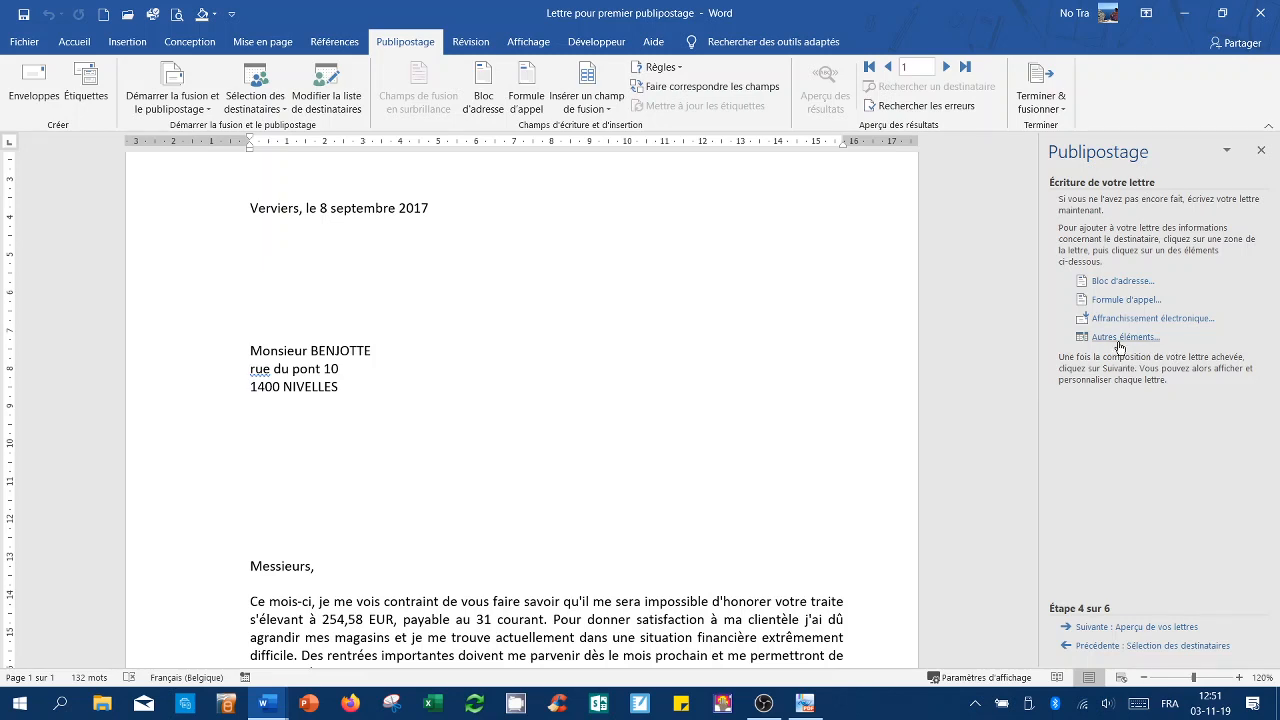
Insert the Civilité, Prénom and Nom merge fields at the end of the addressee's name line
{"action": "left_click", "coordinate": [375, 351]}
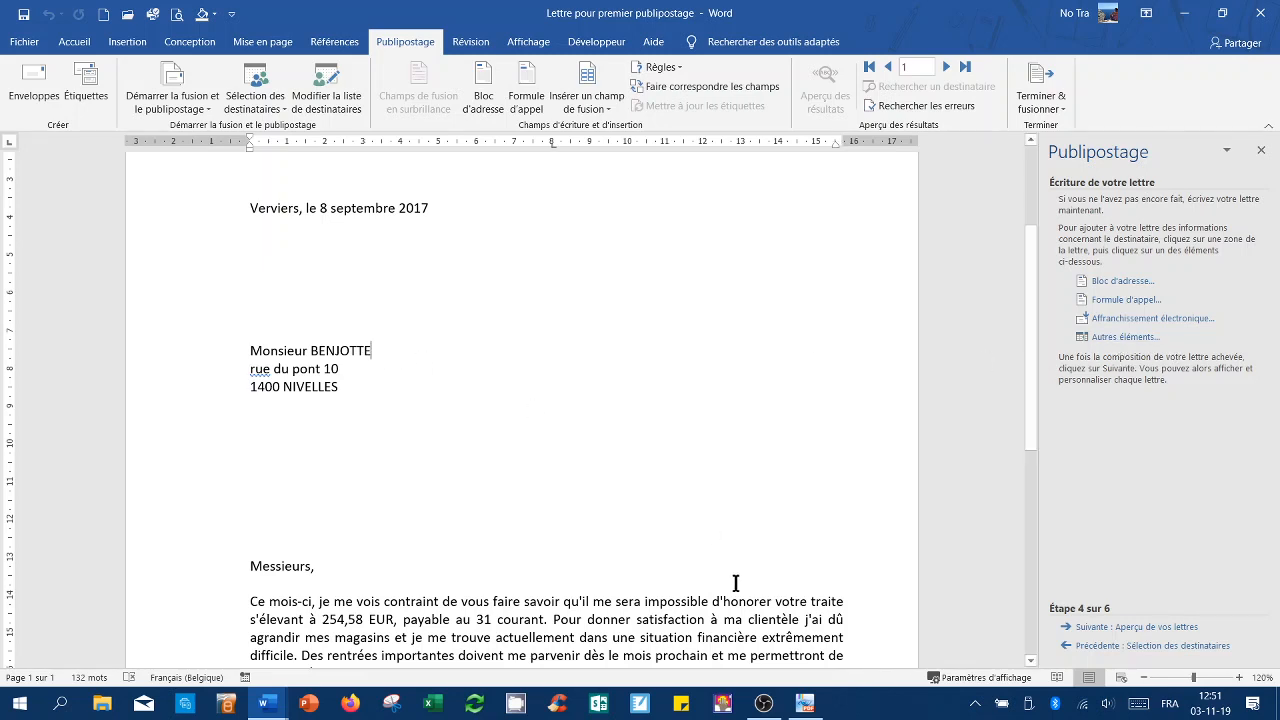
{"action": "left_click", "coordinate": [1126, 340]}
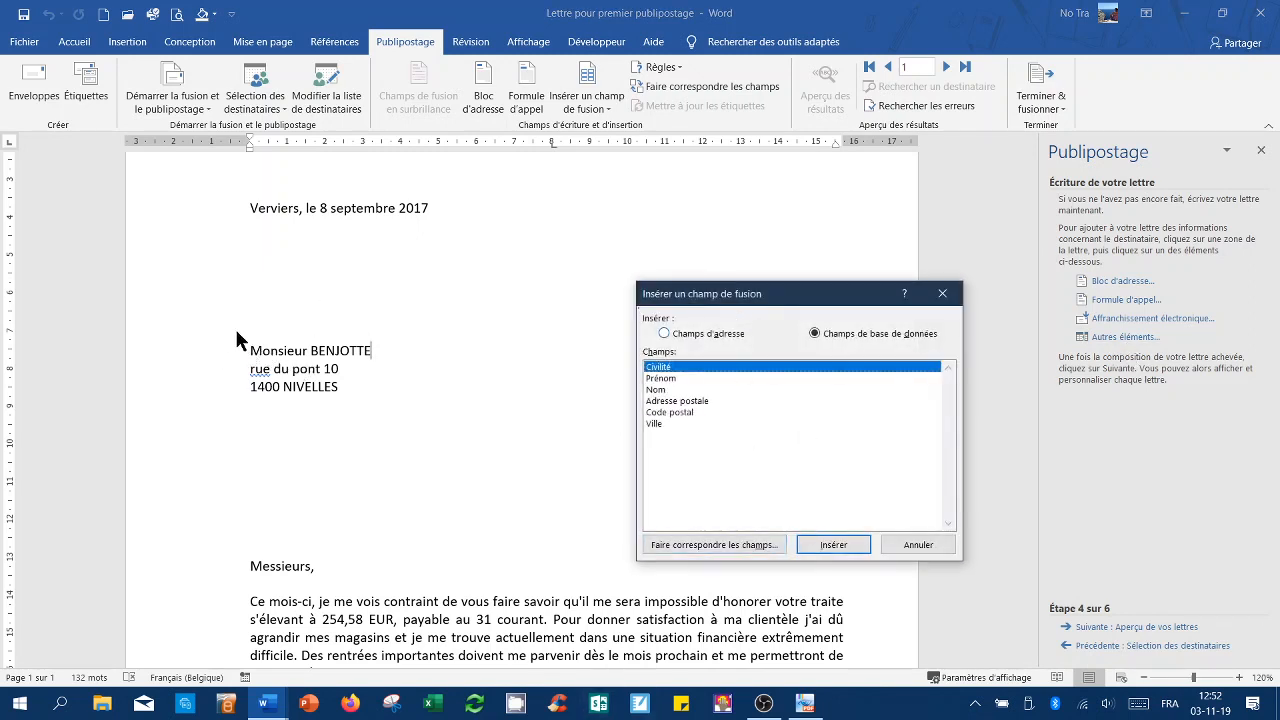
{"action": "left_click", "coordinate": [833, 544]}
{"action": "left_click", "coordinate": [668, 379]}
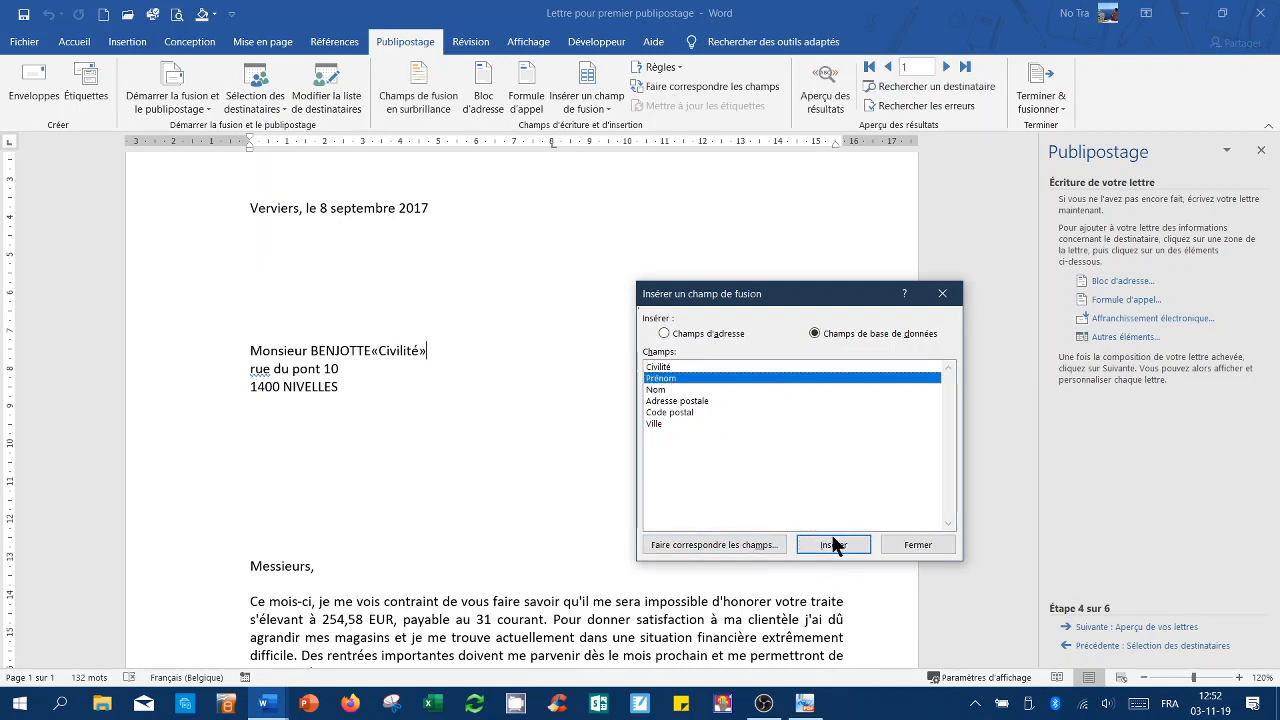
{"action": "left_click", "coordinate": [833, 544]}
{"action": "left_click", "coordinate": [676, 390]}
{"action": "left_click", "coordinate": [866, 544]}
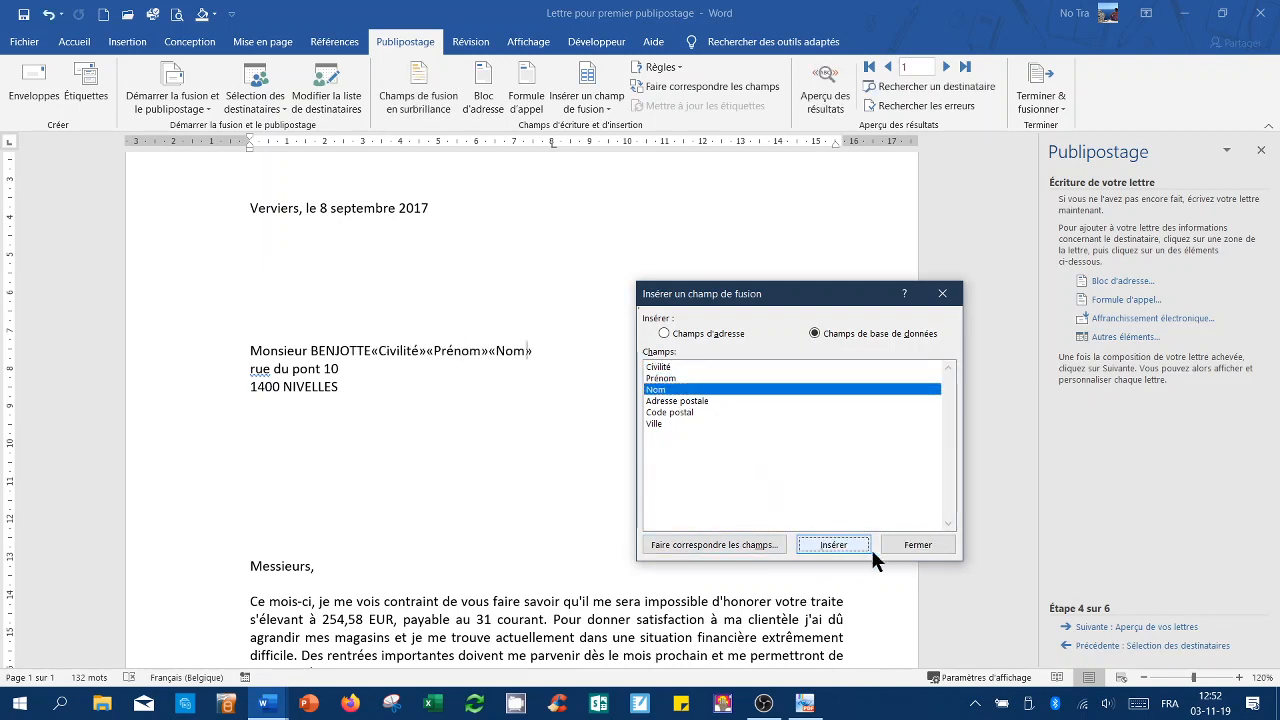
{"action": "left_click", "coordinate": [917, 546]}
Delete the fixed addressee name, separate the Civilité, Prénom and Nom fields with spaces, and check the line in the results preview
{"action": "left_click_drag", "start_coordinate": [370, 350], "coordinate": [249, 350]}
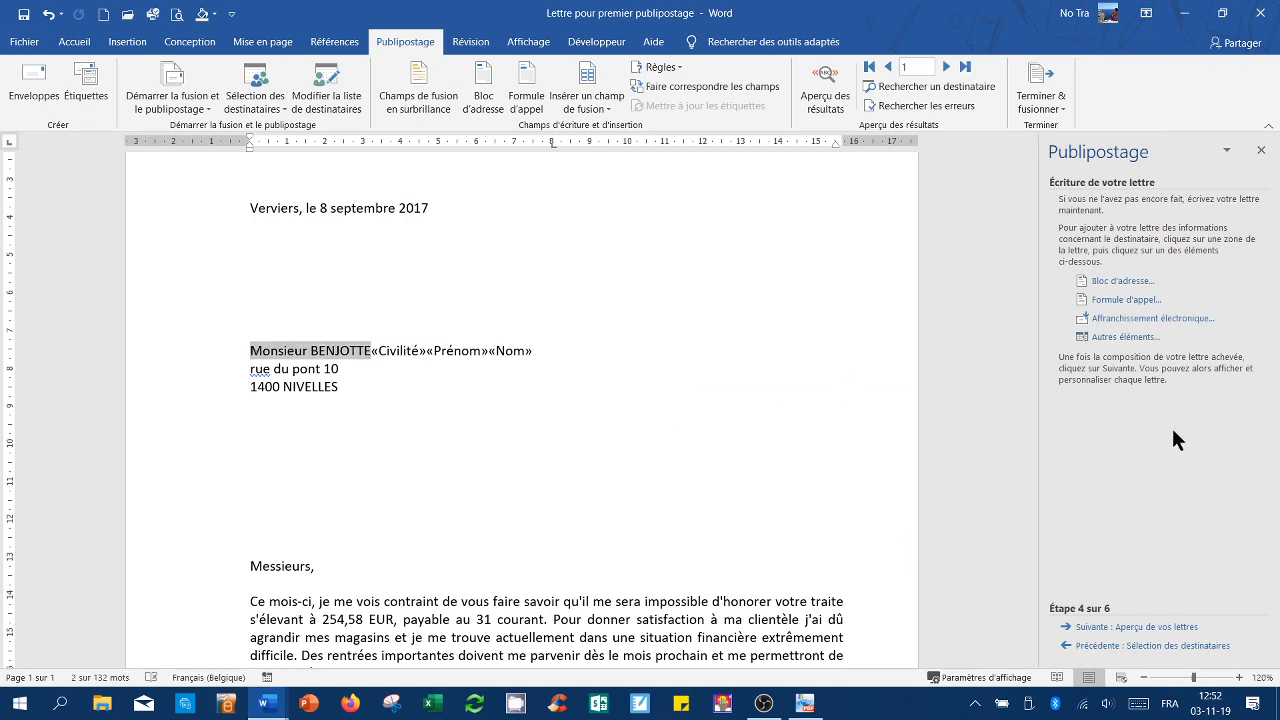
{"action": "key", "text": "Delete"}
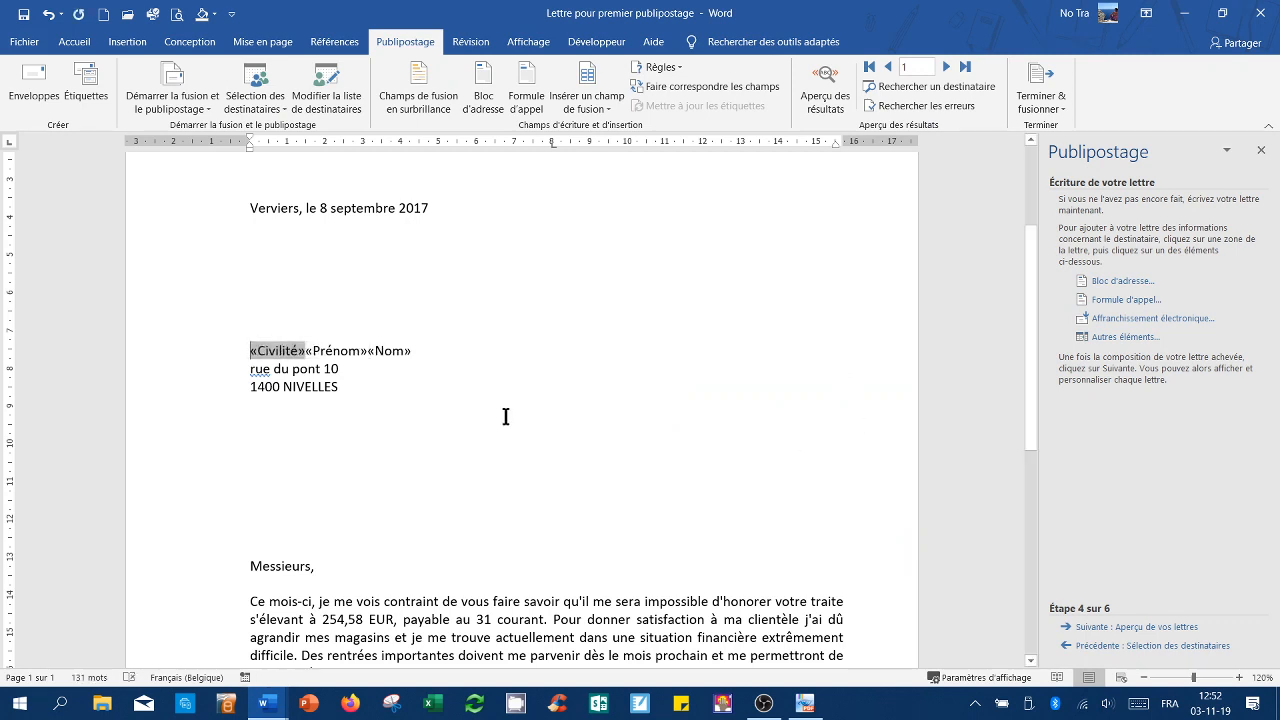
{"action": "left_click", "coordinate": [311, 350]}
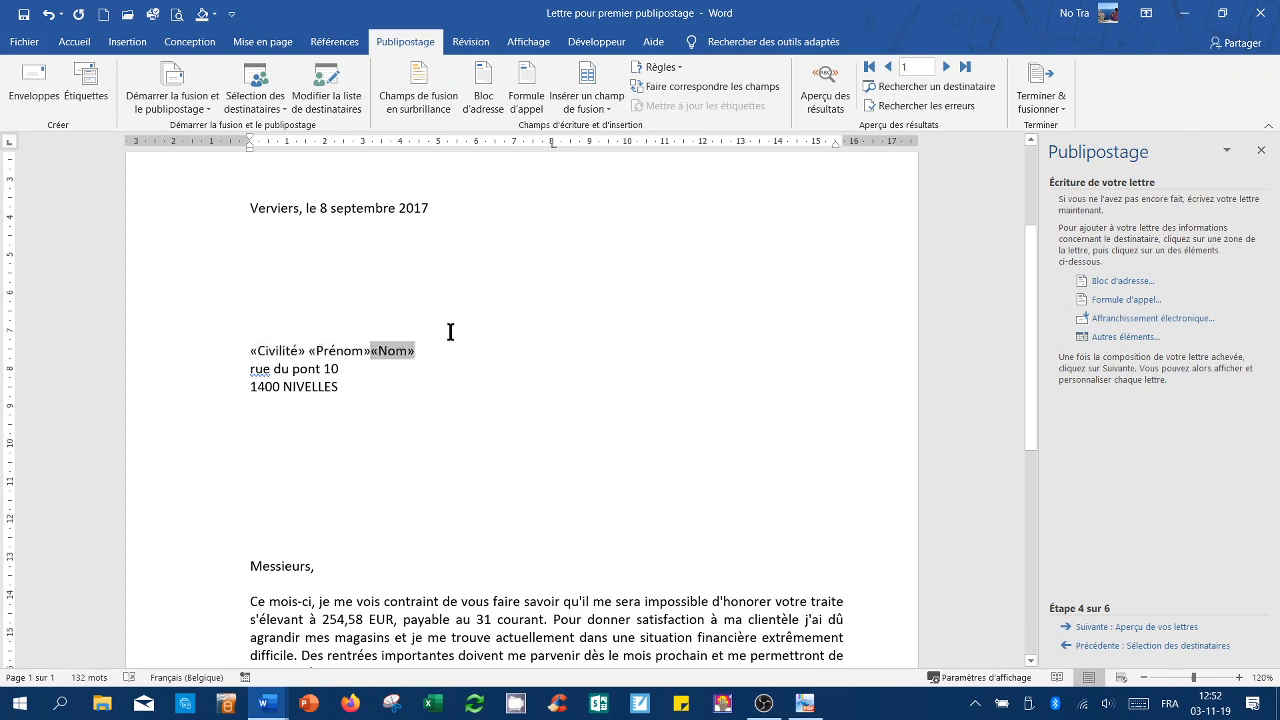
{"action": "left_click", "coordinate": [830, 88]}
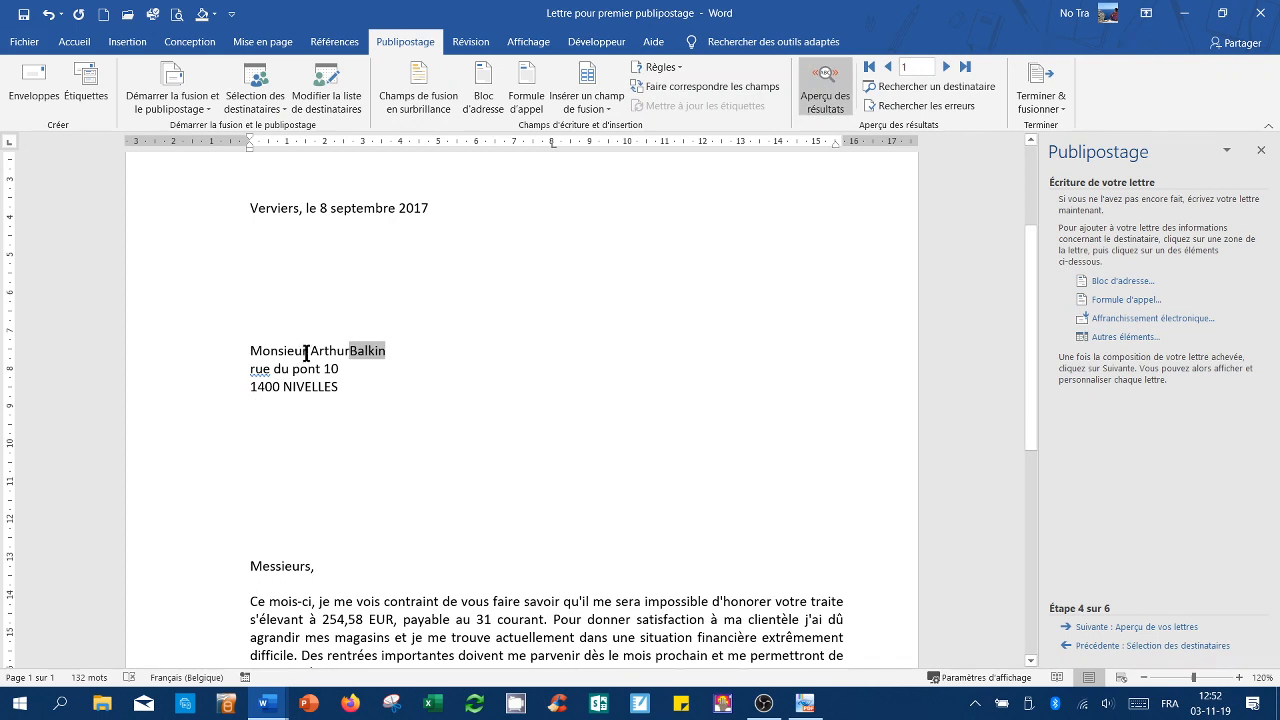
{"action": "left_click", "coordinate": [822, 95]}
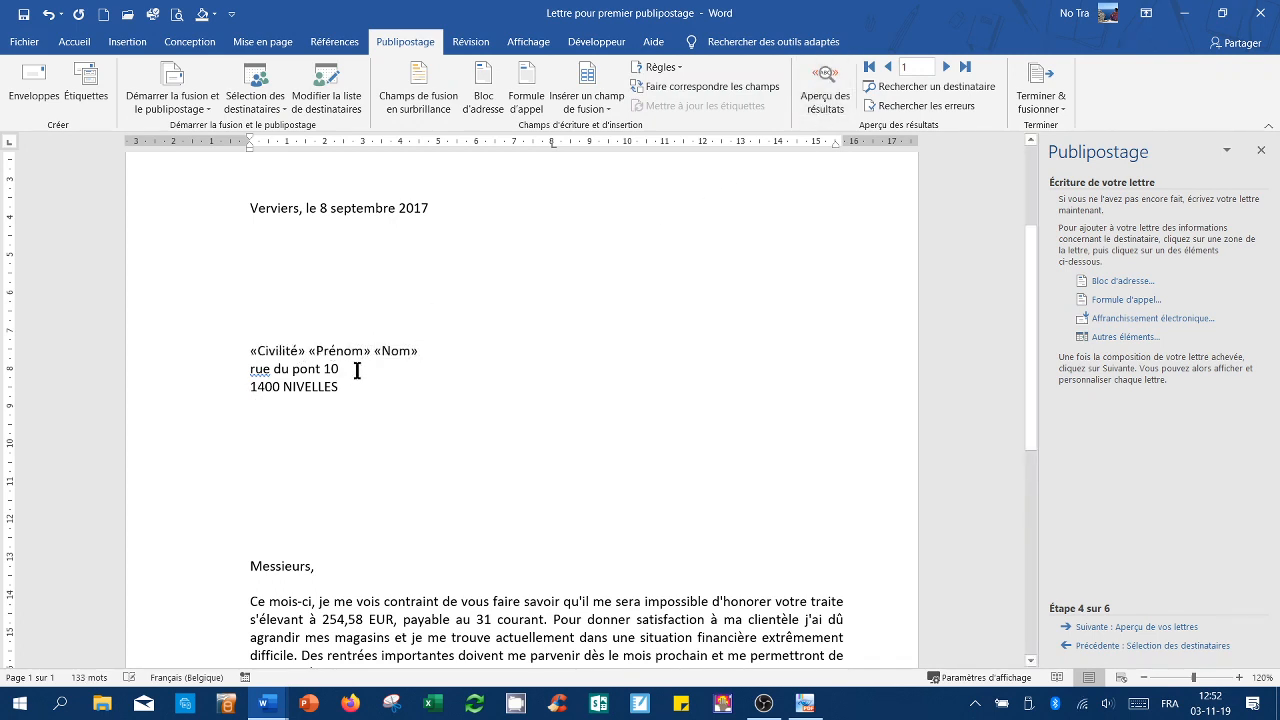
Replace the fixed street line of the address block with the Adresse postale merge field
{"action": "left_click", "coordinate": [1124, 337]}
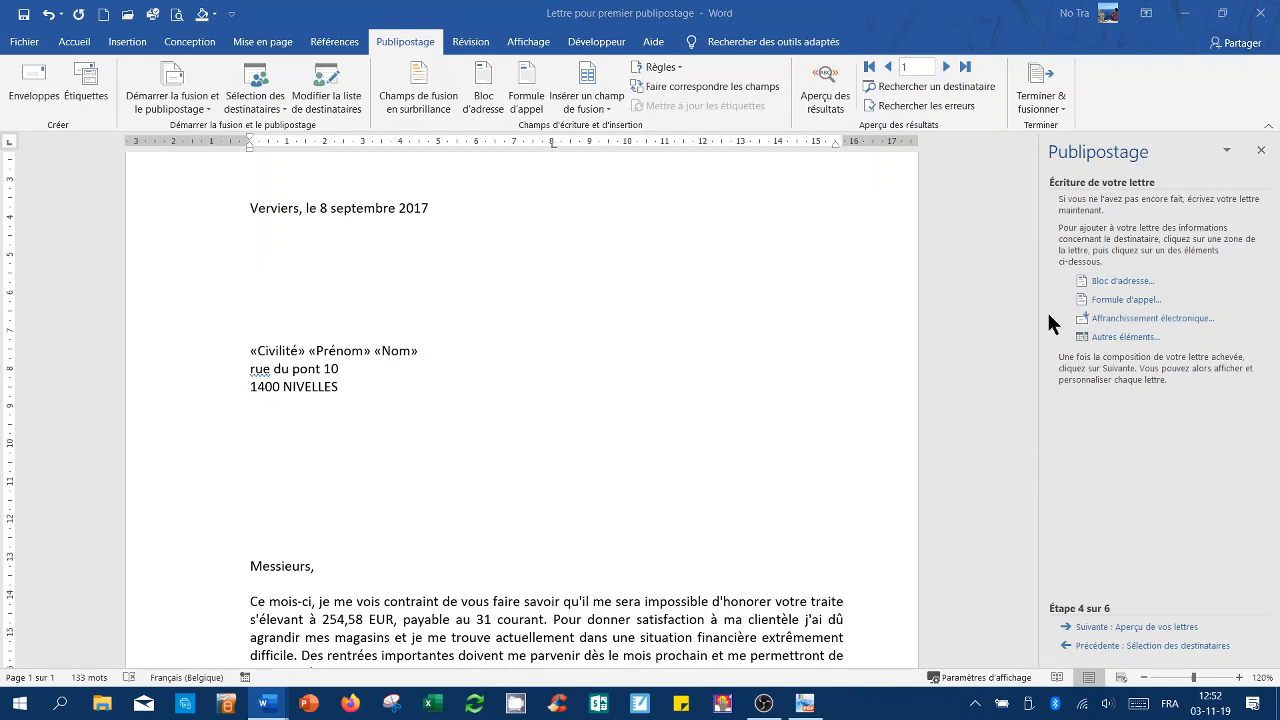
{"action": "left_click", "coordinate": [700, 404]}
{"action": "left_click", "coordinate": [833, 544]}
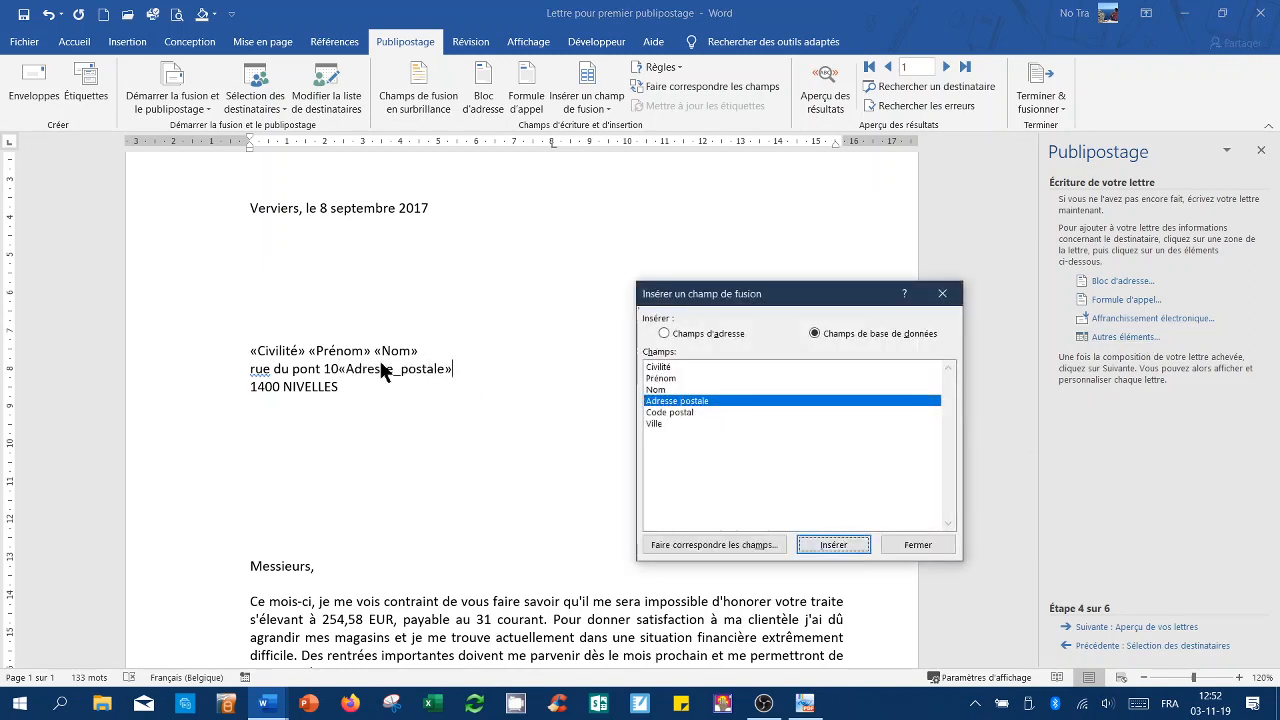
{"action": "left_click", "coordinate": [918, 544]}
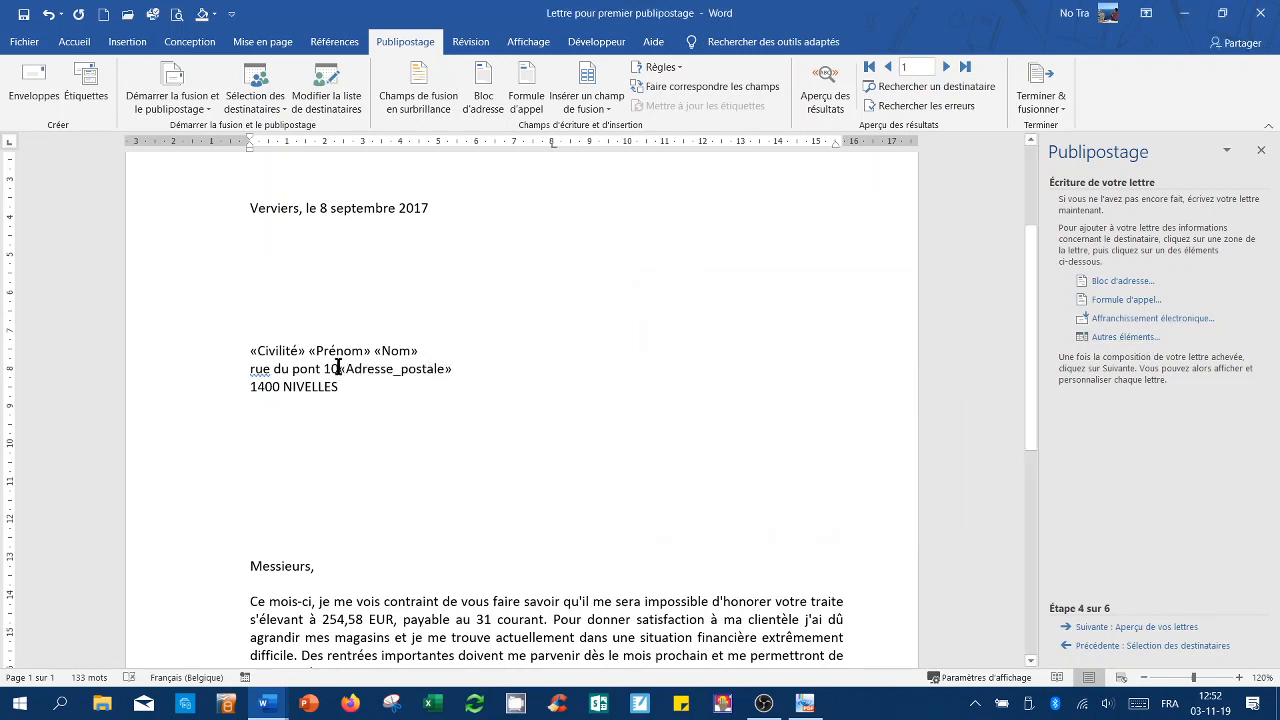
{"action": "left_click_drag", "start_coordinate": [338, 370], "coordinate": [244, 362]}
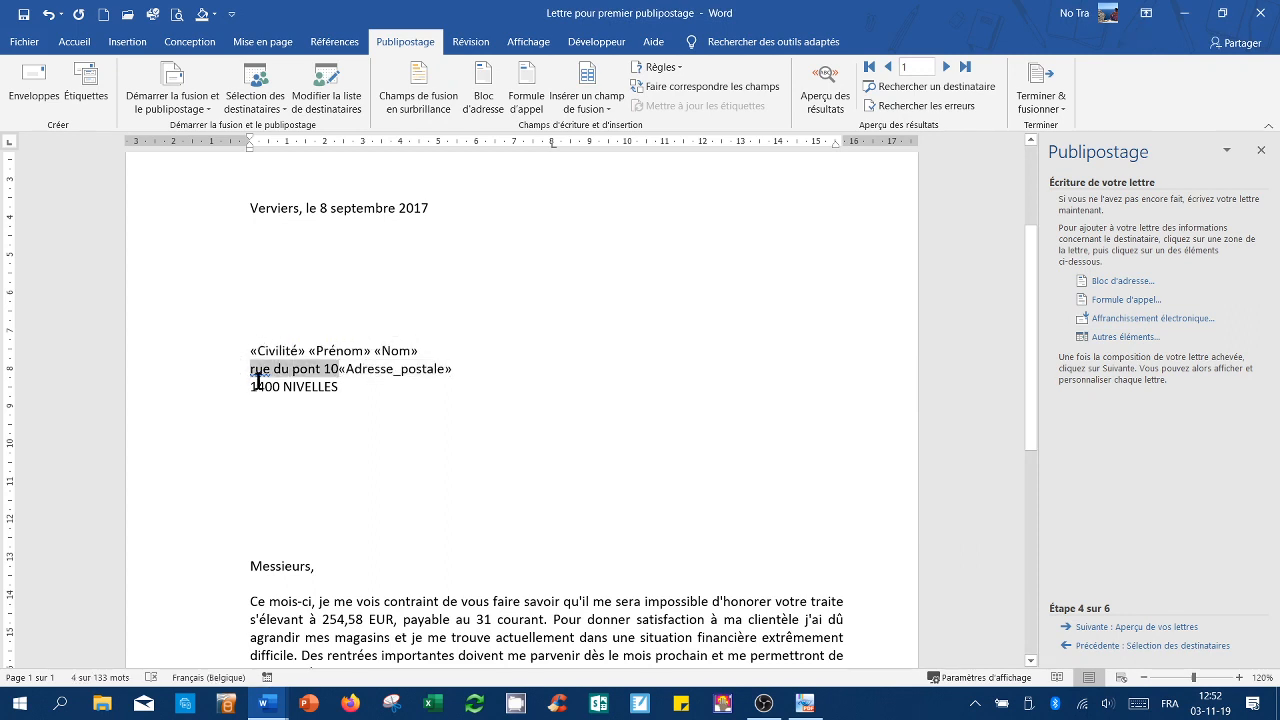
{"action": "key", "text": "Delete"}
{"action": "left_click", "coordinate": [397, 372]}
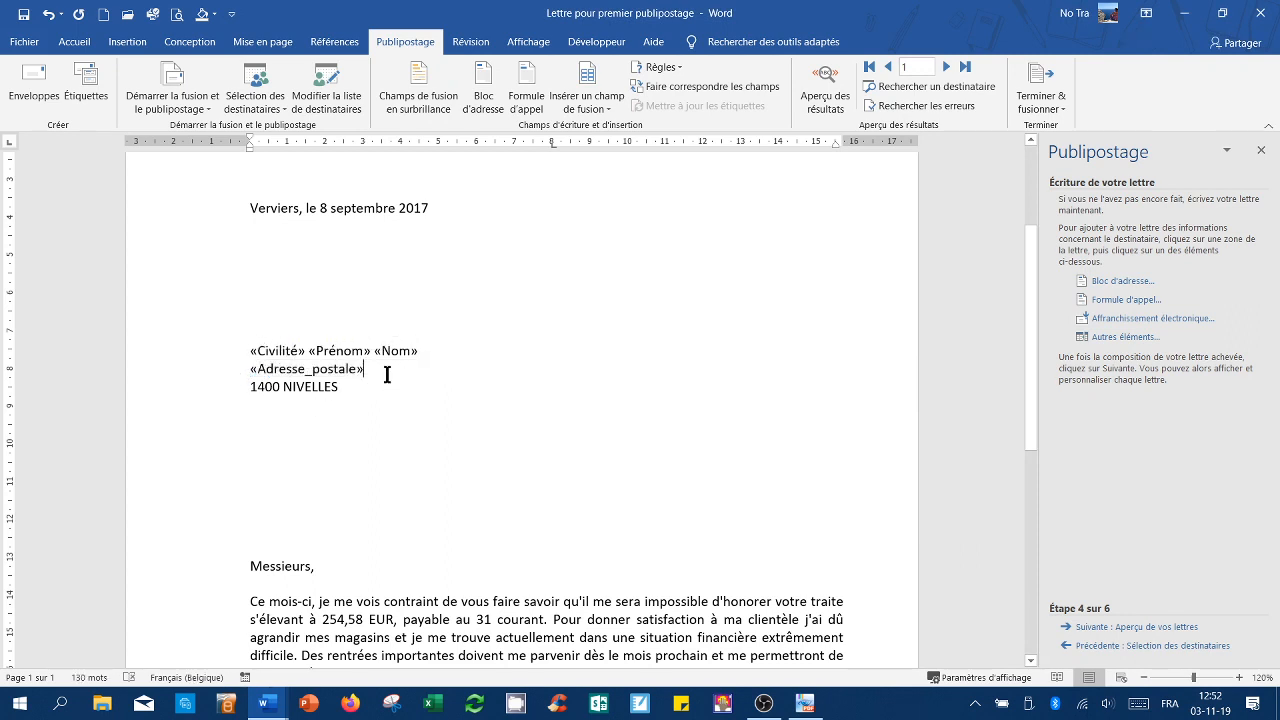
Insert the Code postal and Ville merge fields at the end of the address block's last line
{"action": "left_click", "coordinate": [379, 386]}
{"action": "left_click", "coordinate": [1108, 337]}
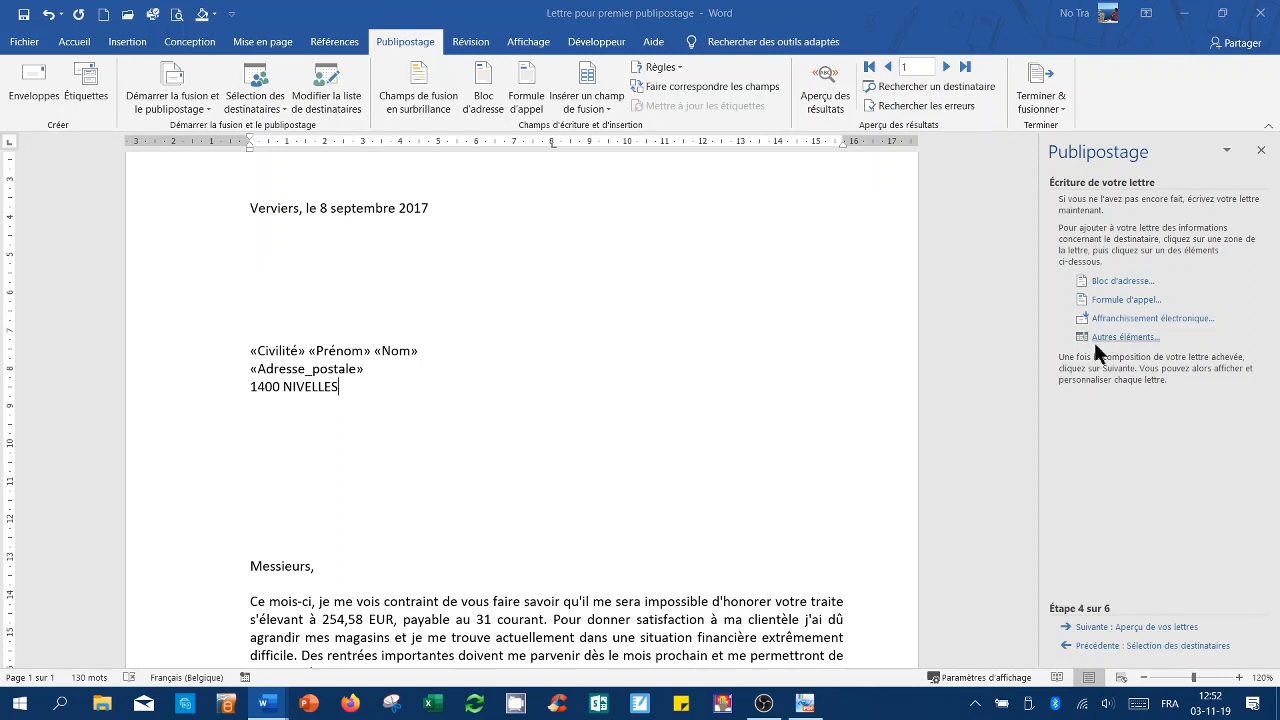
{"action": "left_click", "coordinate": [672, 413]}
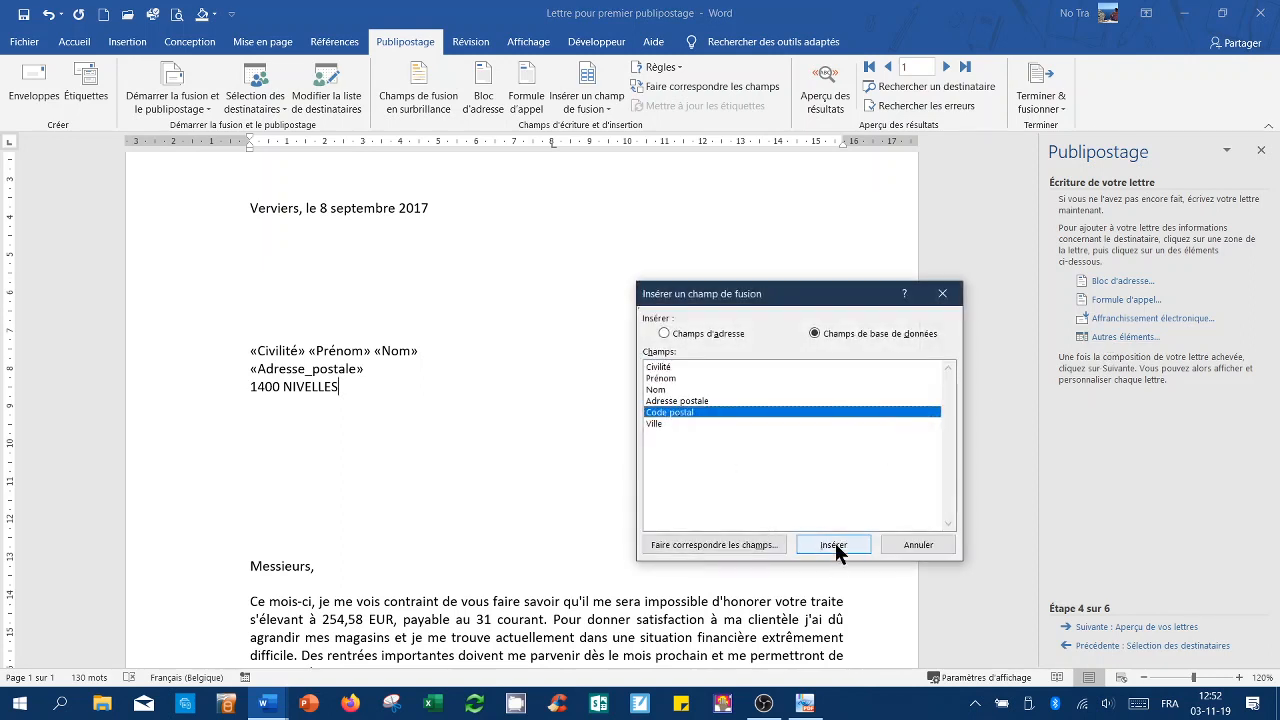
{"action": "left_click", "coordinate": [833, 545]}
{"action": "left_click", "coordinate": [661, 423]}
{"action": "left_click", "coordinate": [838, 547]}
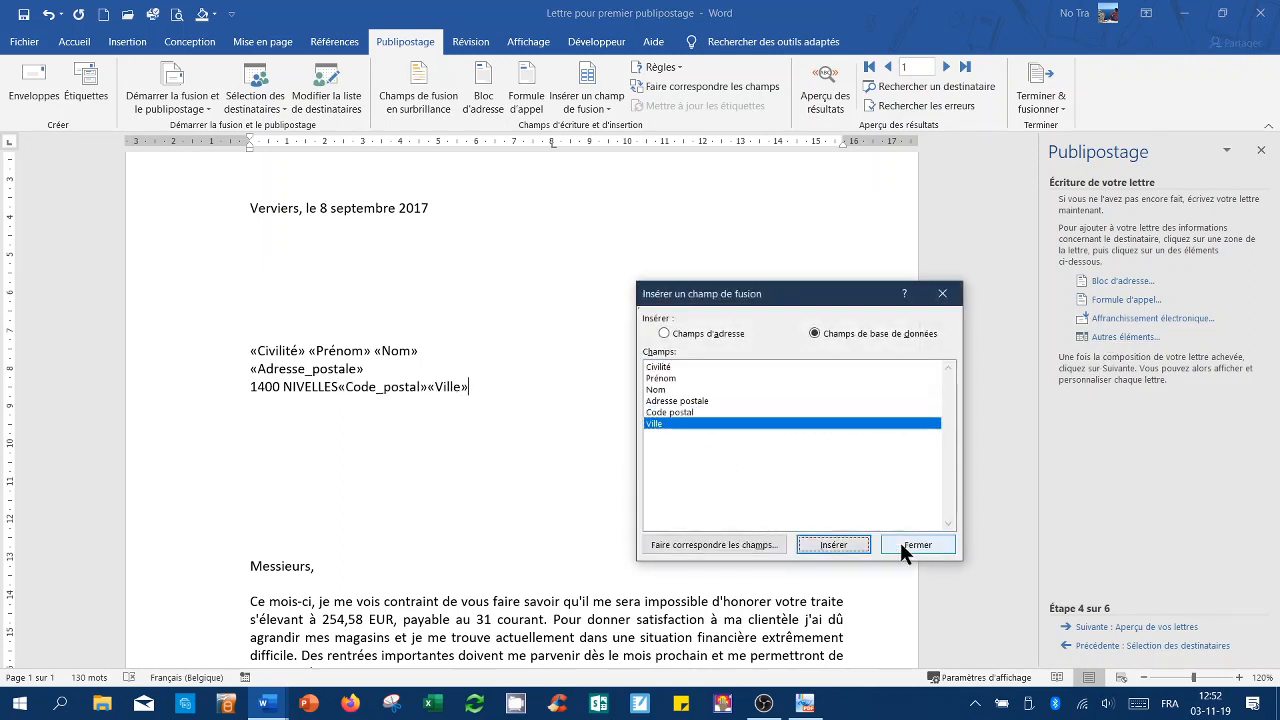
{"action": "left_click", "coordinate": [905, 545]}
Delete the fixed postal code and city before the merge fields, and put a space between Code postal and Ville
{"action": "left_click", "coordinate": [378, 385]}
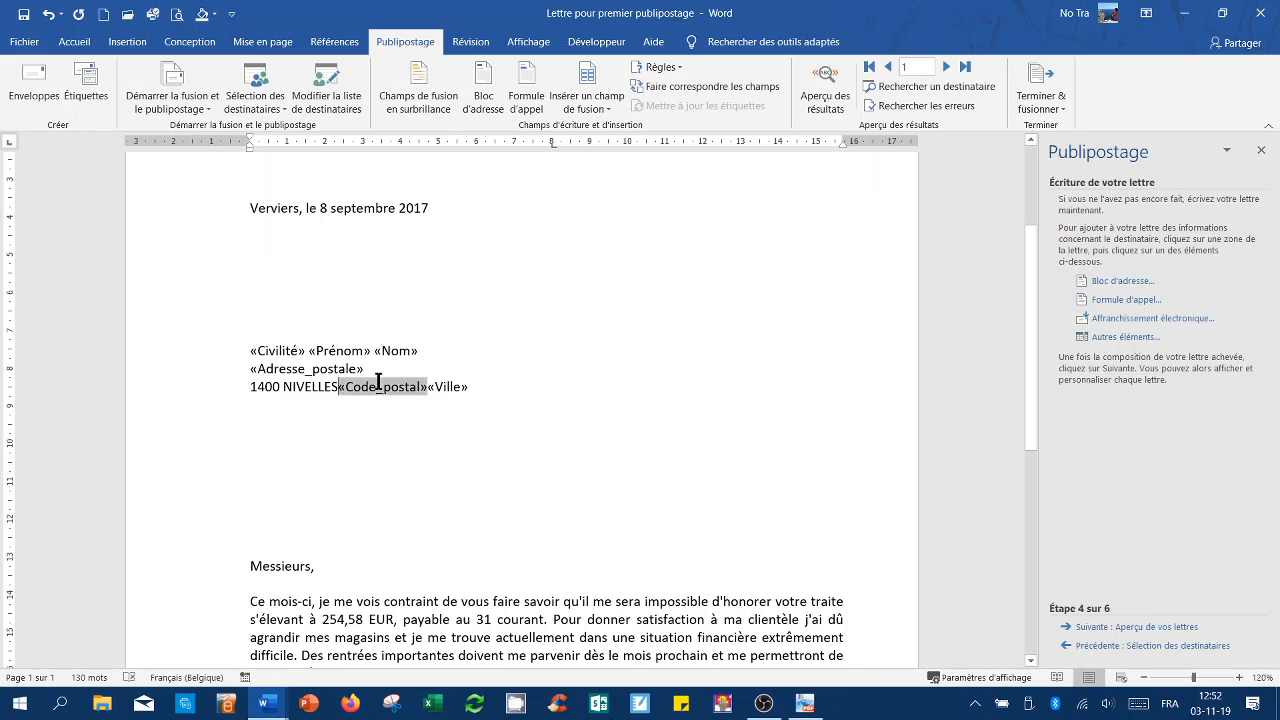
{"action": "key", "text": "BackSpace"}
{"action": "key", "text": "BackSpace"}
{"action": "key", "text": "BackSpace"}
{"action": "key", "text": "BackSpace"}
{"action": "key", "text": "BackSpace"}
{"action": "key", "text": "BackSpace"}
{"action": "key", "text": "BackSpace"}
{"action": "key", "text": "BackSpace"}
{"action": "key", "text": "BackSpace"}
{"action": "key", "text": "BackSpace"}
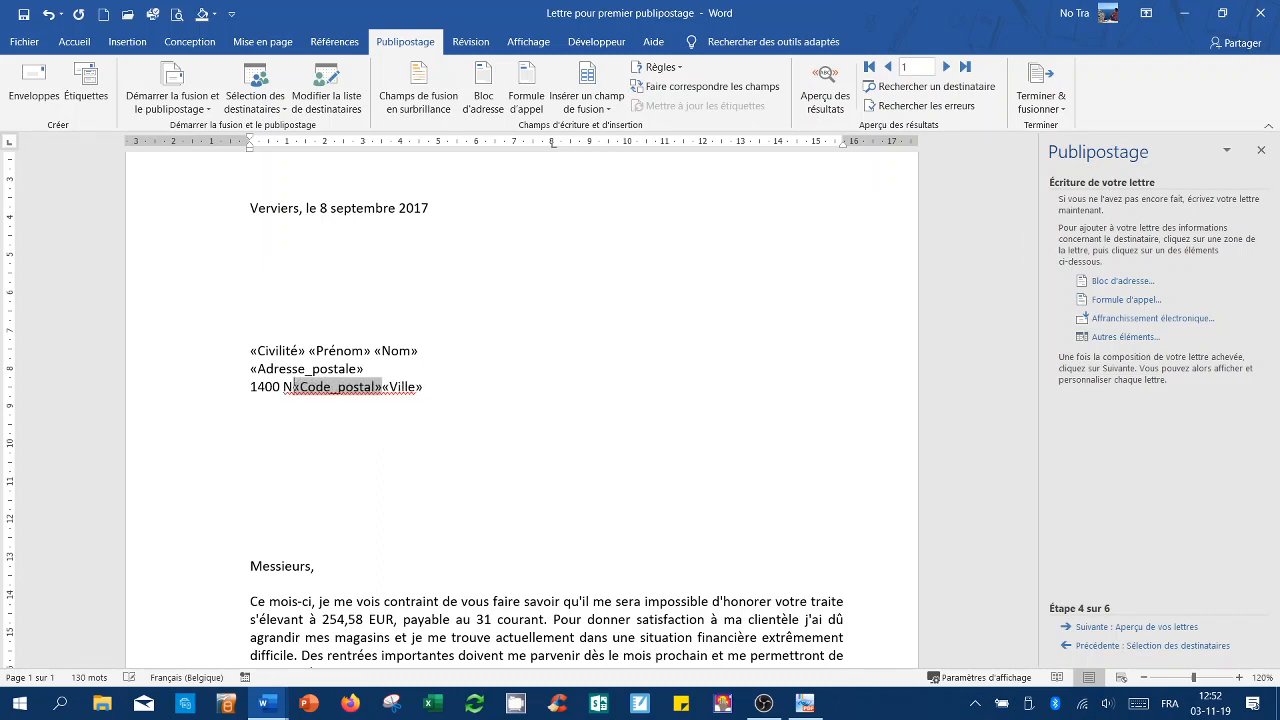
{"action": "key", "text": "BackSpace"}
{"action": "key", "text": "BackSpace"}
{"action": "key", "text": "BackSpace"}
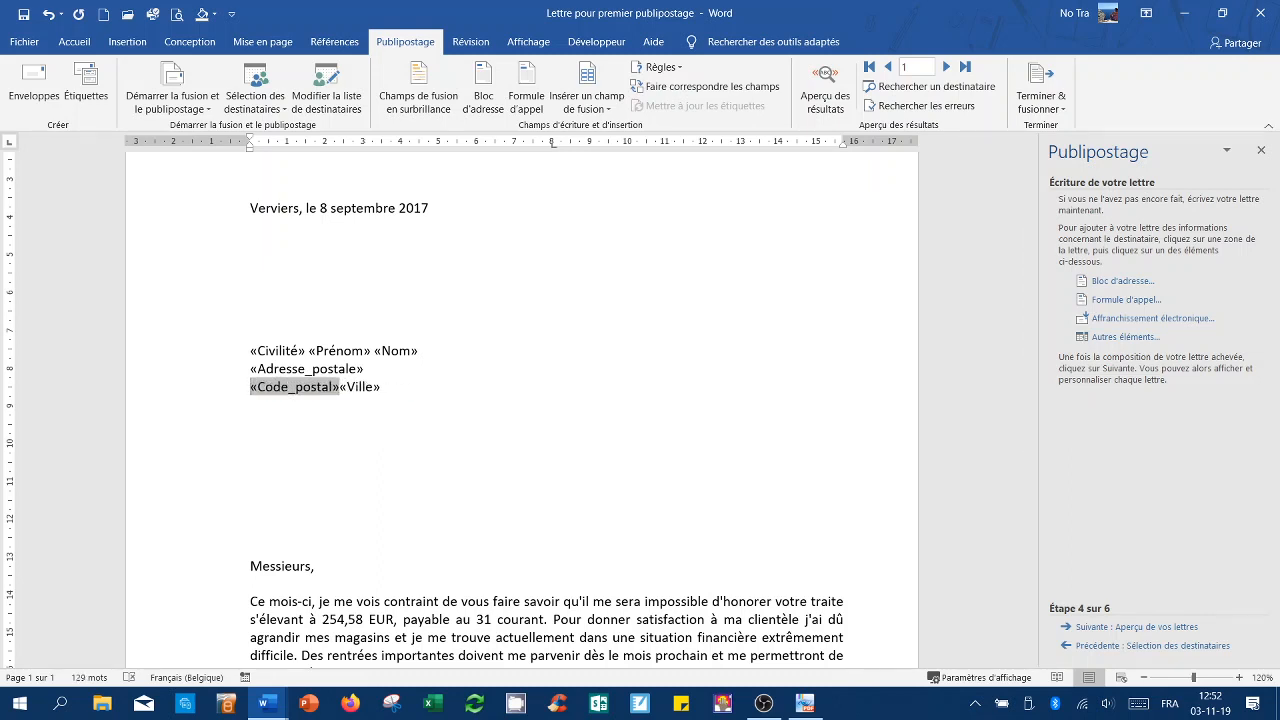
{"action": "left_click", "coordinate": [340, 387]}
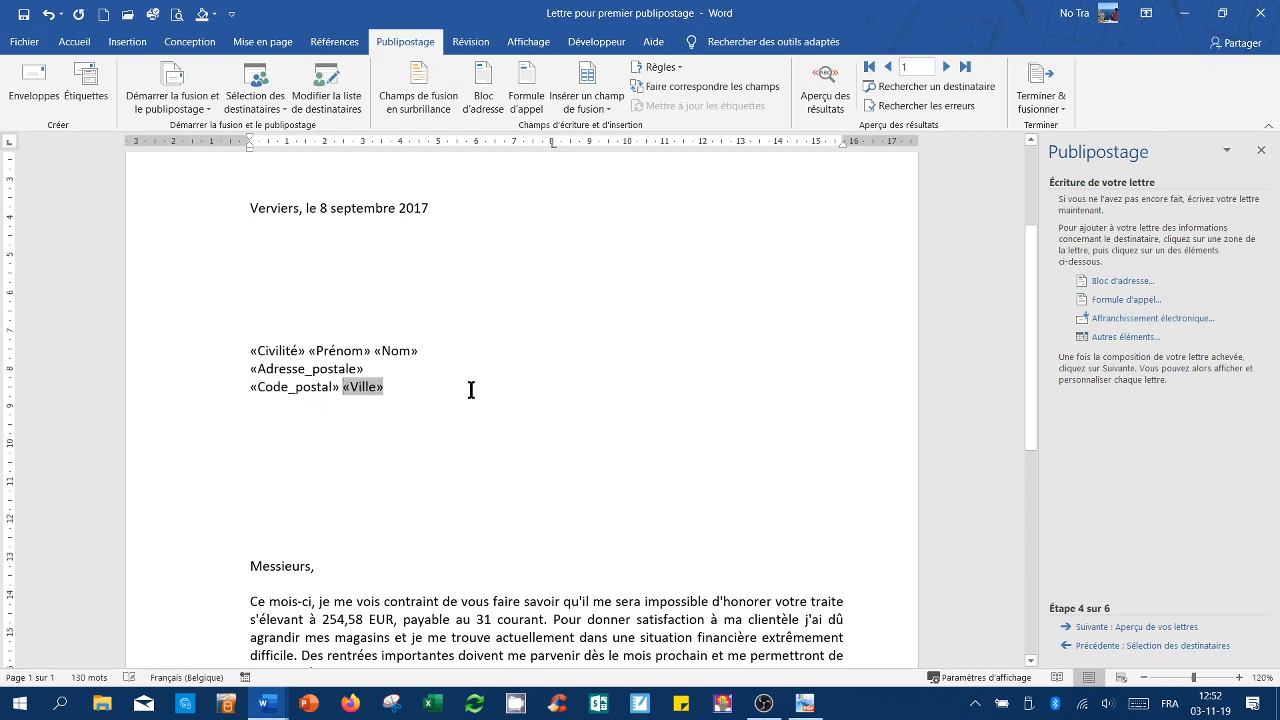
Format the Nom and Ville fields in the address block as all capitals (Majuscules) and check them in the results preview
{"action": "left_click", "coordinate": [471, 389]}
{"action": "left_click_drag", "start_coordinate": [384, 388], "coordinate": [348, 388]}
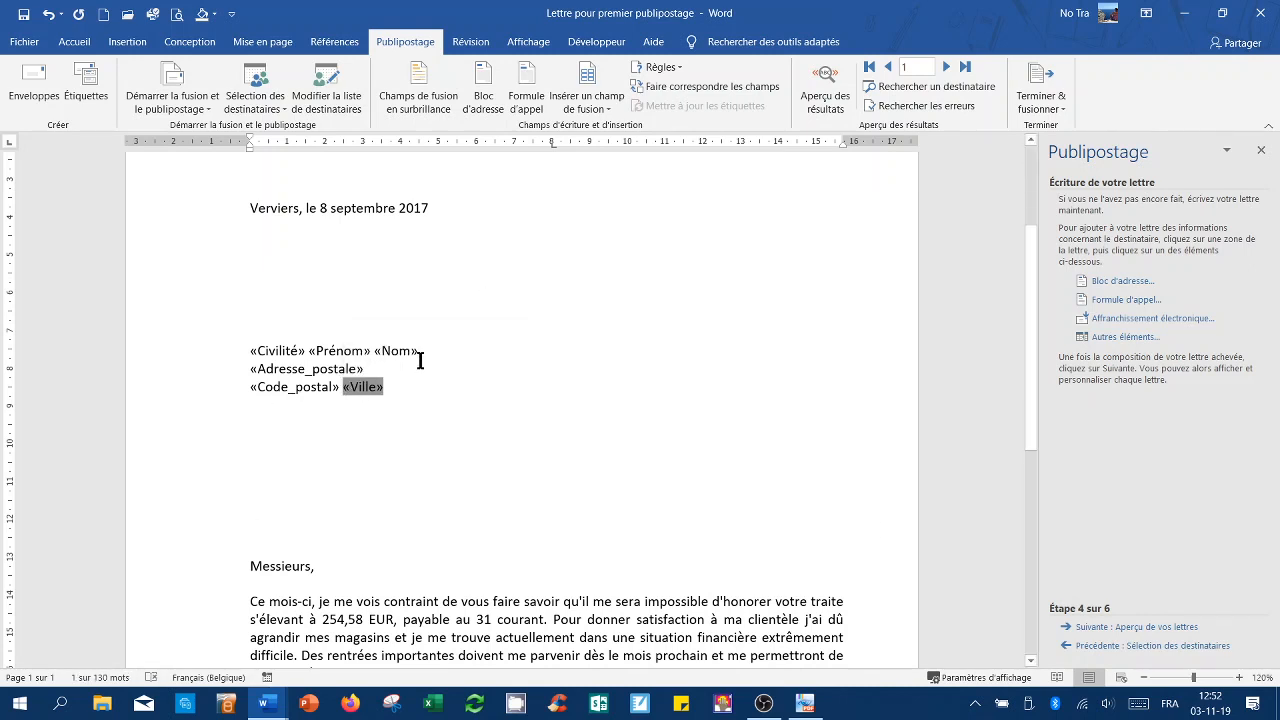
{"action": "left_click_drag", "start_coordinate": [392, 352], "coordinate": [379, 357]}
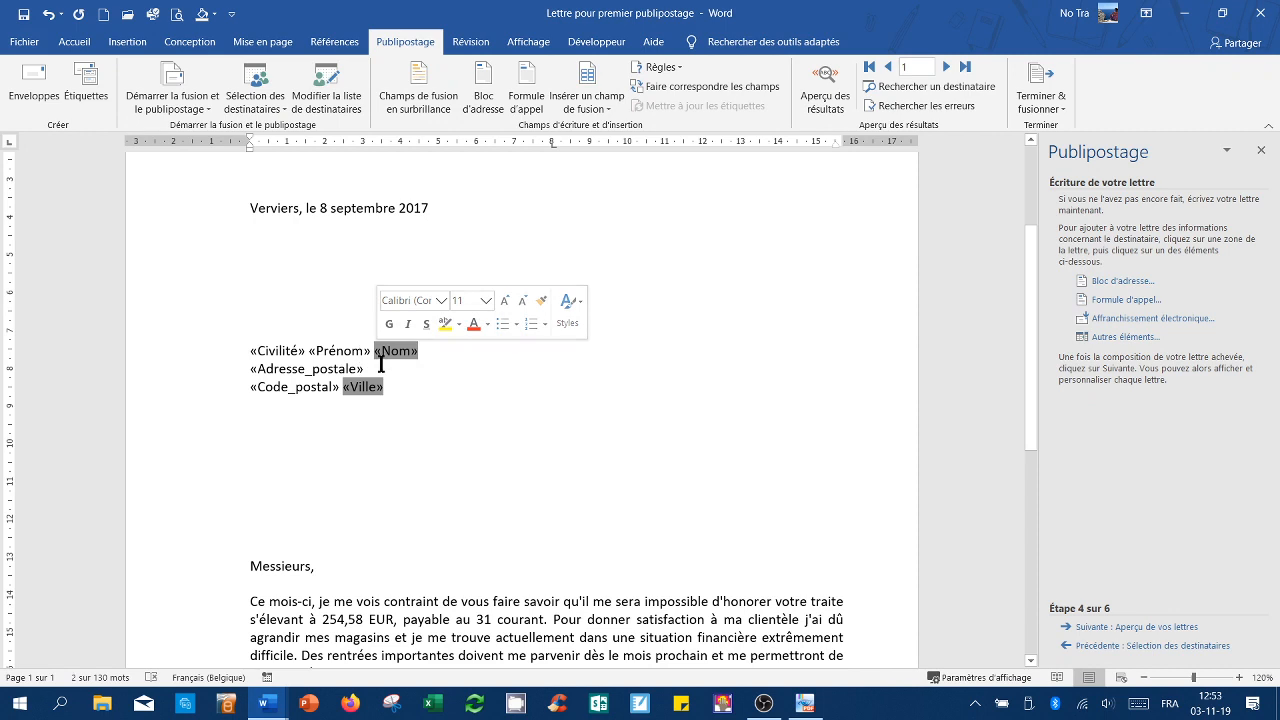
{"action": "left_click", "coordinate": [86, 44]}
{"action": "left_click", "coordinate": [443, 124]}
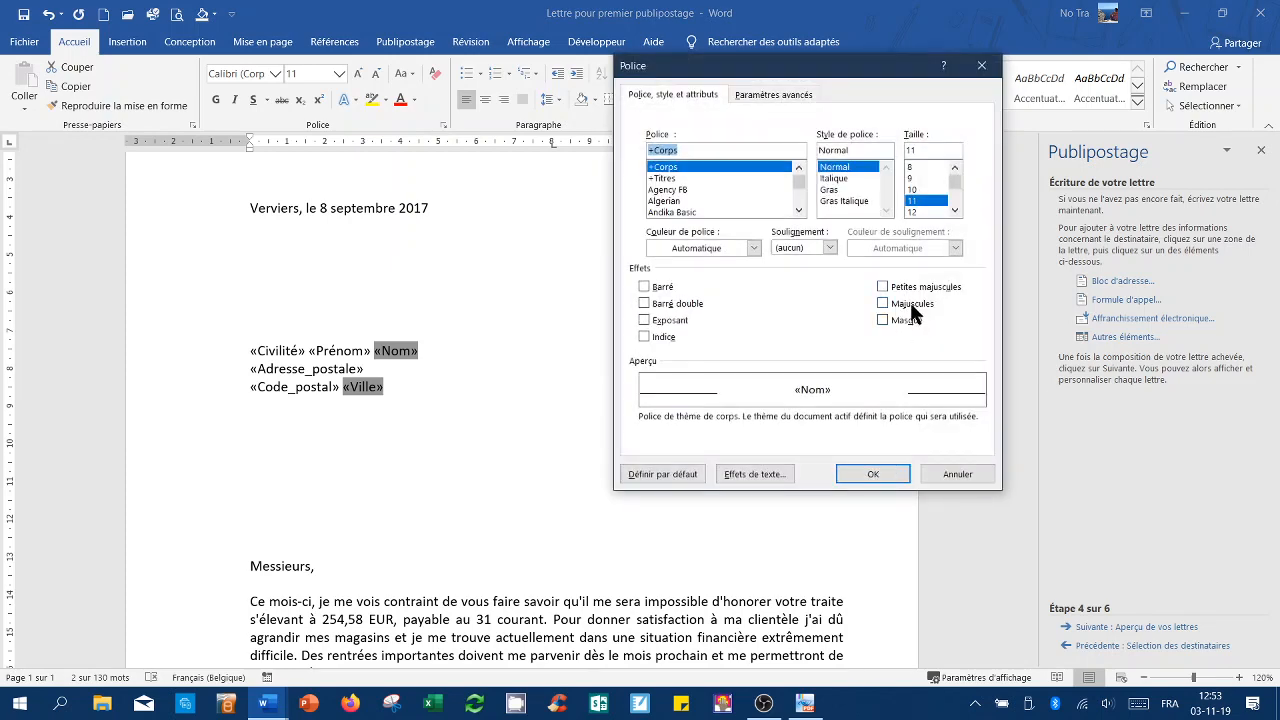
{"action": "left_click", "coordinate": [910, 302]}
{"action": "left_click", "coordinate": [875, 474]}
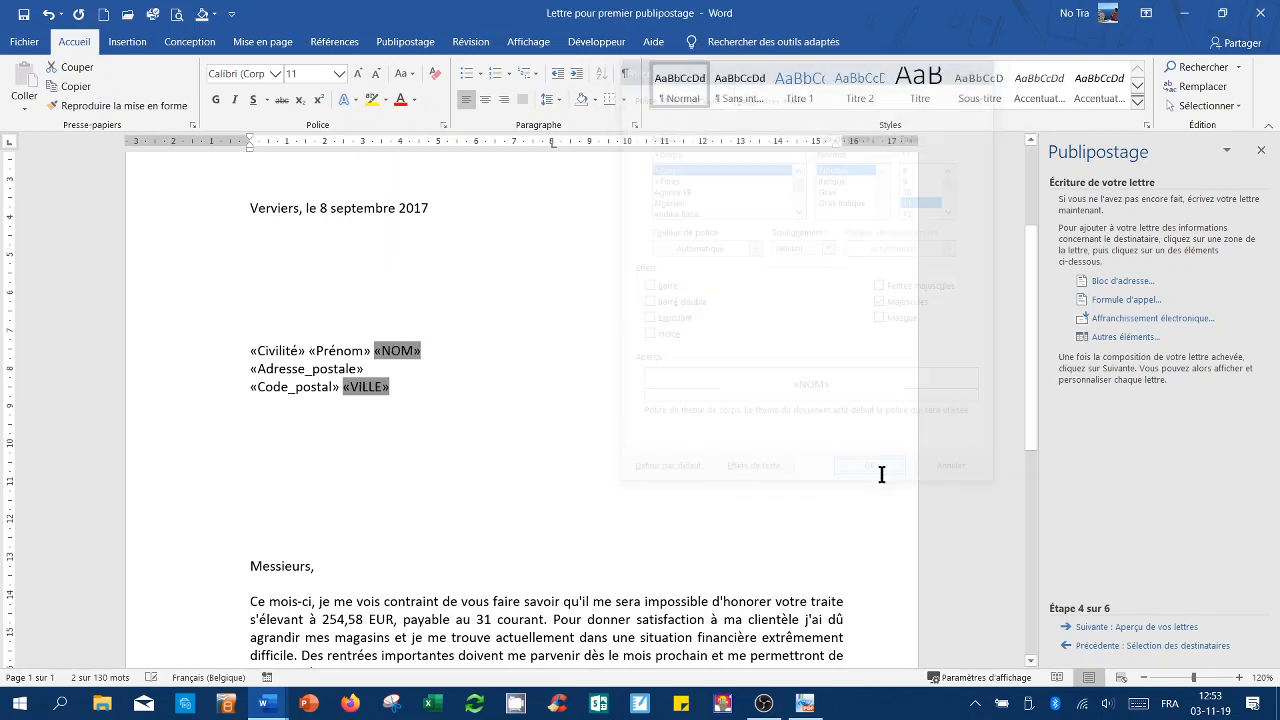
{"action": "left_click", "coordinate": [425, 428]}
{"action": "left_click", "coordinate": [405, 41]}
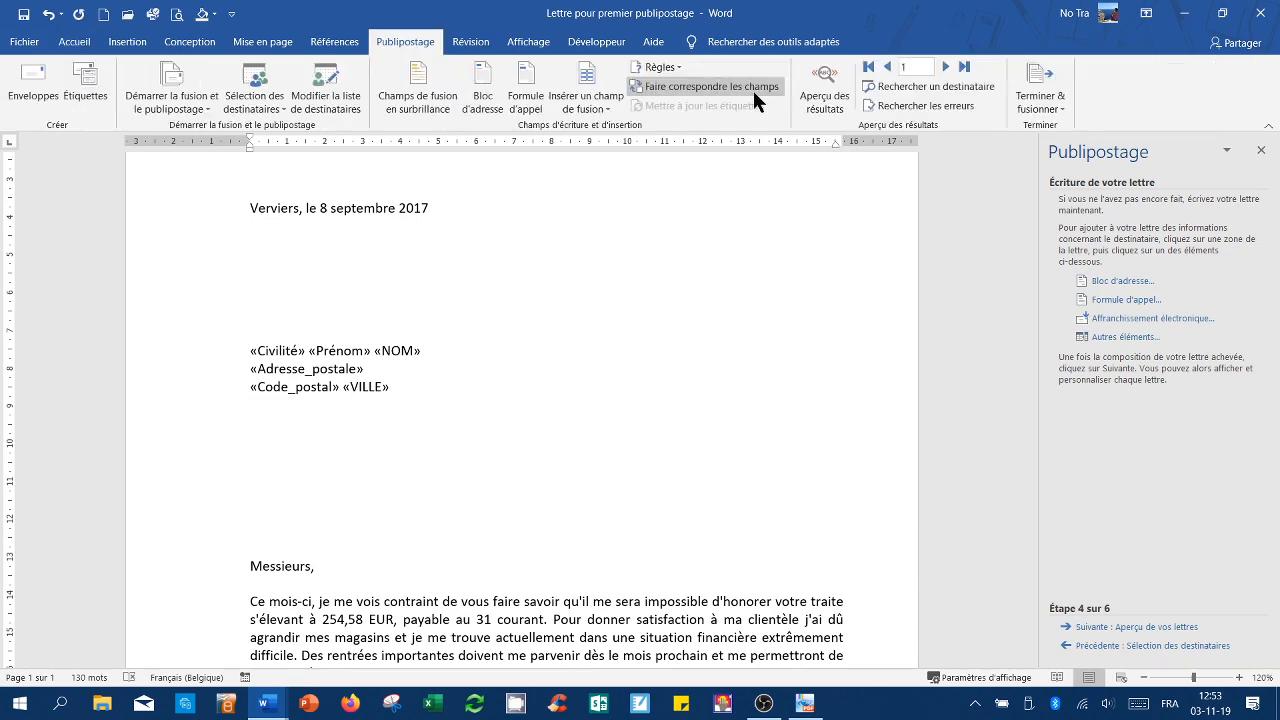
{"action": "left_click", "coordinate": [826, 88]}
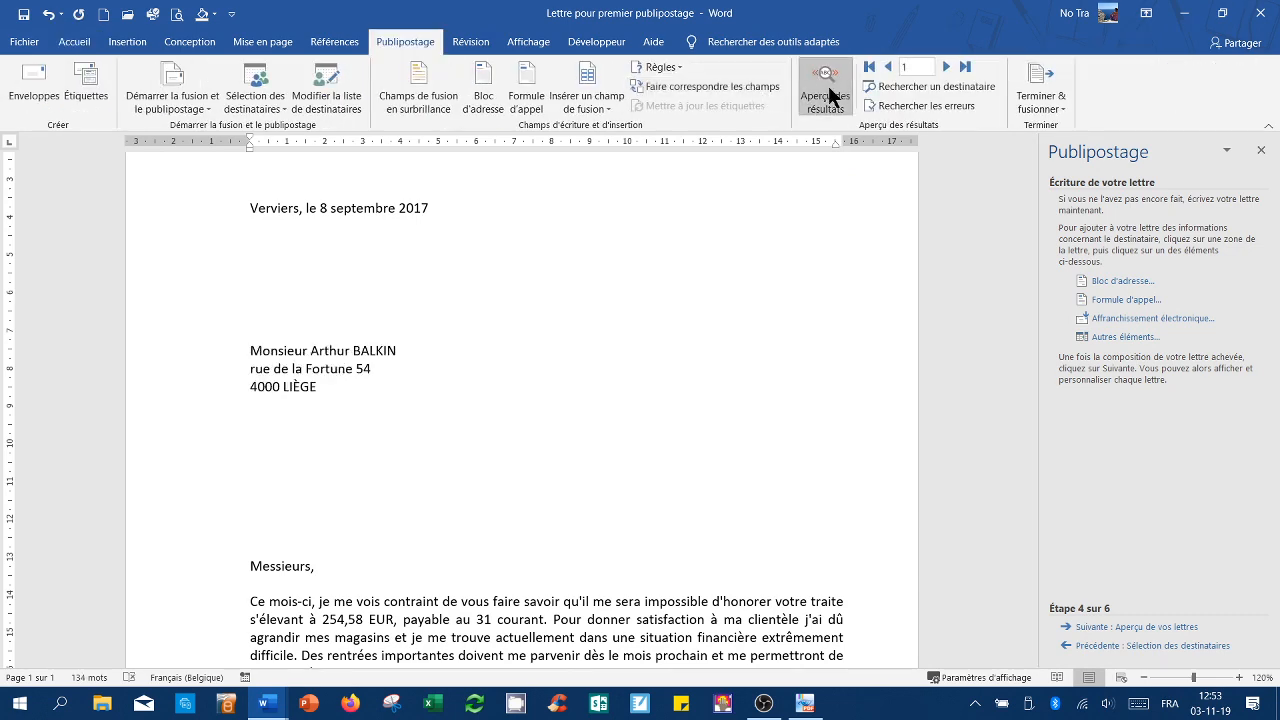
{"action": "left_click", "coordinate": [827, 92]}
Replace "Messieurs" in the salutation with the Civilité and Nom merge fields, separated by a space and keeping the comma
{"action": "scroll", "coordinate": [403, 557], "scroll_direction": "down", "scroll_amount": 2}
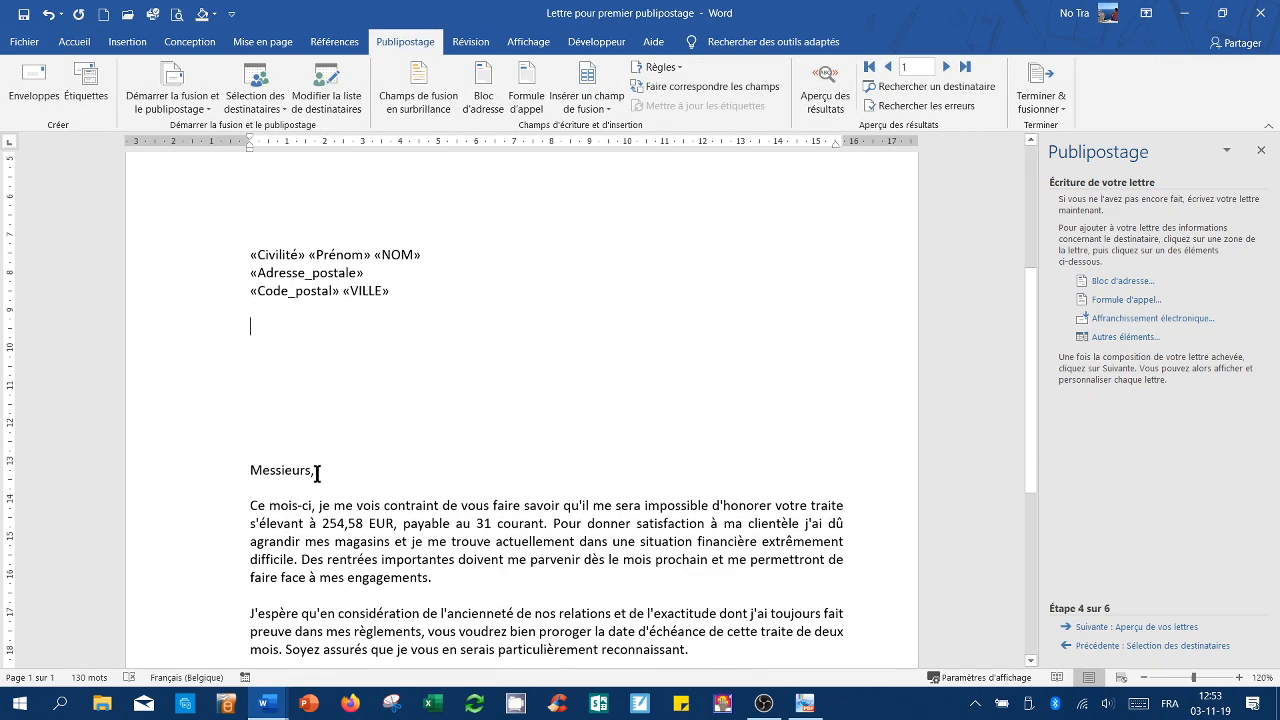
{"action": "left_click_drag", "start_coordinate": [311, 471], "coordinate": [252, 474]}
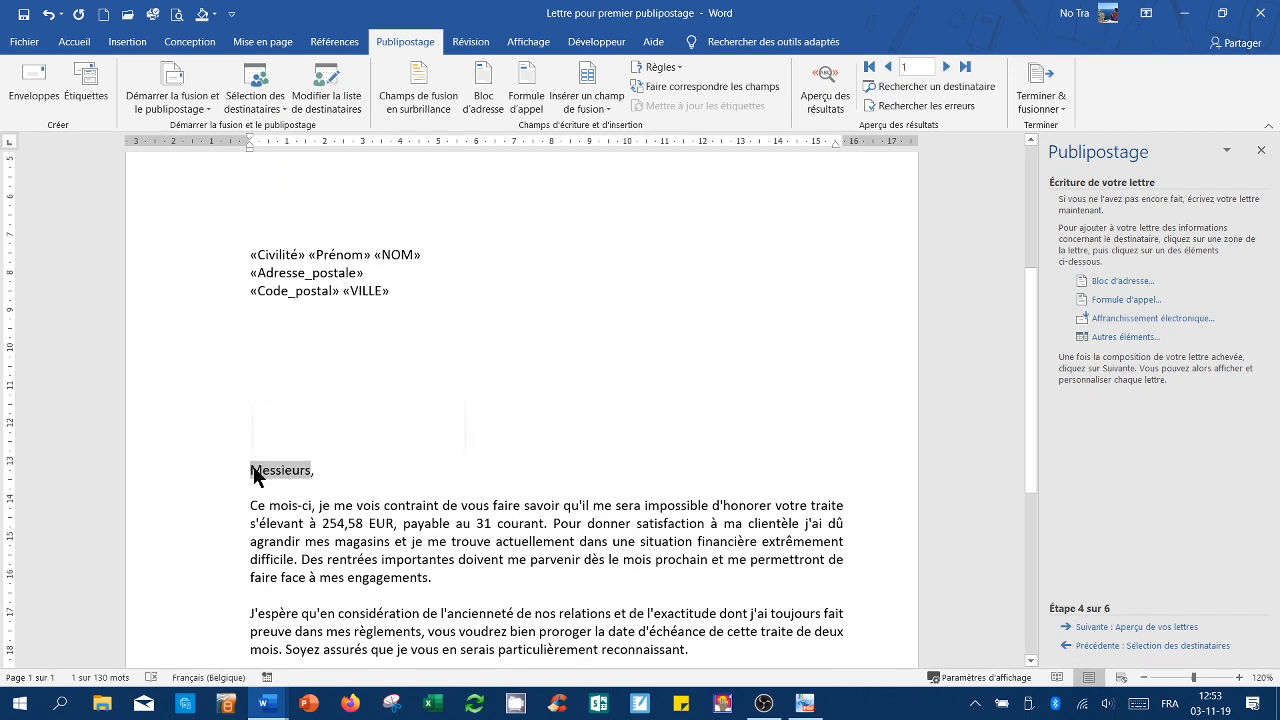
{"action": "key", "text": "Delete"}
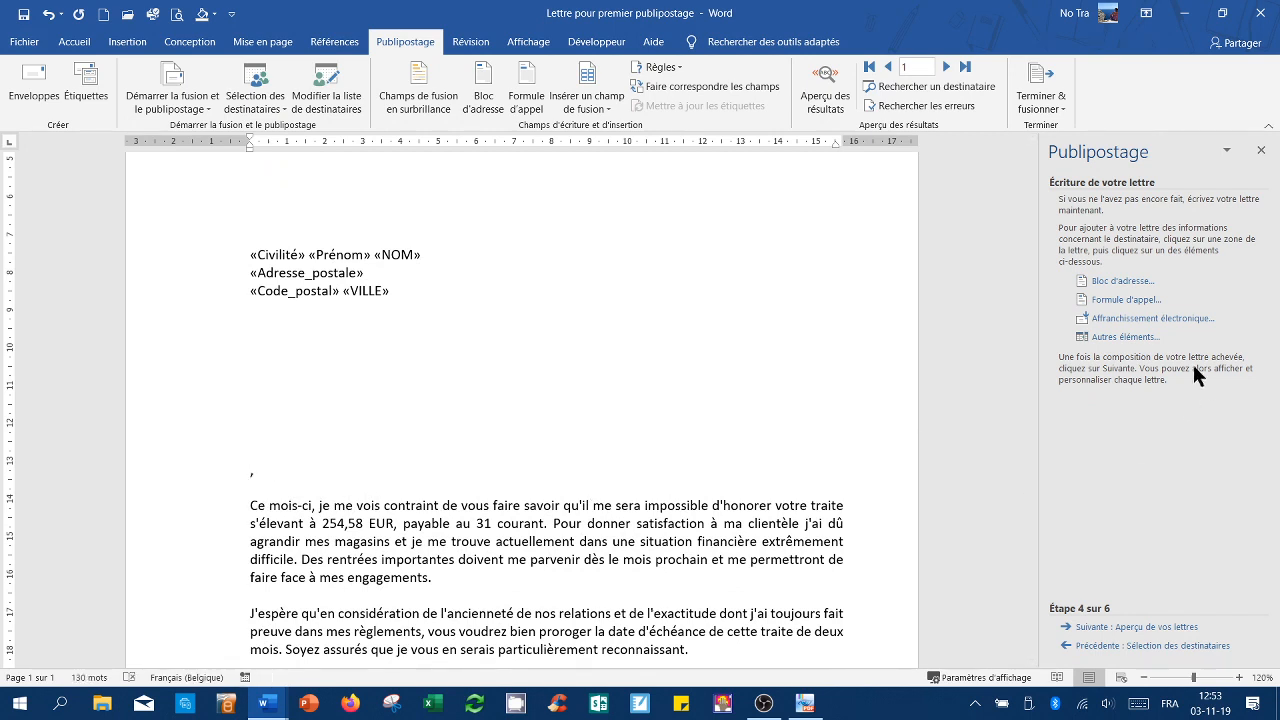
{"action": "left_click", "coordinate": [1130, 337]}
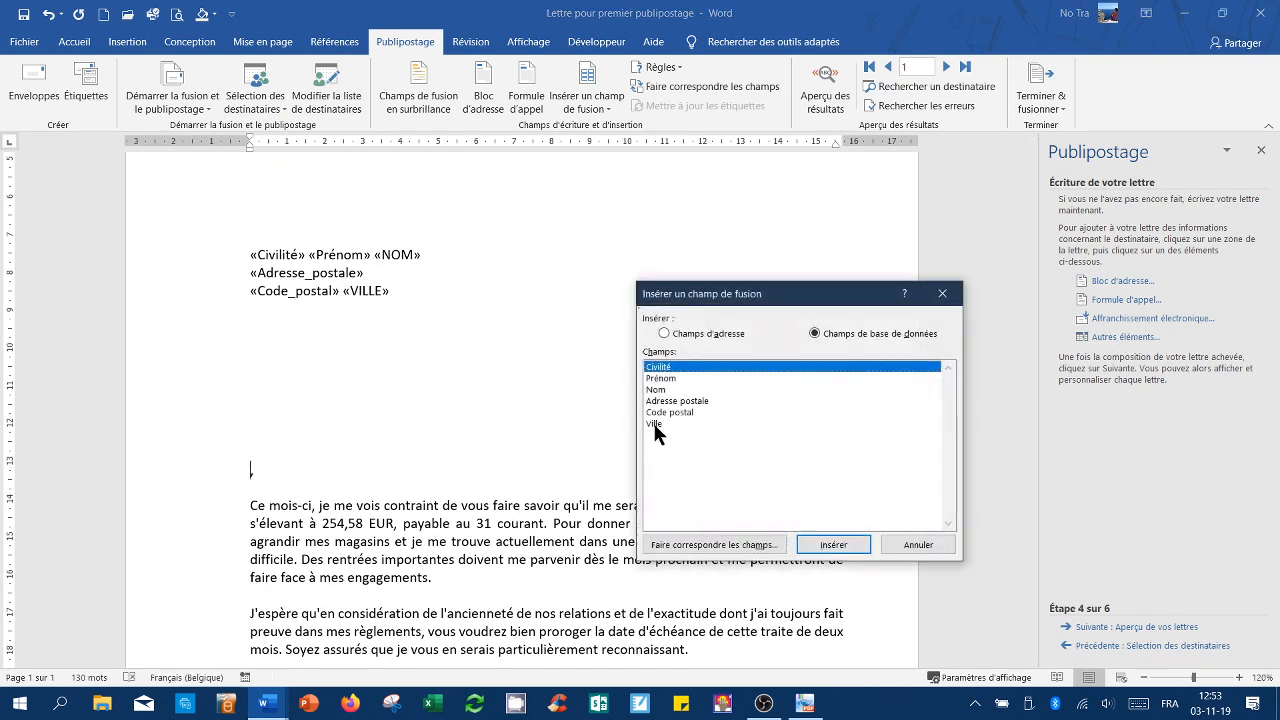
{"action": "left_click", "coordinate": [838, 545]}
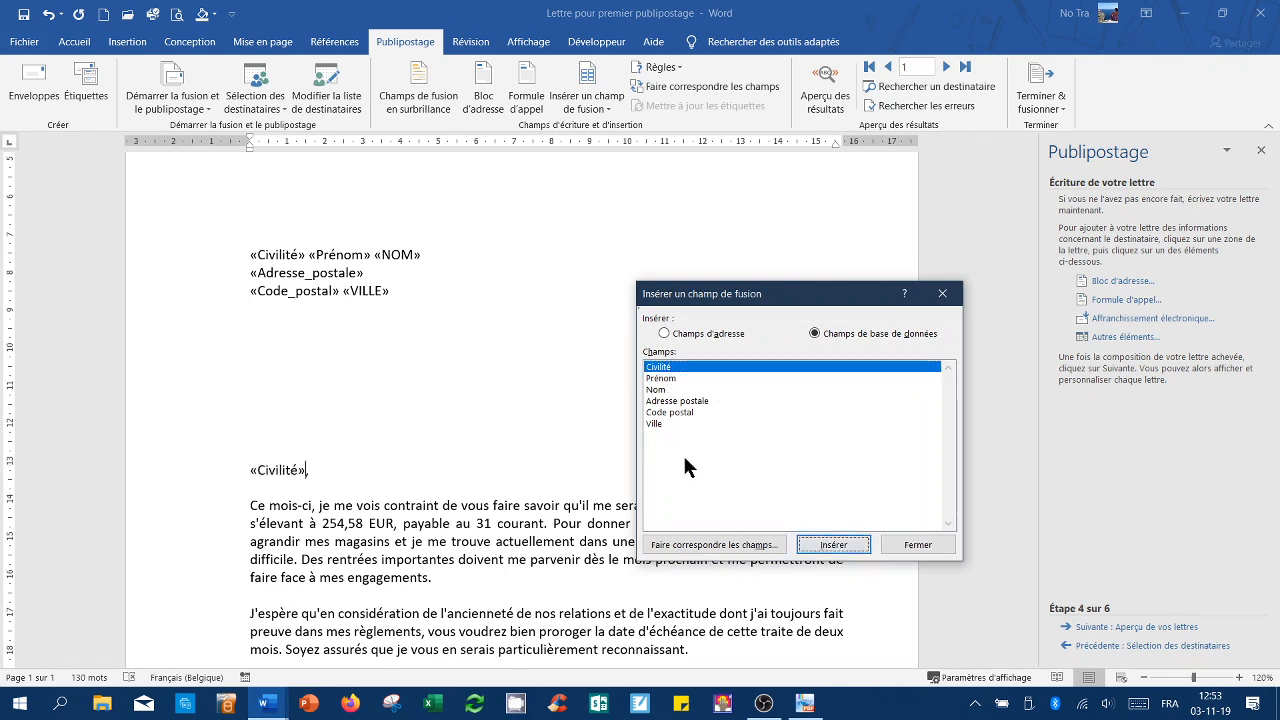
{"action": "left_click", "coordinate": [670, 389]}
{"action": "left_click", "coordinate": [835, 544]}
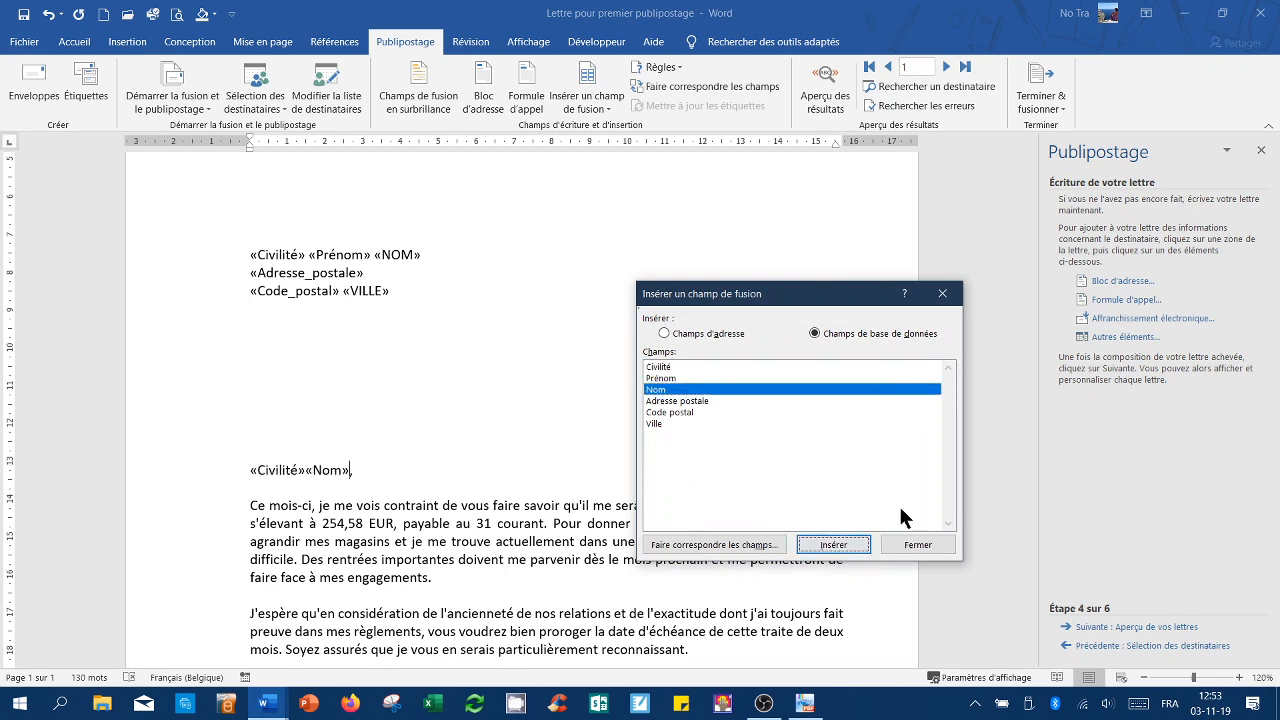
{"action": "left_click", "coordinate": [918, 544]}
{"action": "left_click", "coordinate": [308, 470]}
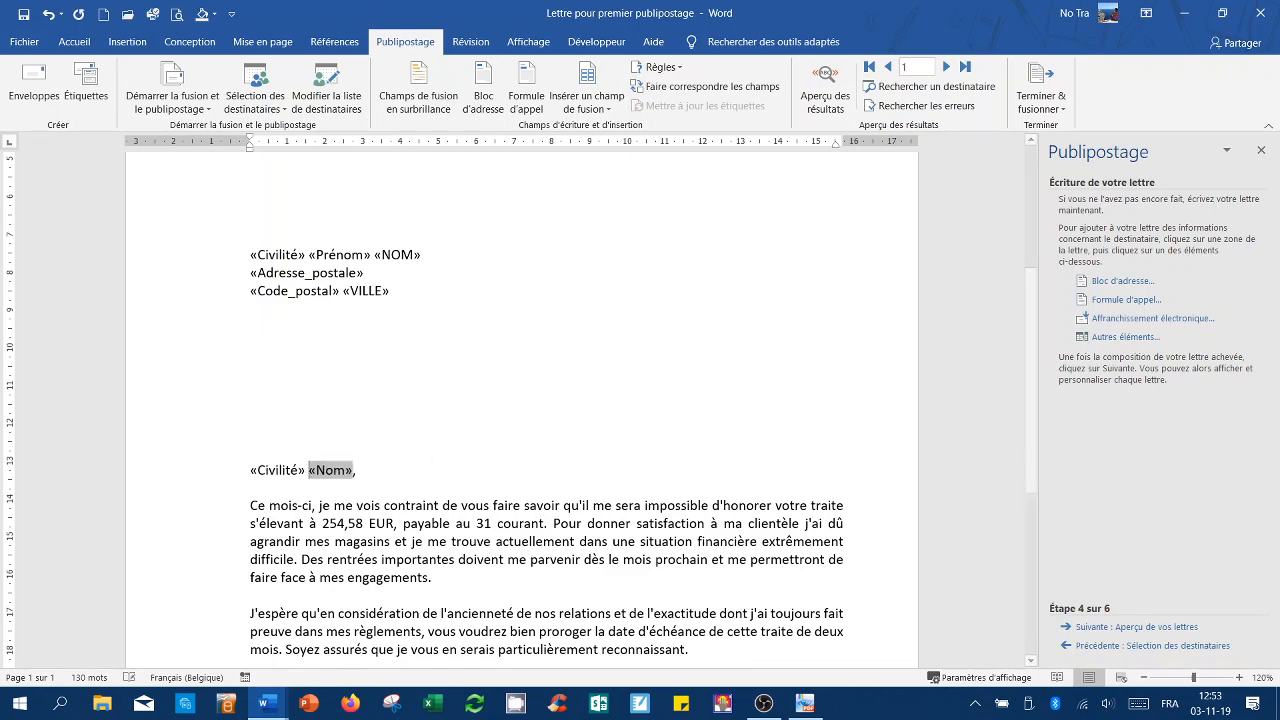
Replace the fixed form of address after "Veuillez agréer," with the Civilité and Nom merge fields, separated by a space
{"action": "scroll", "coordinate": [388, 384], "scroll_direction": "down", "scroll_amount": 3}
{"action": "left_click_drag", "start_coordinate": [404, 394], "coordinate": [347, 396]}
{"action": "key", "text": "Delete"}
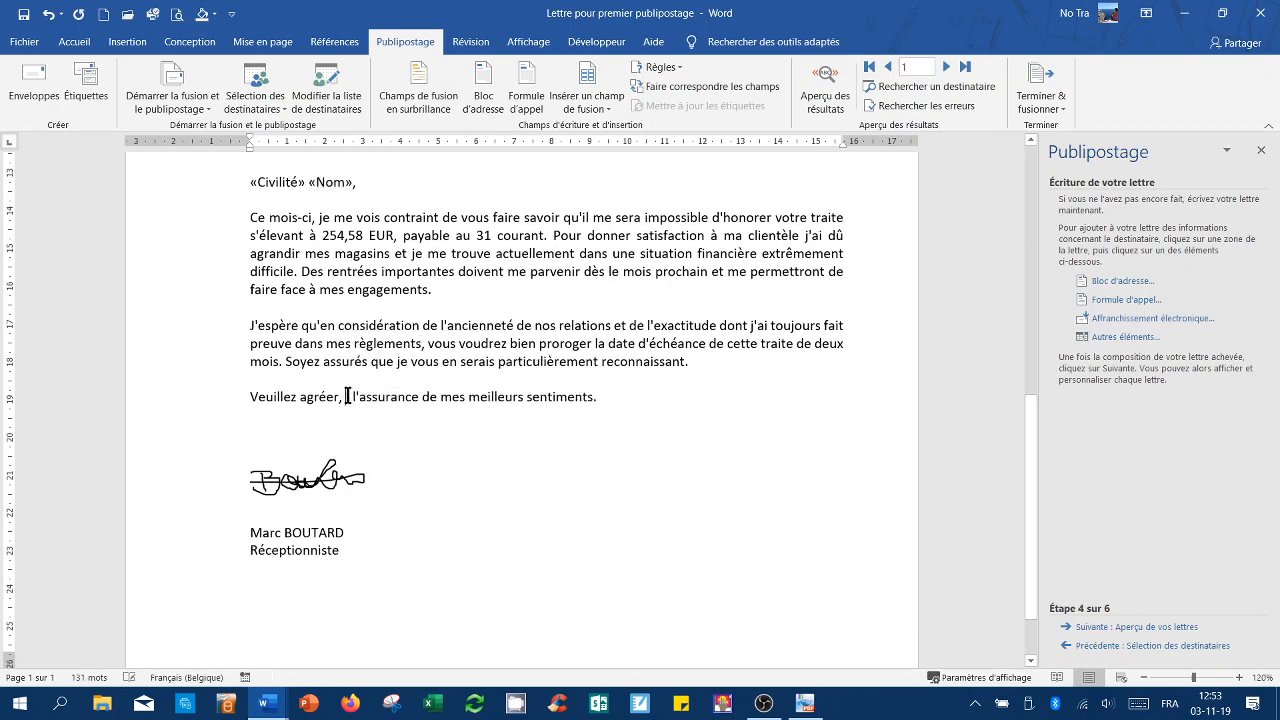
{"action": "left_click", "coordinate": [1094, 340]}
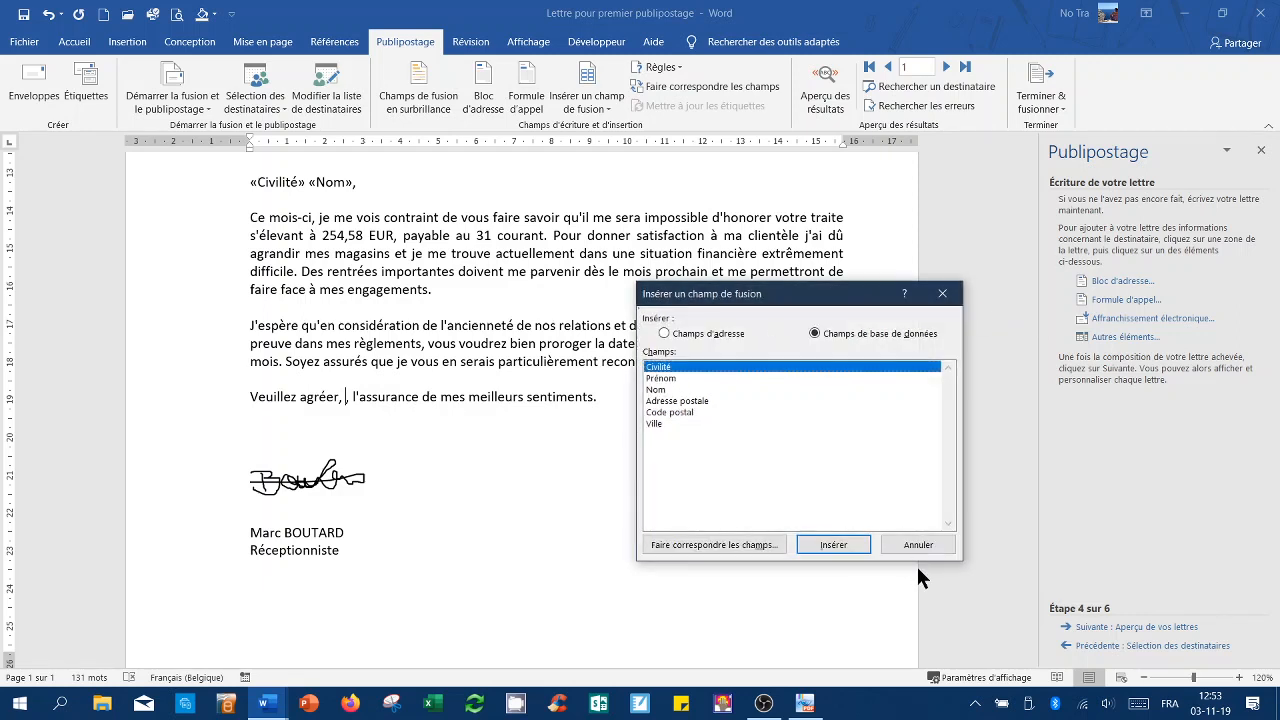
{"action": "left_click", "coordinate": [850, 547]}
{"action": "left_click", "coordinate": [662, 389]}
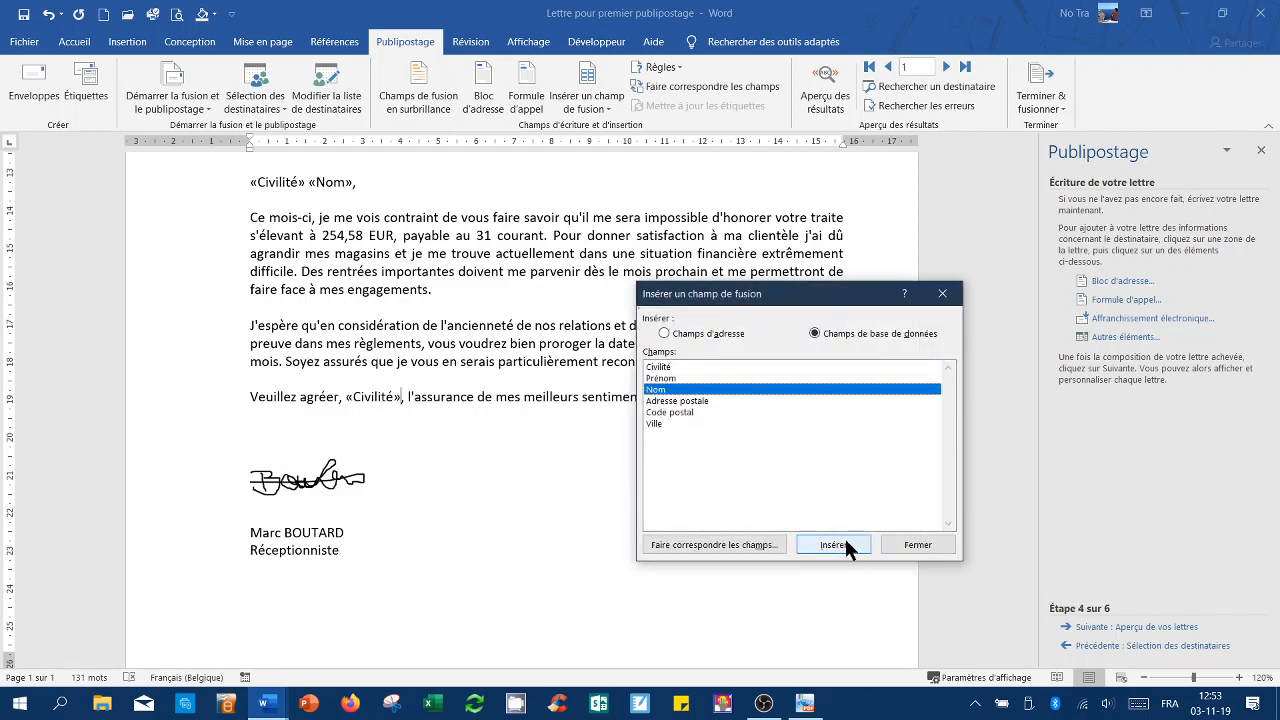
{"action": "left_click", "coordinate": [833, 545]}
{"action": "left_click", "coordinate": [942, 293]}
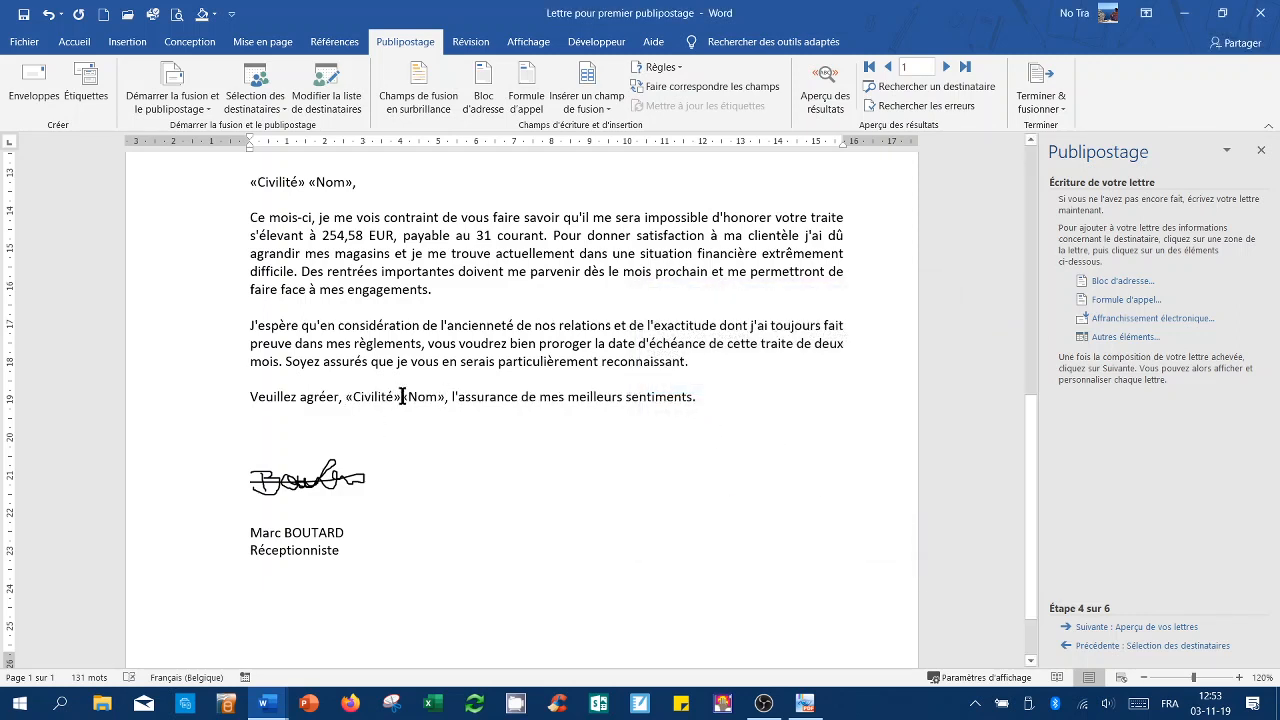
{"action": "left_click", "coordinate": [402, 396]}
{"action": "left_click", "coordinate": [757, 445]}
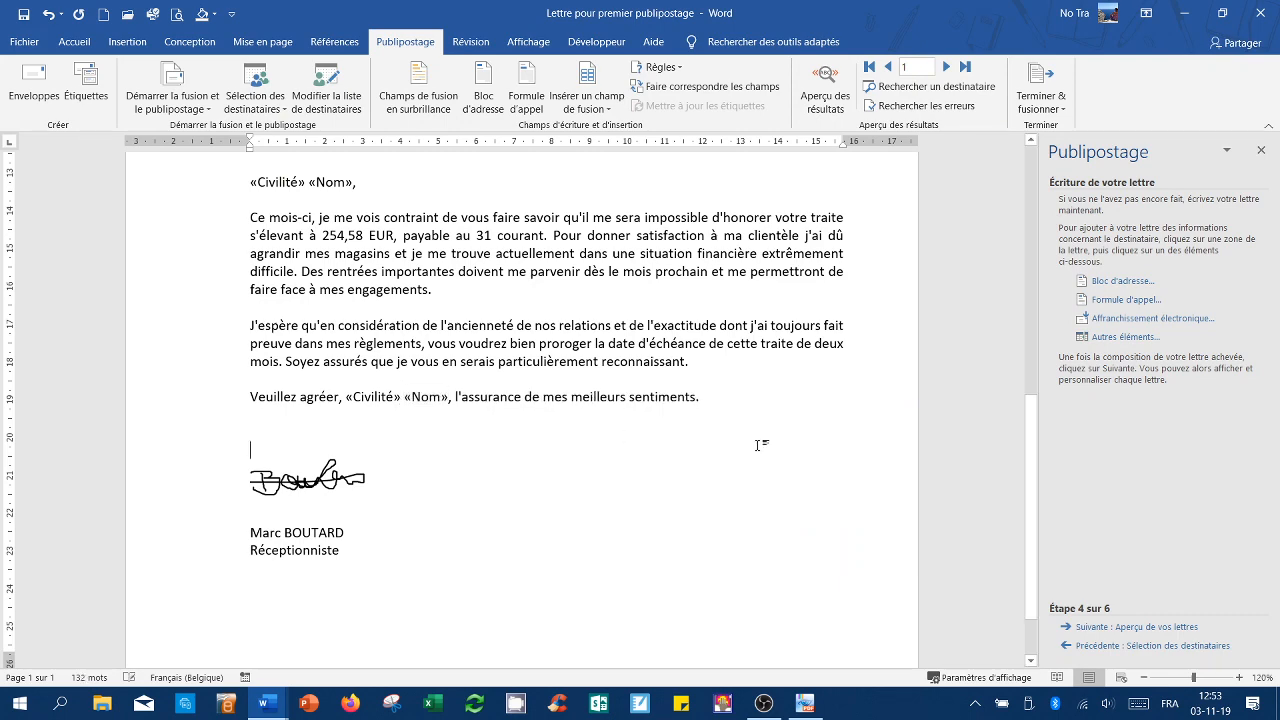
Review the letter's fields and fixed text, advance the merge wizard to the letter preview and examine the first recipient's letter
{"action": "scroll", "coordinate": [757, 445], "scroll_direction": "up", "scroll_amount": 8}
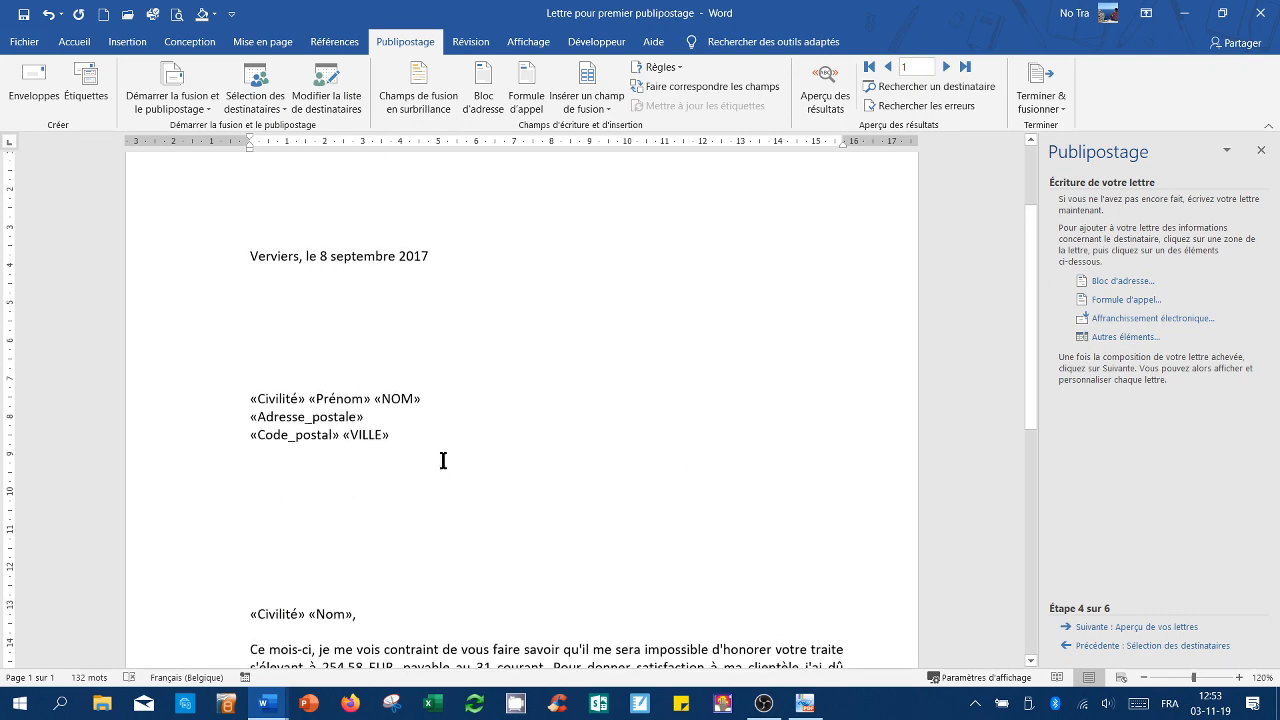
{"action": "scroll", "coordinate": [443, 460], "scroll_direction": "up", "scroll_amount": 3}
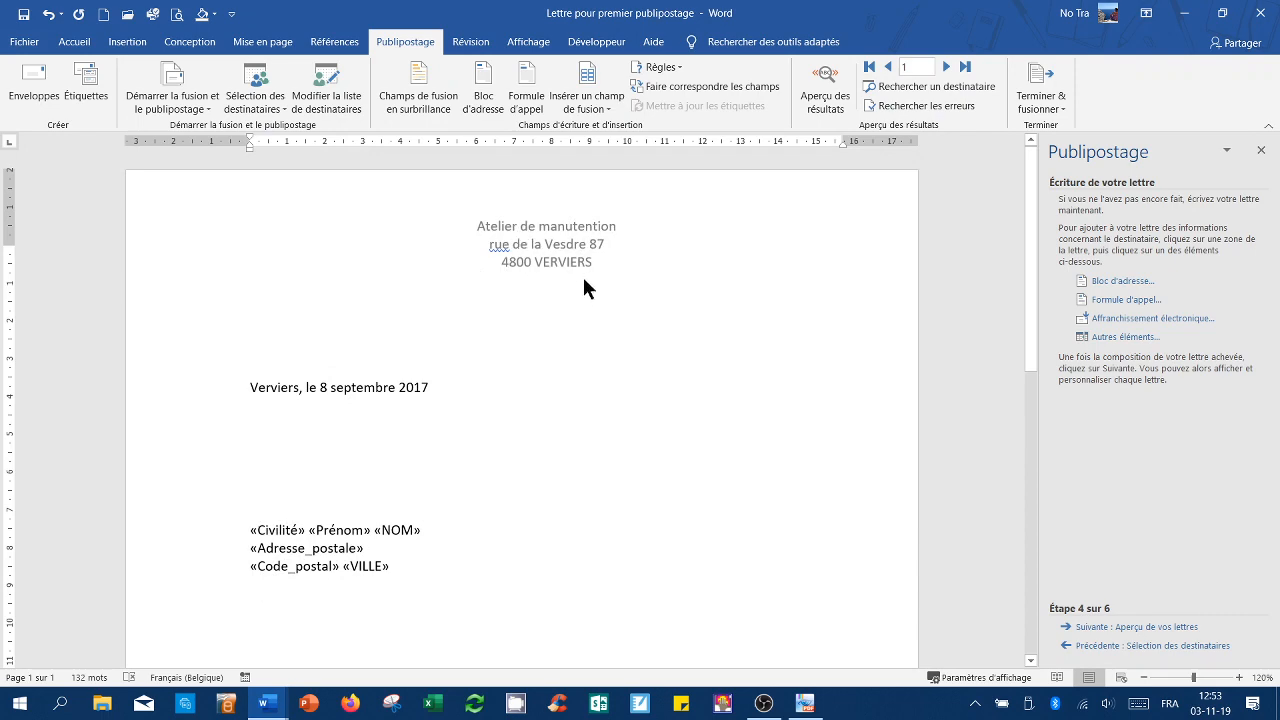
{"action": "scroll", "coordinate": [373, 412], "scroll_direction": "down", "scroll_amount": 8}
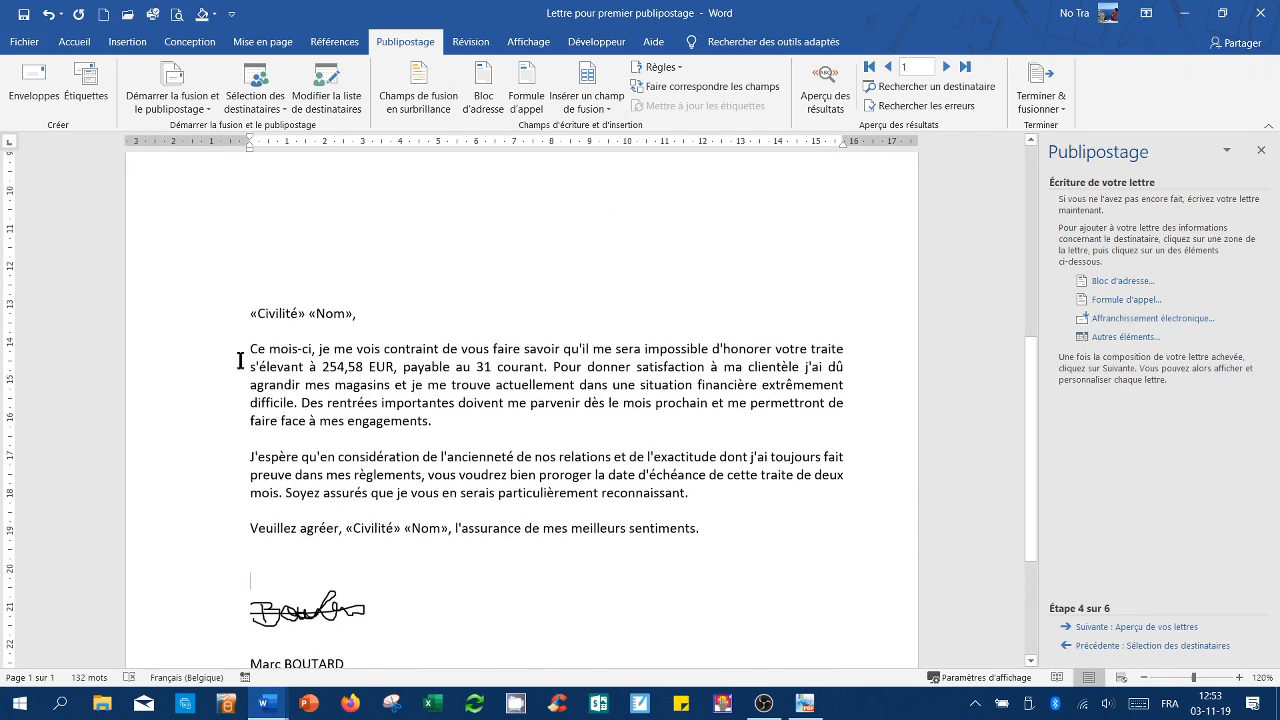
{"action": "left_click_drag", "start_coordinate": [250, 352], "coordinate": [708, 505]}
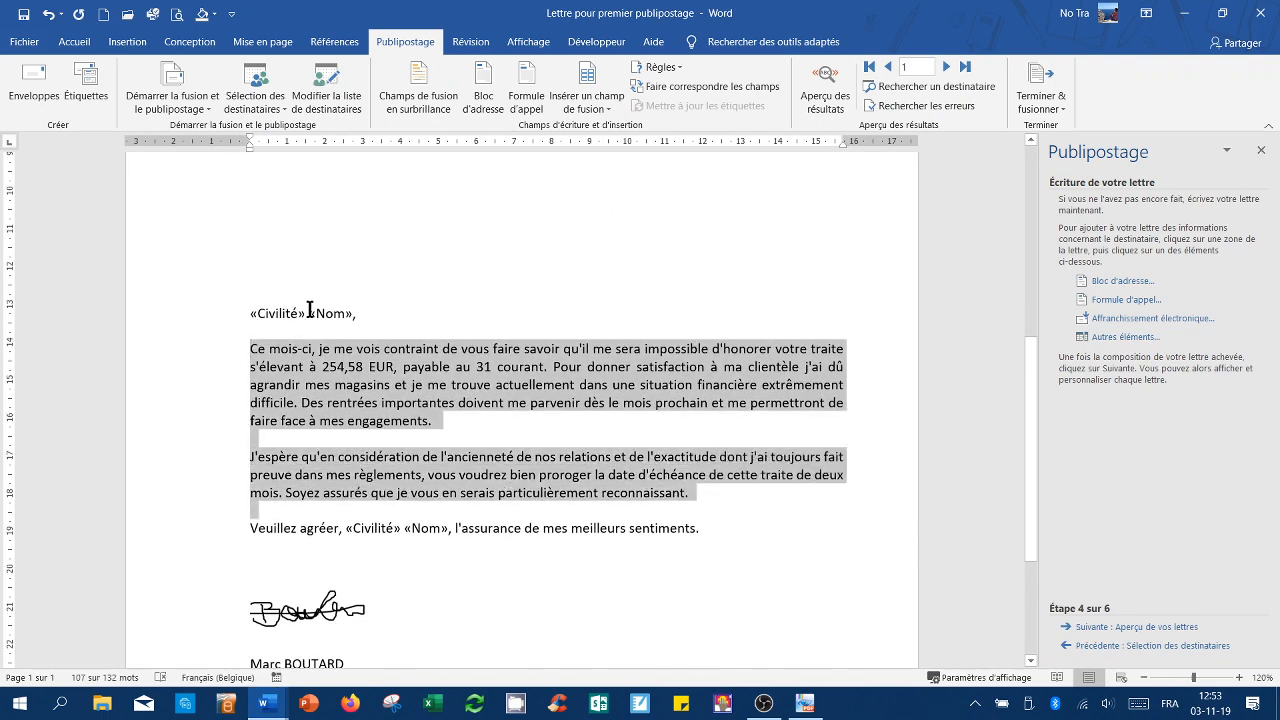
{"action": "triple_click", "coordinate": [310, 310]}
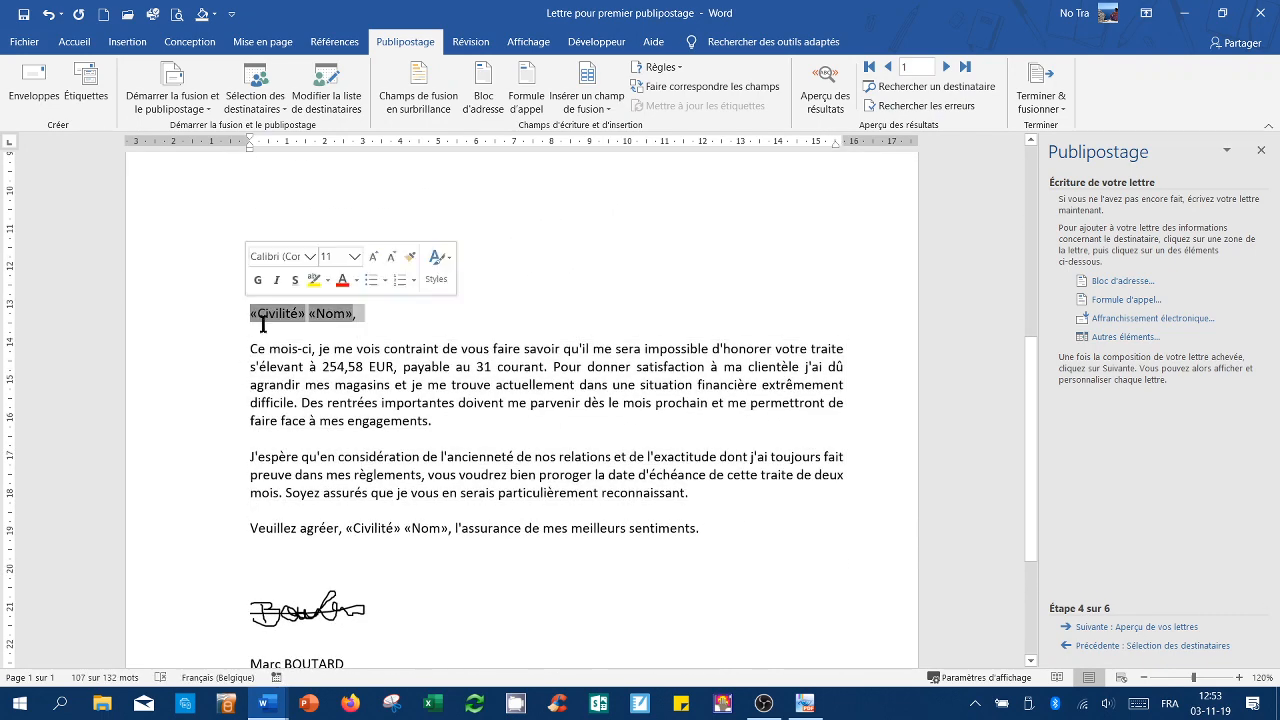
{"action": "left_click", "coordinate": [1153, 627]}
{"action": "scroll", "coordinate": [414, 457], "scroll_direction": "up", "scroll_amount": 5}
{"action": "left_click", "coordinate": [506, 482]}
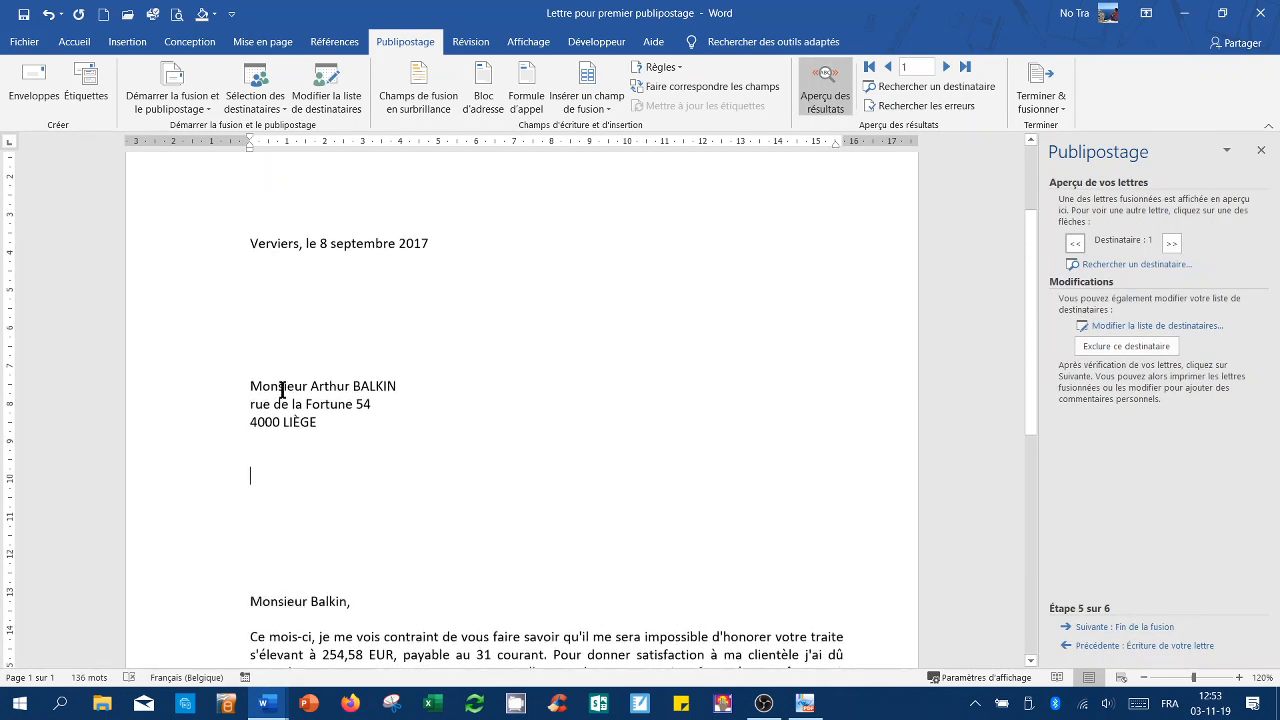
{"action": "scroll", "coordinate": [394, 423], "scroll_direction": "down", "scroll_amount": 5}
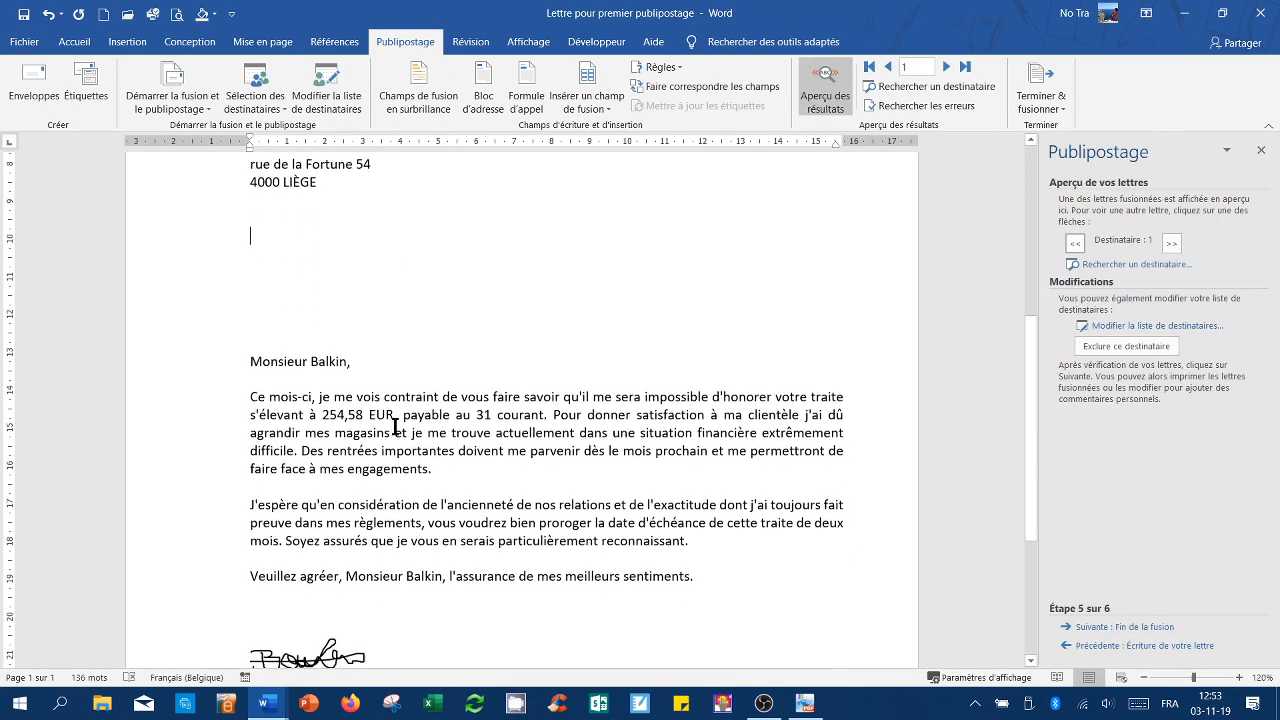
{"action": "scroll", "coordinate": [394, 423], "scroll_direction": "up", "scroll_amount": 2}
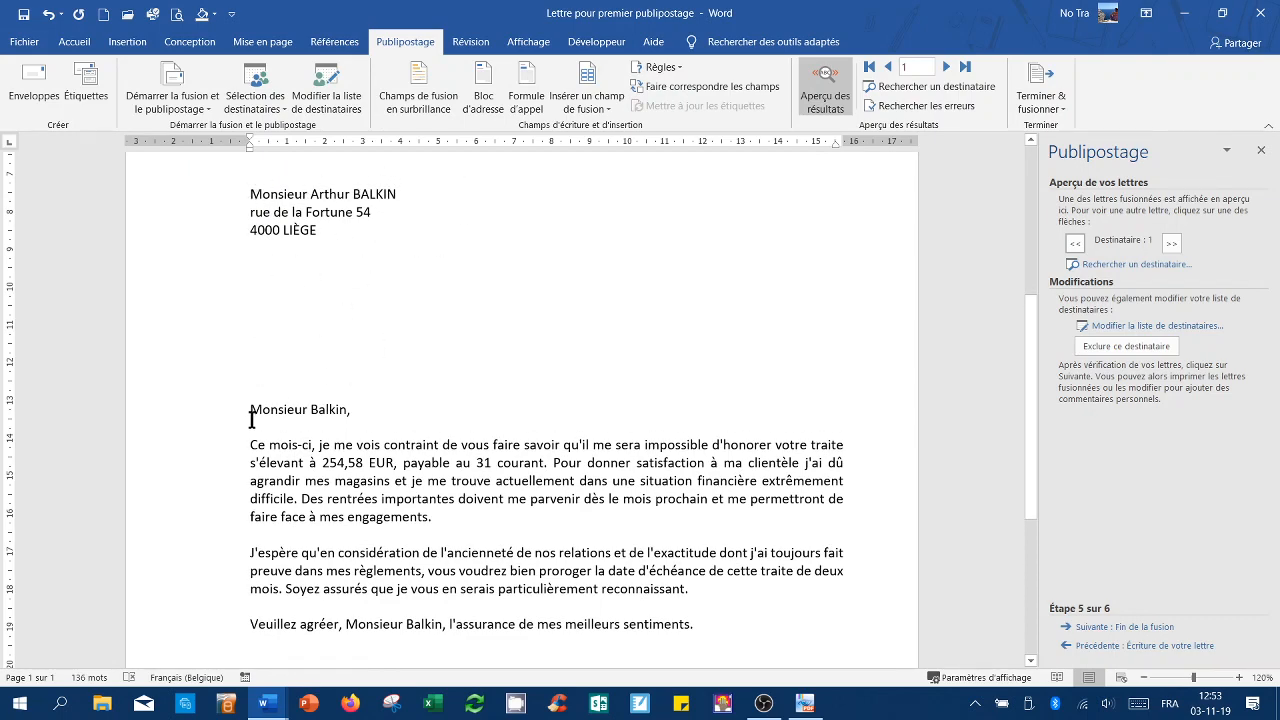
{"action": "scroll", "coordinate": [382, 537], "scroll_direction": "down", "scroll_amount": 2}
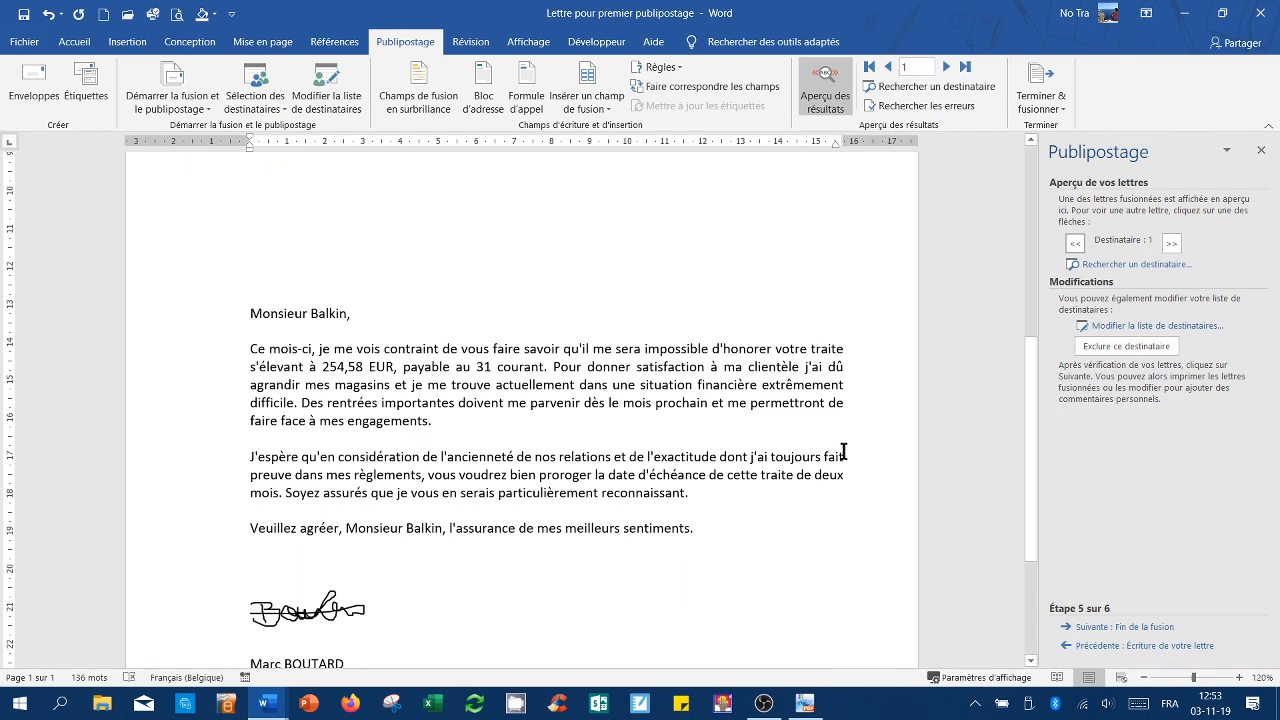
{"action": "scroll", "coordinate": [843, 452], "scroll_direction": "up", "scroll_amount": 4}
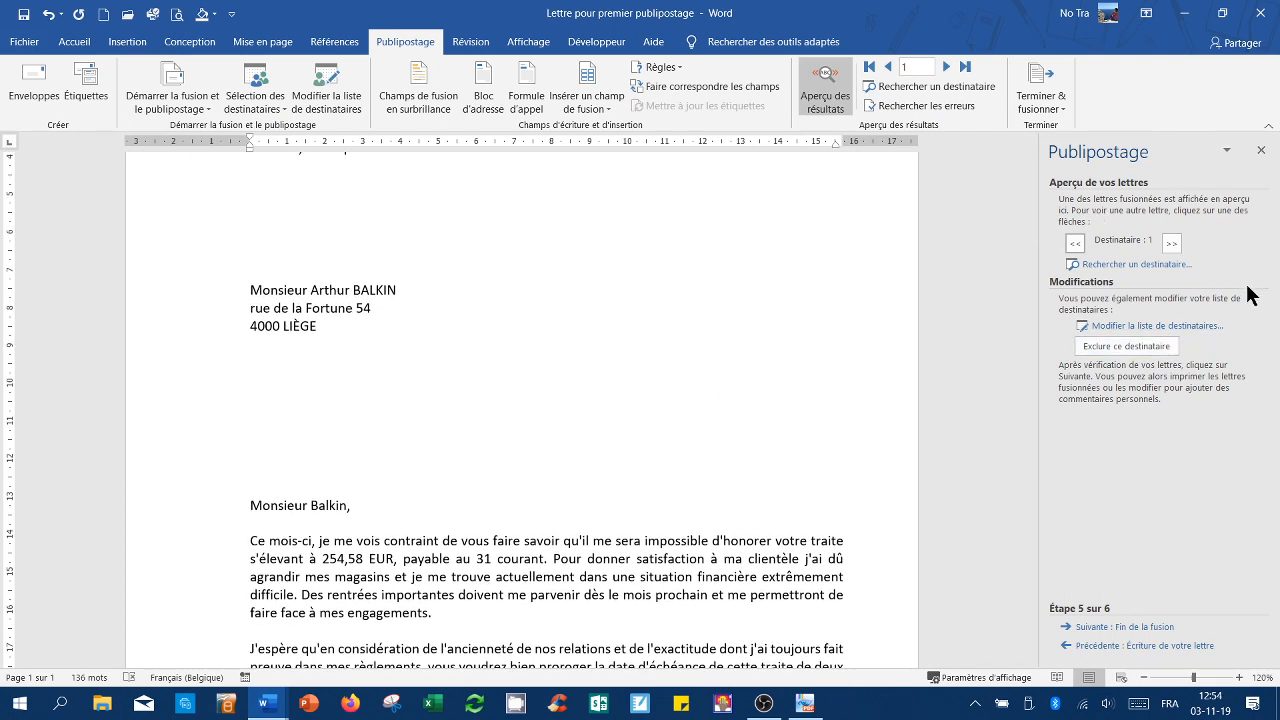
Browse back and forth through the merged letters of the first three recipients, ending on recipient 3, and examine its text
{"action": "left_click", "coordinate": [1173, 244]}
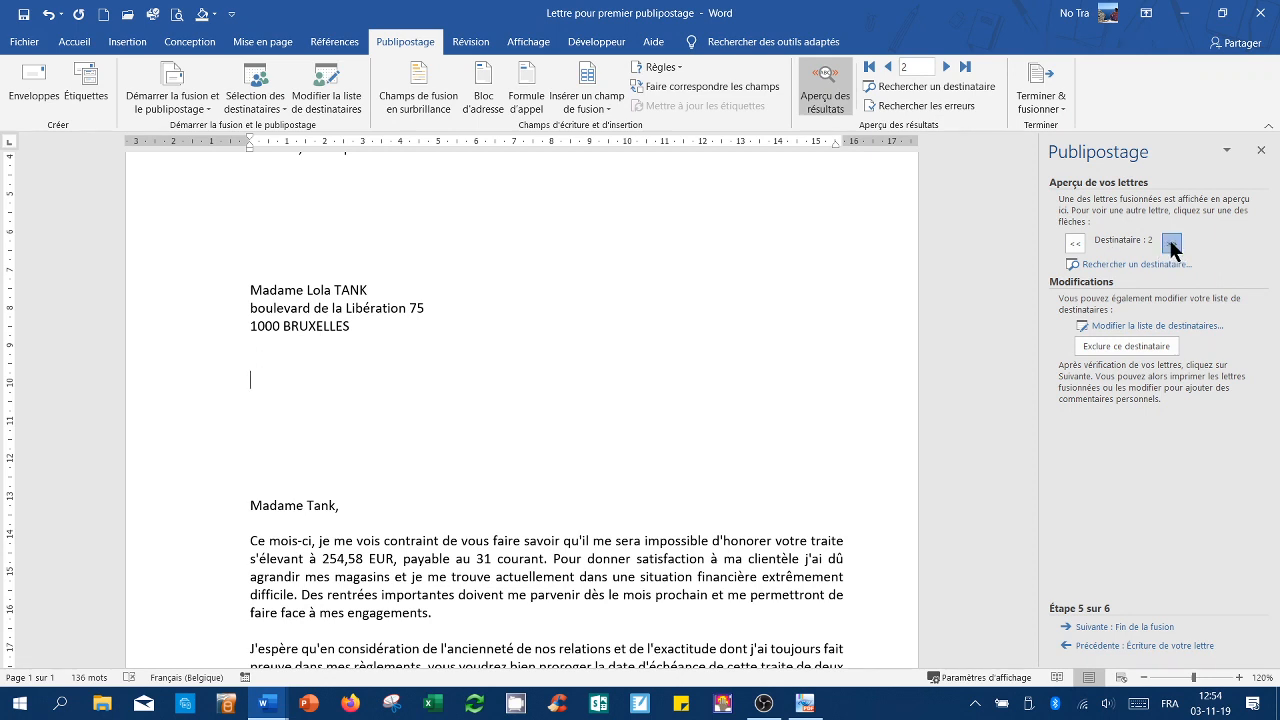
{"action": "left_click", "coordinate": [1173, 244]}
{"action": "left_click", "coordinate": [1074, 246]}
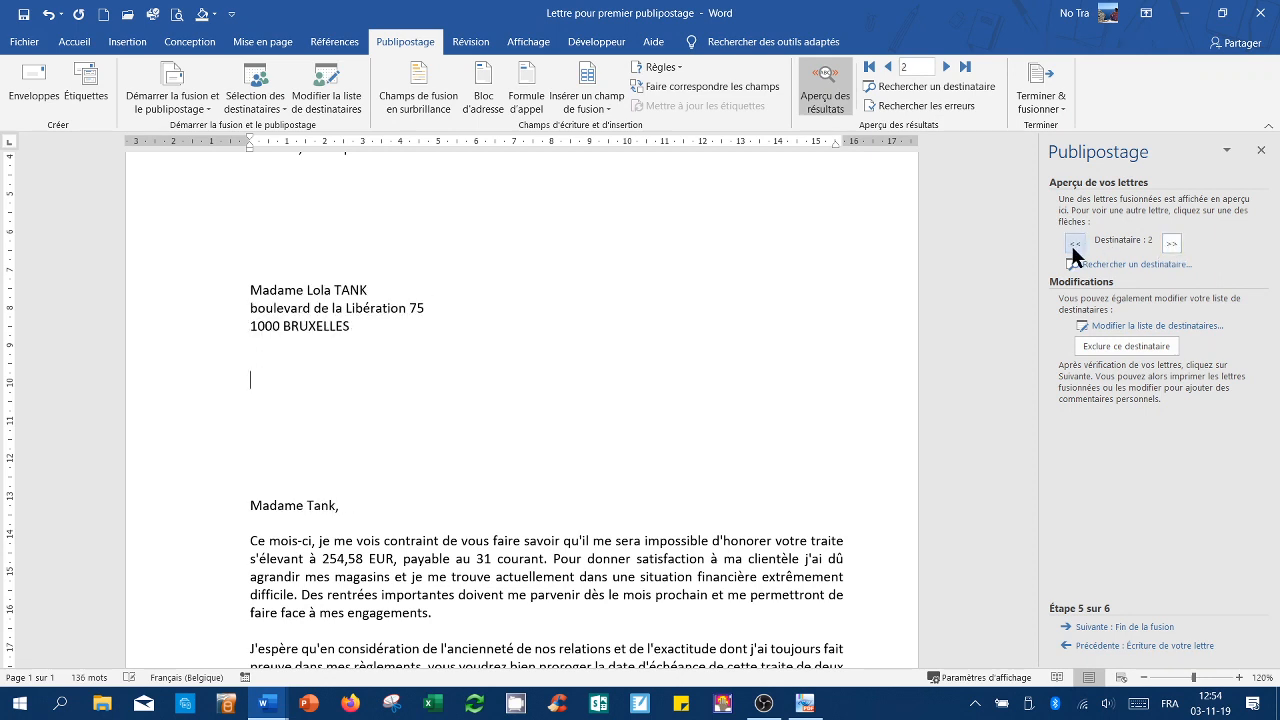
{"action": "left_click", "coordinate": [1074, 246]}
{"action": "left_click", "coordinate": [1172, 246]}
{"action": "left_click", "coordinate": [1172, 246]}
{"action": "left_click", "coordinate": [1074, 246]}
{"action": "left_click", "coordinate": [1074, 246]}
{"action": "left_click", "coordinate": [1173, 248]}
{"action": "left_click", "coordinate": [1172, 246]}
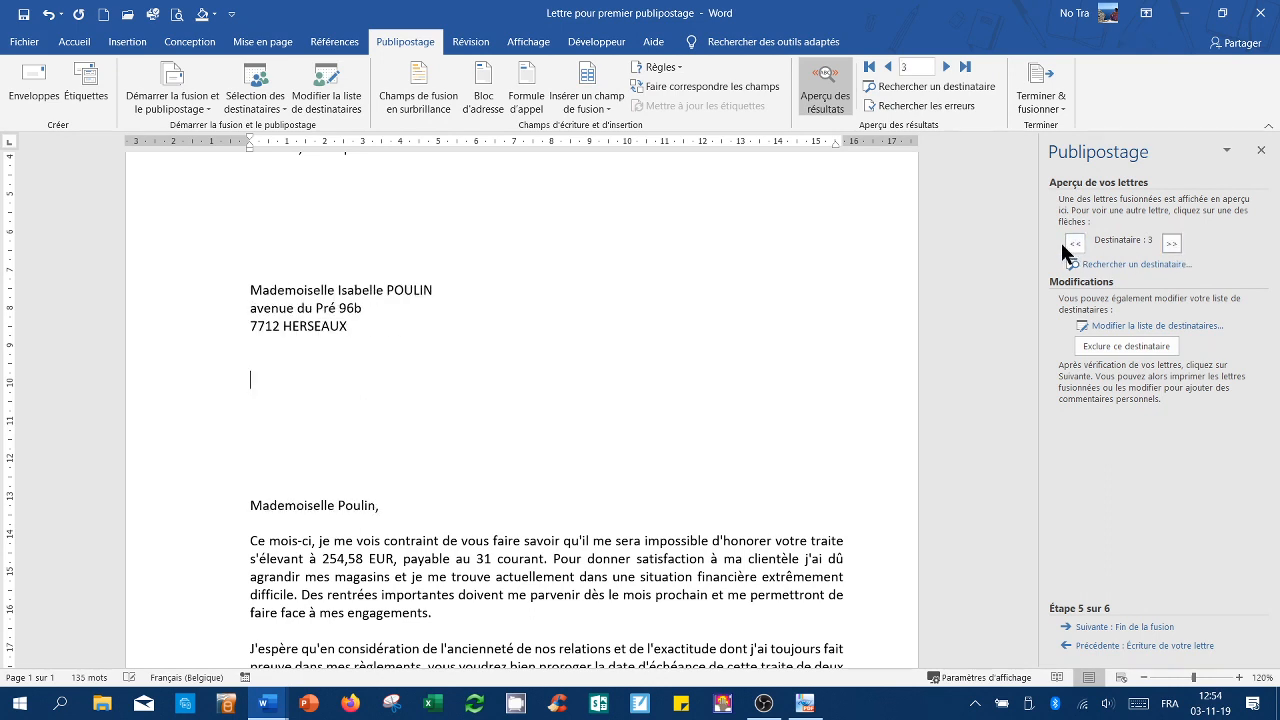
{"action": "left_click", "coordinate": [1074, 246]}
{"action": "left_click", "coordinate": [1074, 246]}
{"action": "left_click", "coordinate": [1172, 246]}
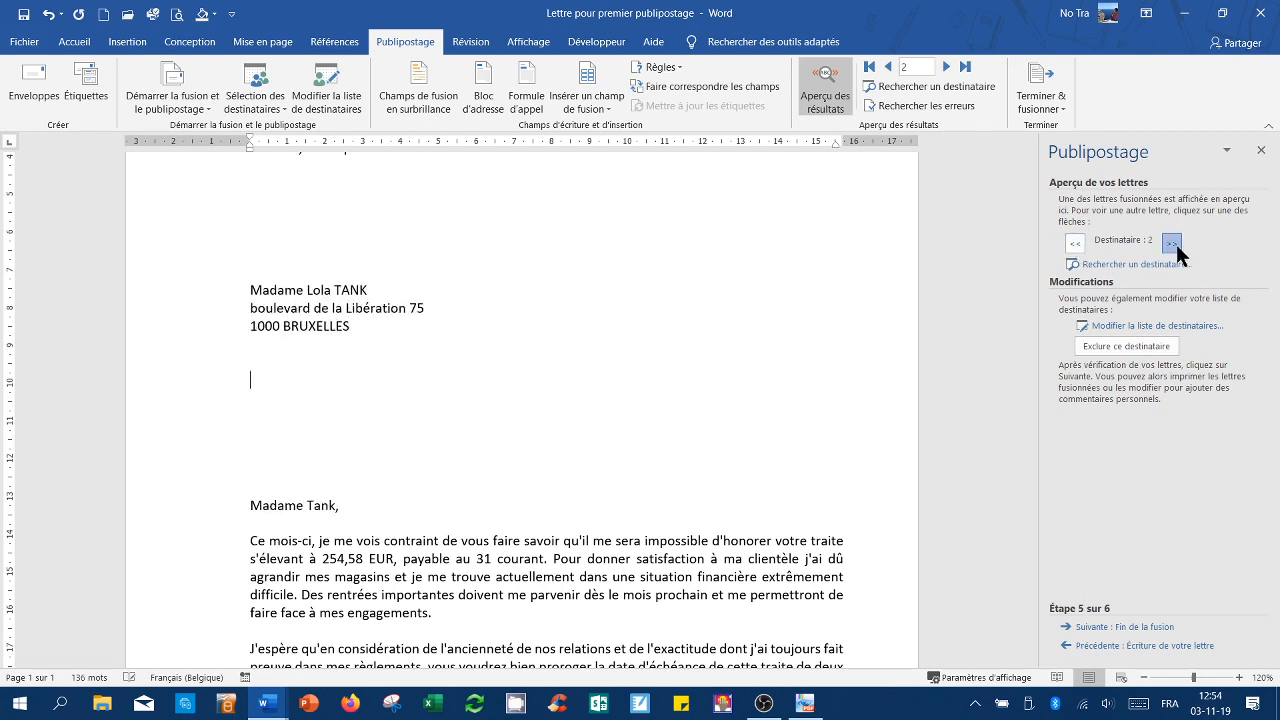
{"action": "left_click", "coordinate": [1172, 246]}
{"action": "scroll", "coordinate": [797, 306], "scroll_direction": "down", "scroll_amount": 2}
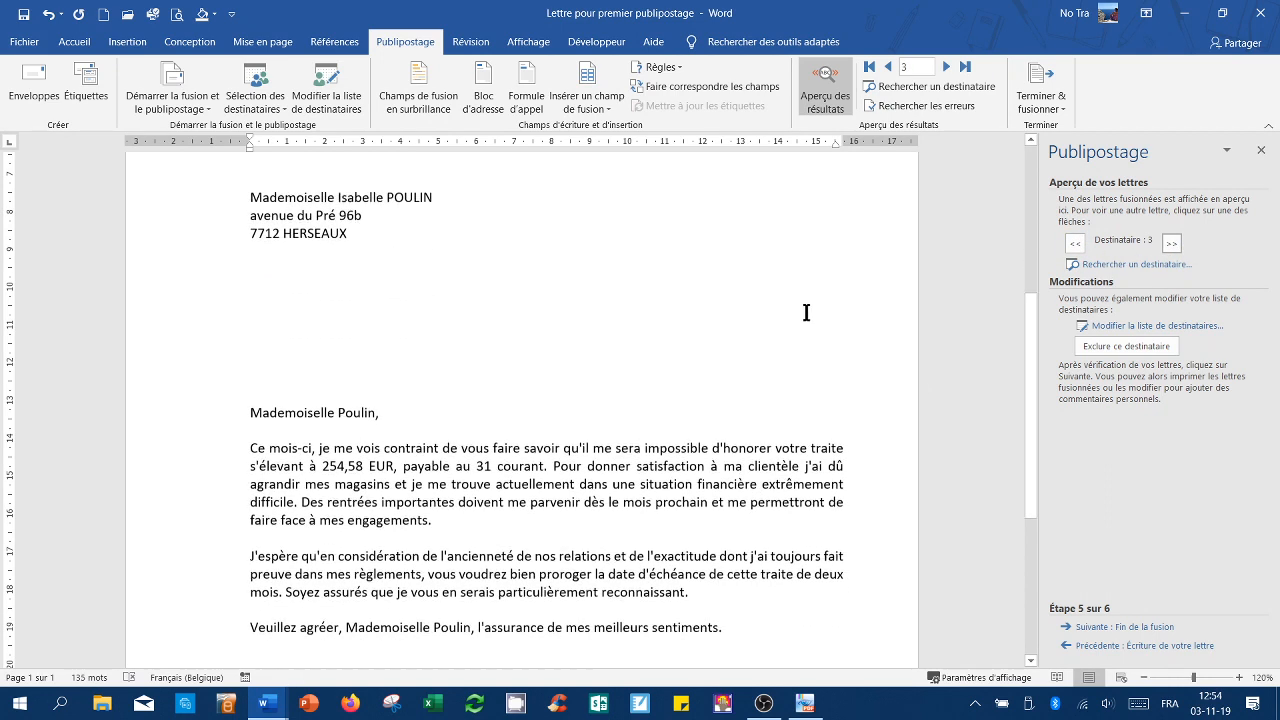
Advance the wizard to the end of the merge, examine the record-range options for merging to the printer, and cancel without printing
{"action": "left_click", "coordinate": [1170, 630]}
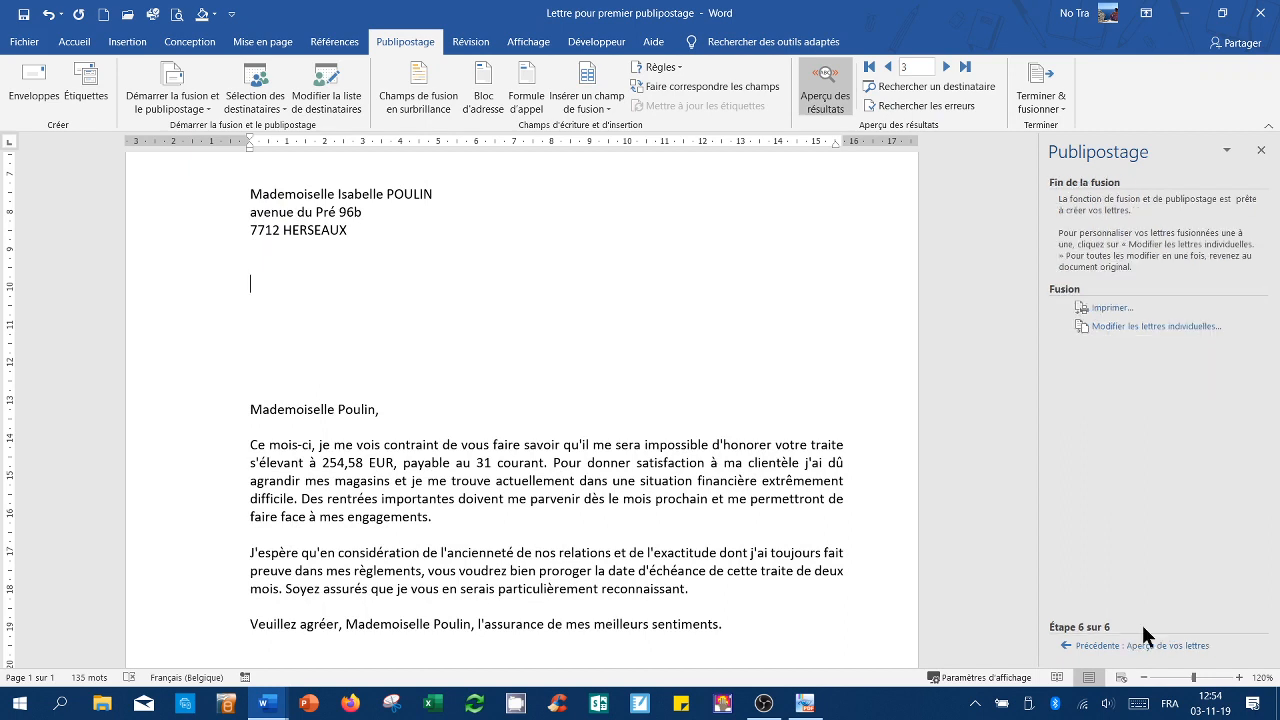
{"action": "left_click", "coordinate": [1108, 308]}
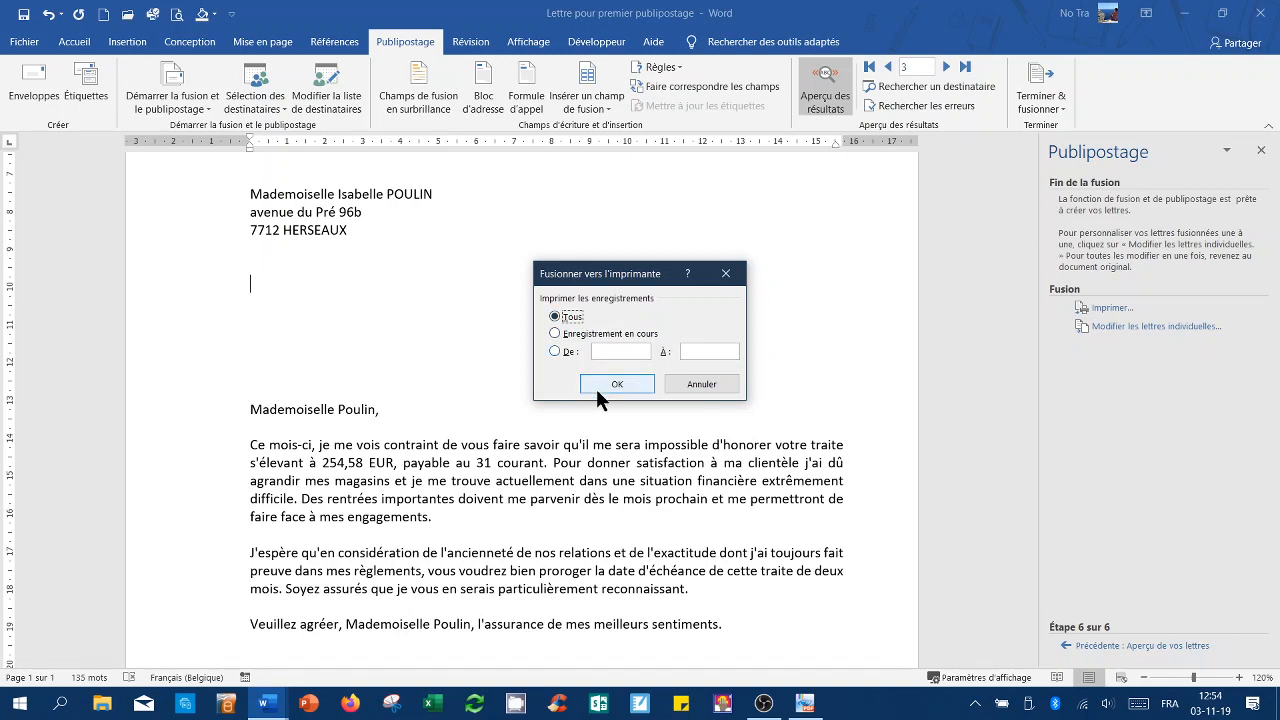
{"action": "left_click", "coordinate": [605, 334]}
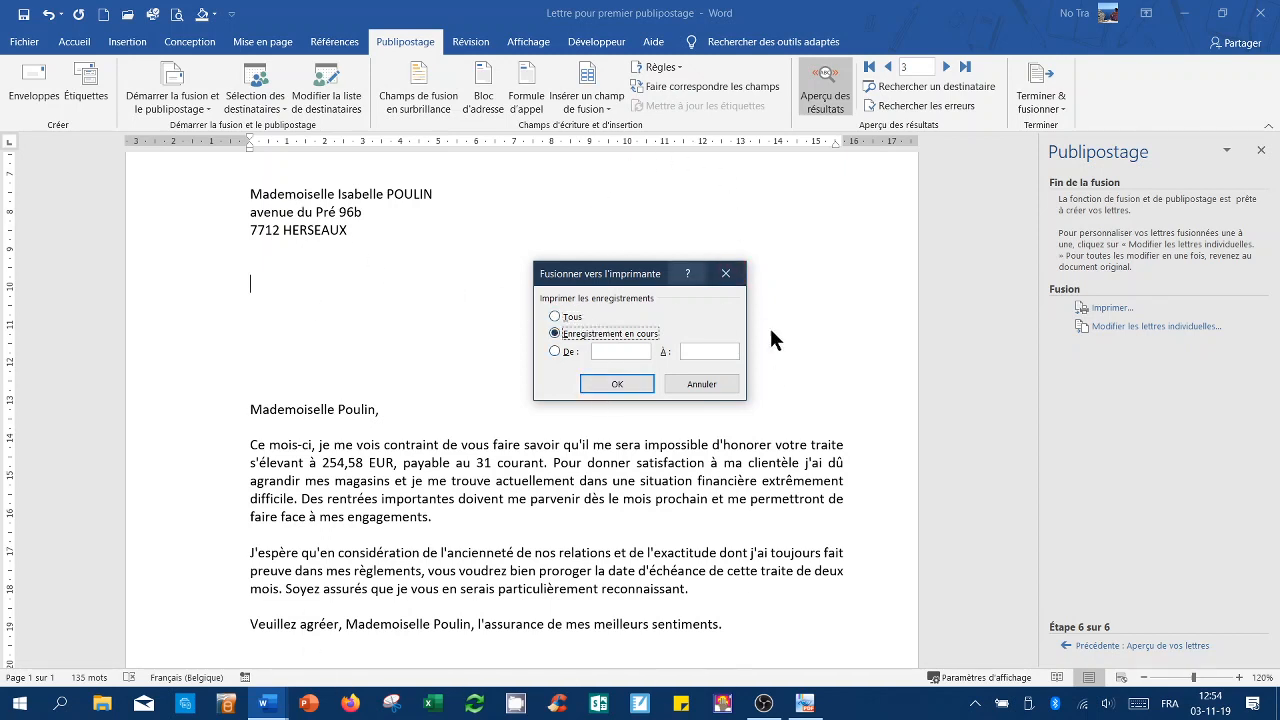
{"action": "left_click", "coordinate": [555, 351]}
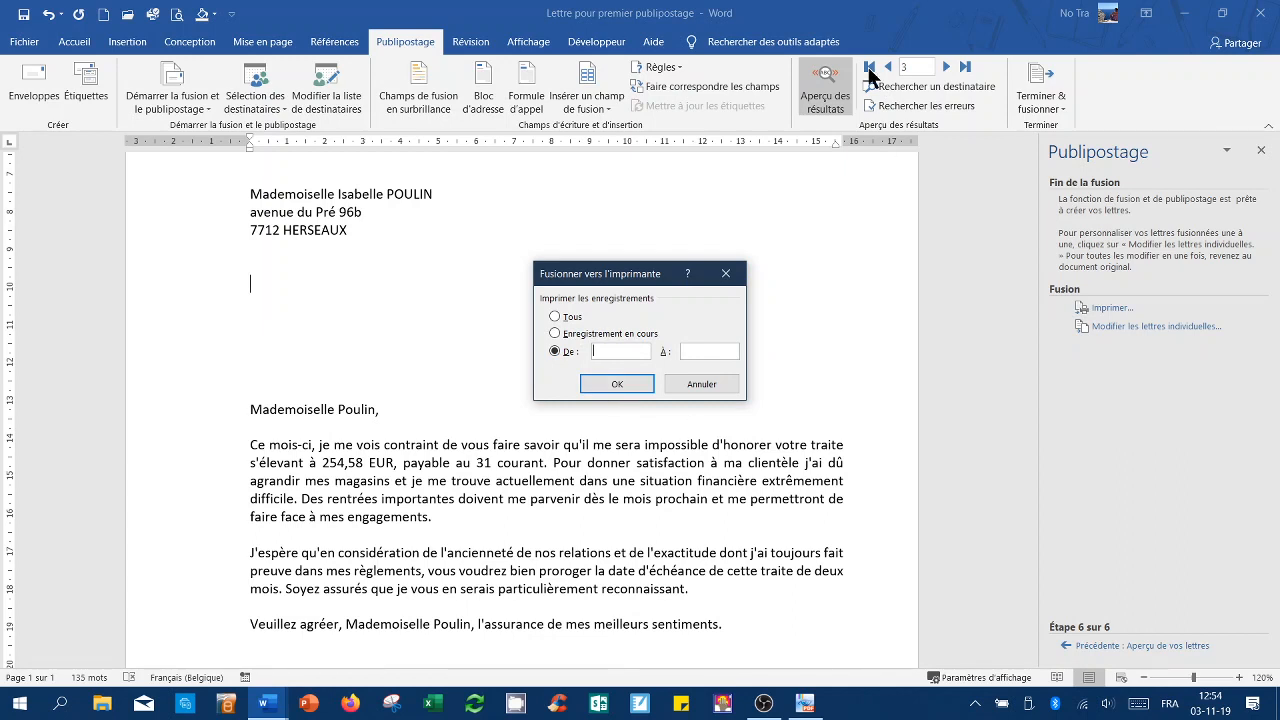
{"action": "left_click", "coordinate": [726, 273]}
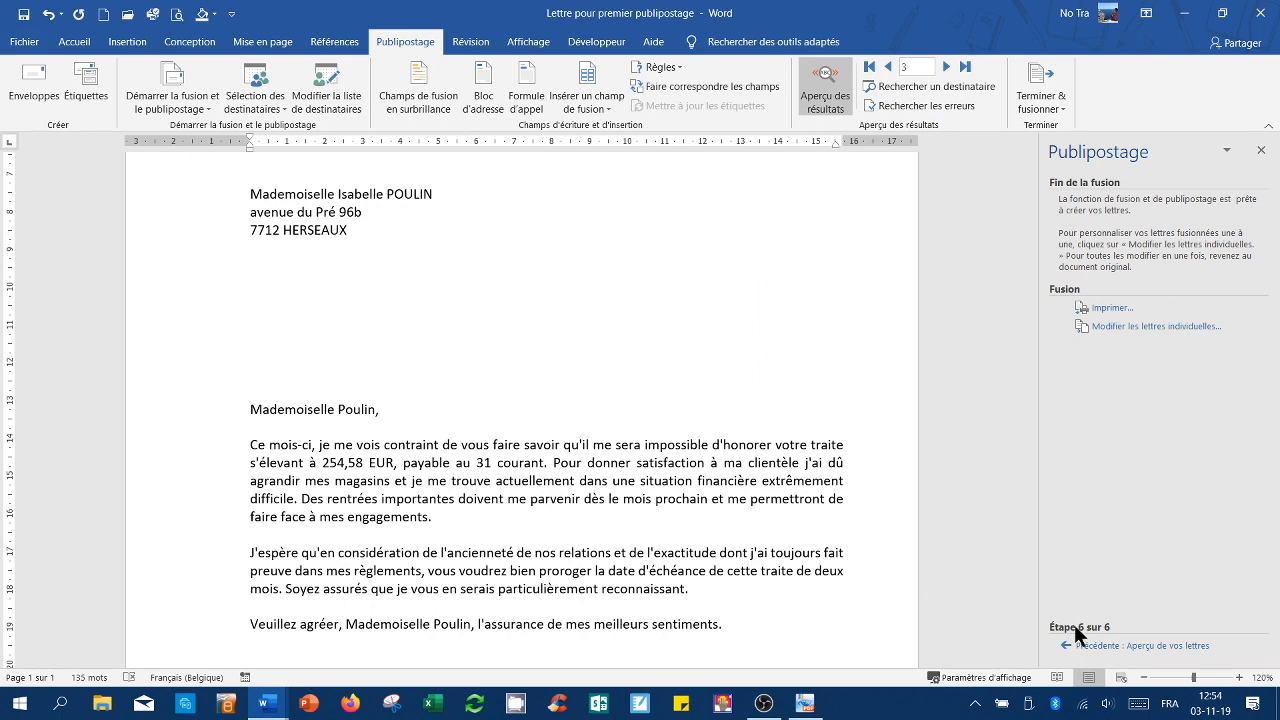
Close the mail merge wizard and save the letter
{"action": "left_click", "coordinate": [1261, 150]}
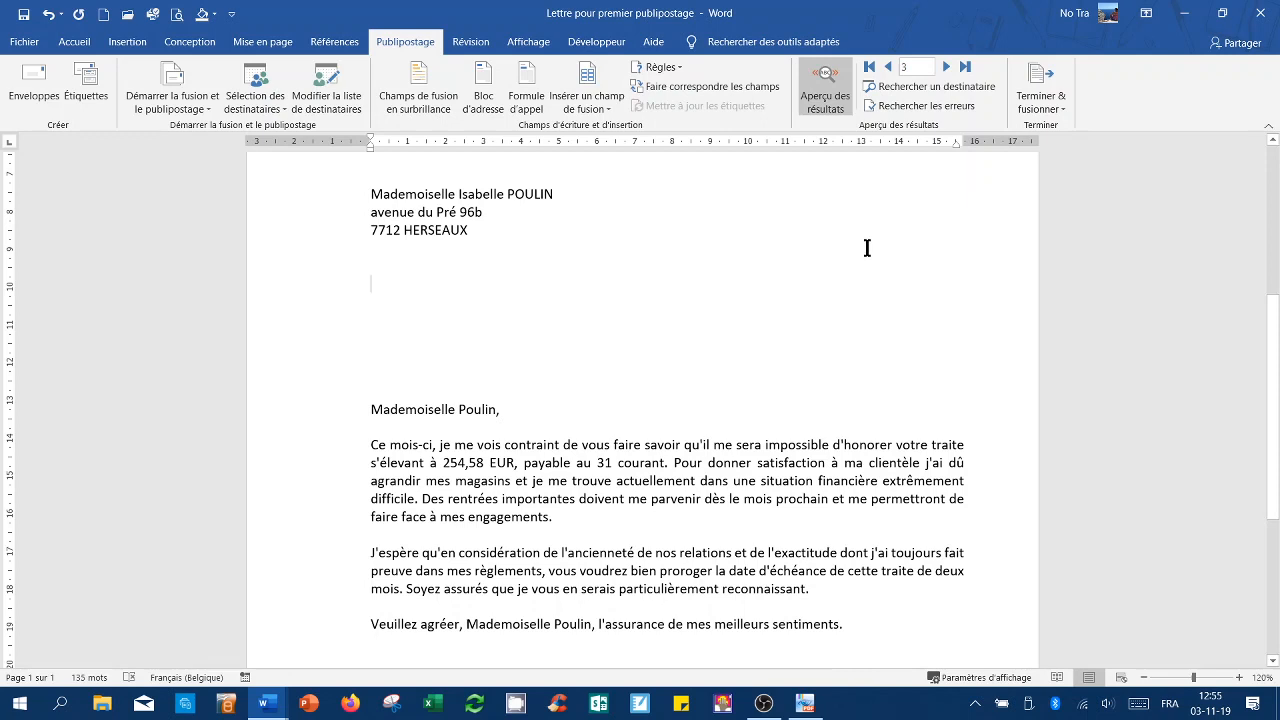
{"action": "left_click", "coordinate": [26, 14]}
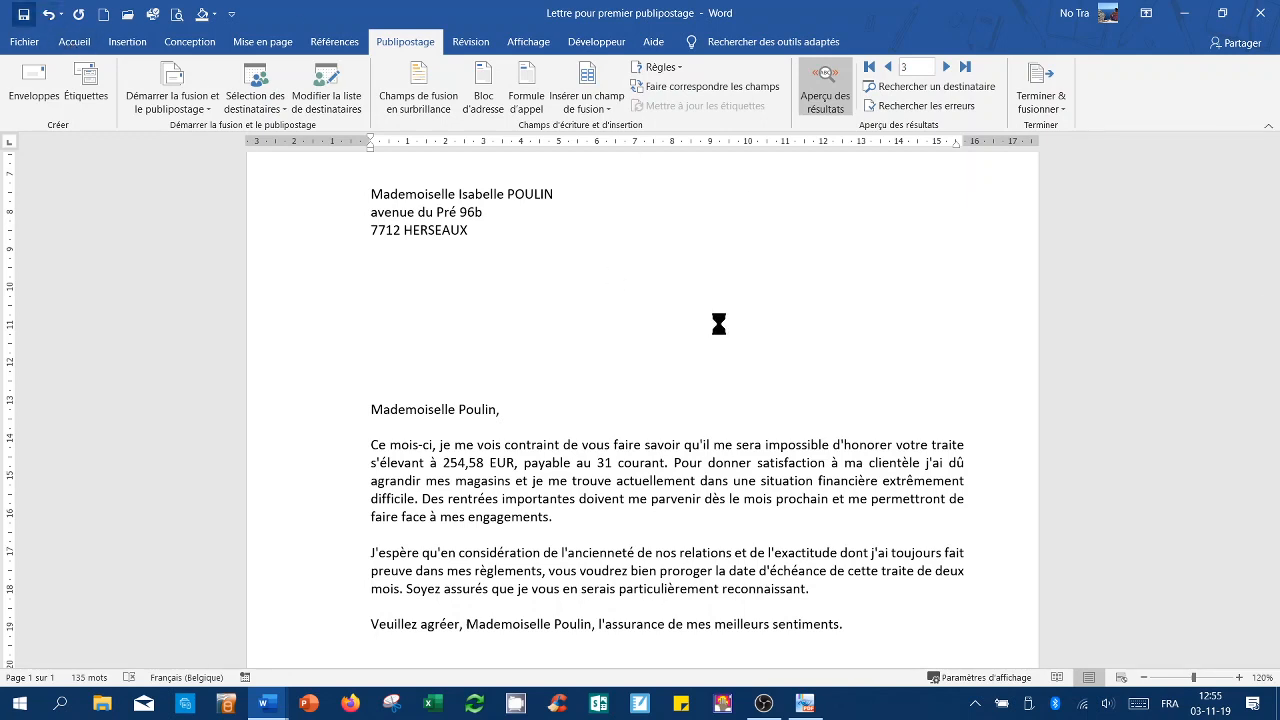